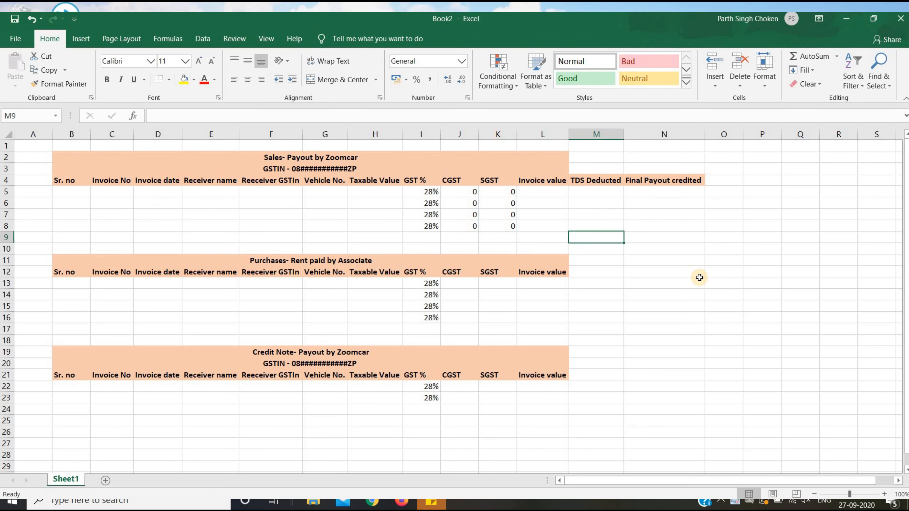
Enter the Sales invoice value formula =H5+J5+K5 in L5.
key(Left)
key(Up)
key(Up)
key(Up)
key(Up)
key(Up)
key(Down)
text(=)
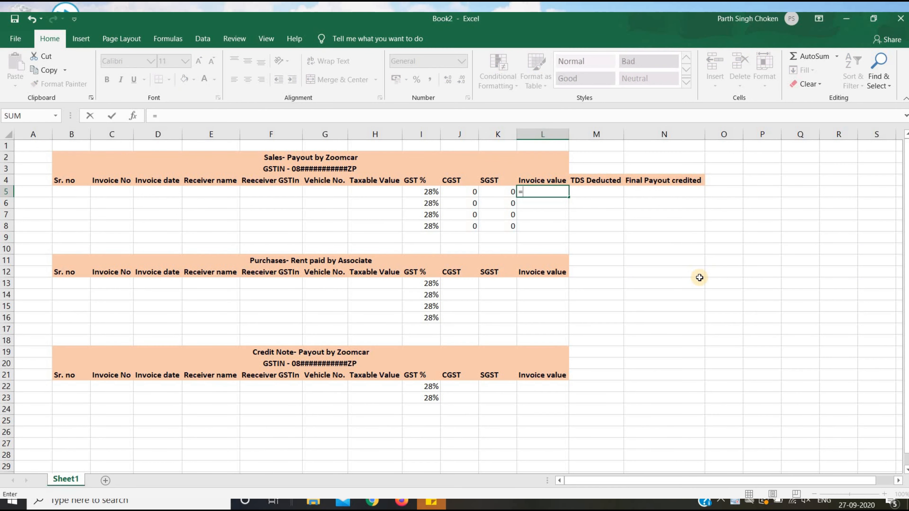
key(Left)
key(Left)
key(Left)
key(Left)
text(+)
key(Left)
key(Left)
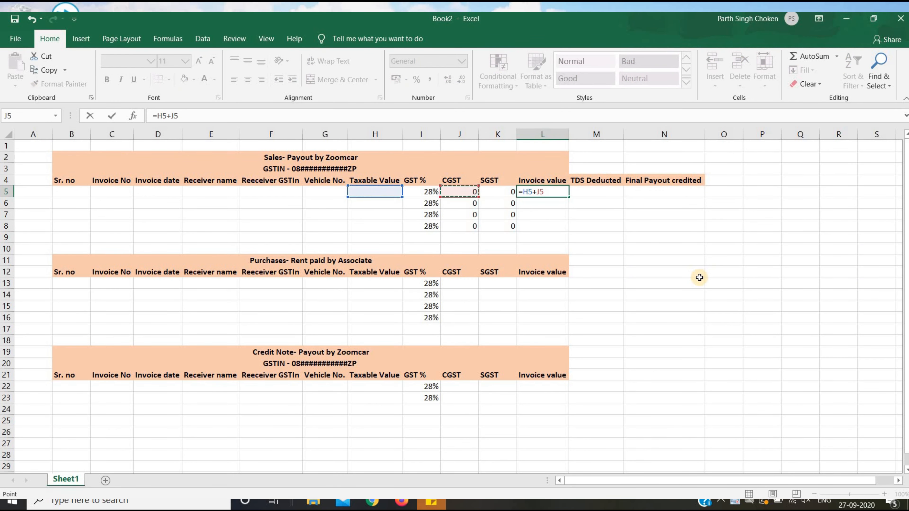
text(+)
key(Left)
key(Tab)
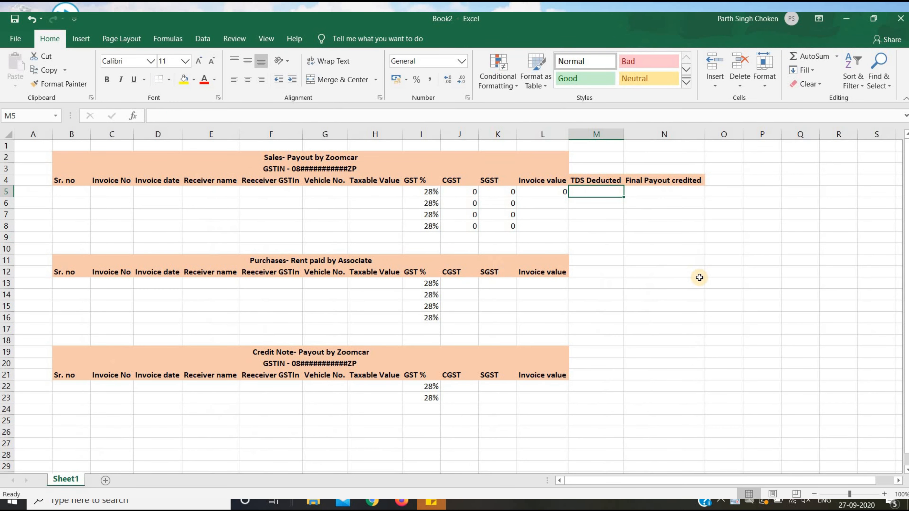
Enter the Purchases CGST formula =H13*I13/2 in J13 and fill it down to J16.
key(Down)
key(Down)
key(Down)
key(Down)
key(Down)
key(Down)
key(Down)
key(Down)
key(Down)
key(Down)
key(Left)
key(Left)
key(Left)
key(Up)
key(Up)
text(=)
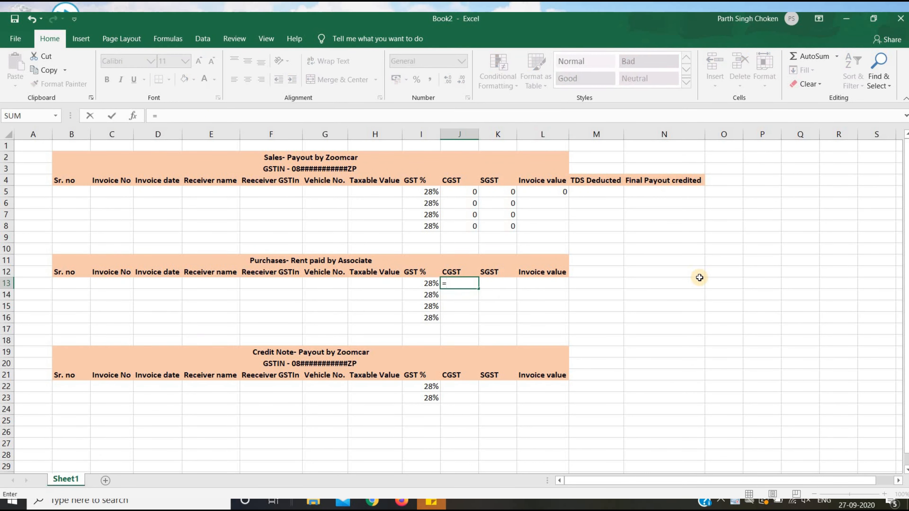
key(Left)
key(Left)
text(*)
key(Left)
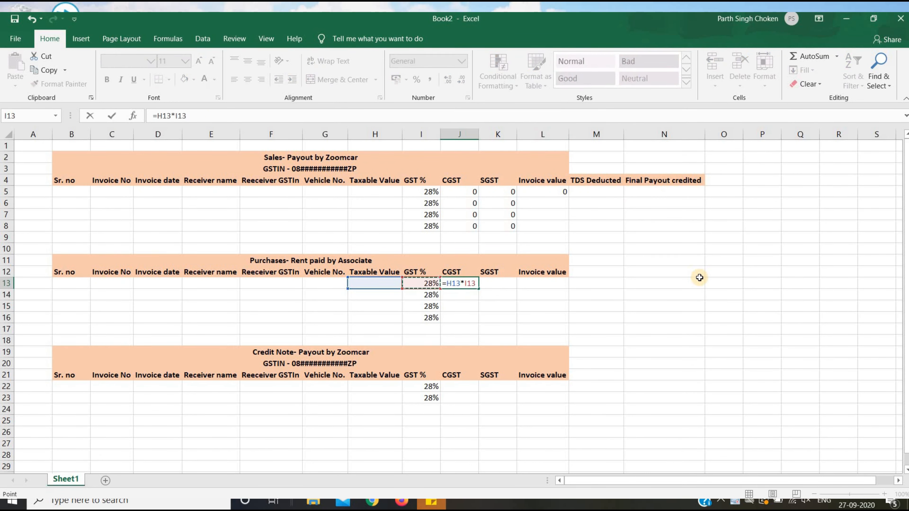
text(/2)
key(ctrl+Return)
key(shift+Down)
key(shift+Down)
key(shift+Down)
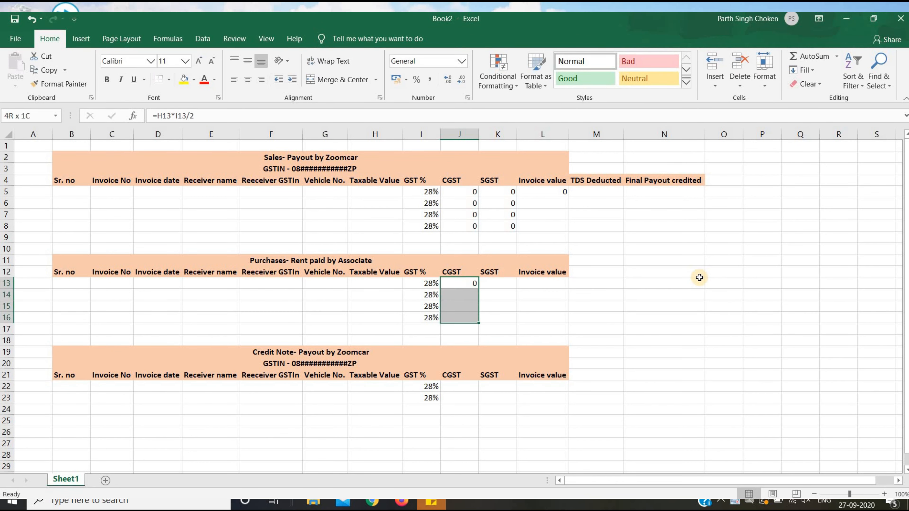
key(ctrl+d)
Enter the Purchases SGST formula =H13*I13/2 in K13:K16.
key(Right)
text(=)
key(Left)
key(Left)
key(Left)
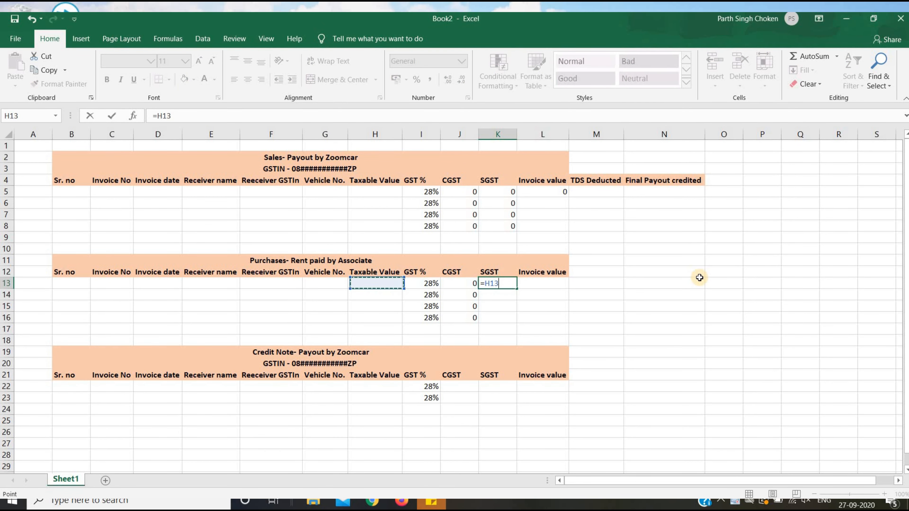
text(*)
key(Left)
key(Left)
text(/)
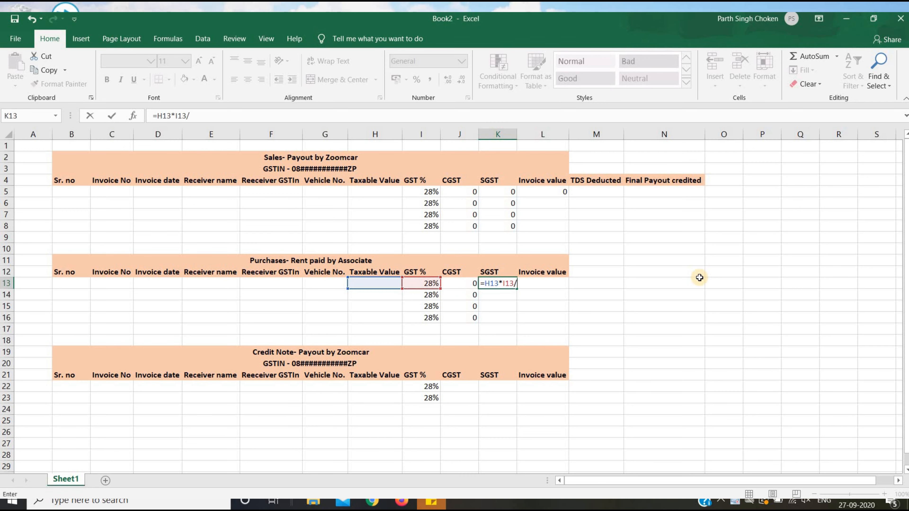
text(2)
key(ctrl+Return)
key(shift+Down)
key(shift+Down)
key(shift+Down)
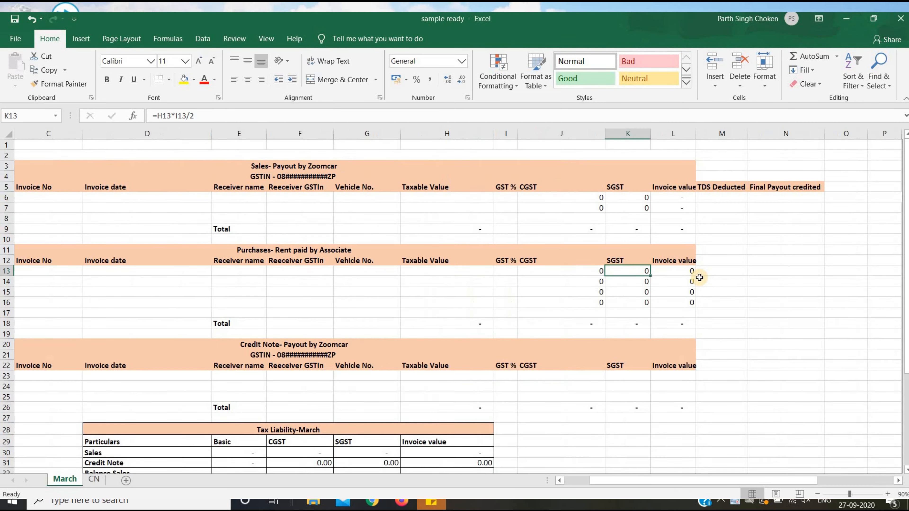
Add =H13+J13+K13 invoice totals in L13:L16, and fill the Sales totals down to L8.
key(Right)
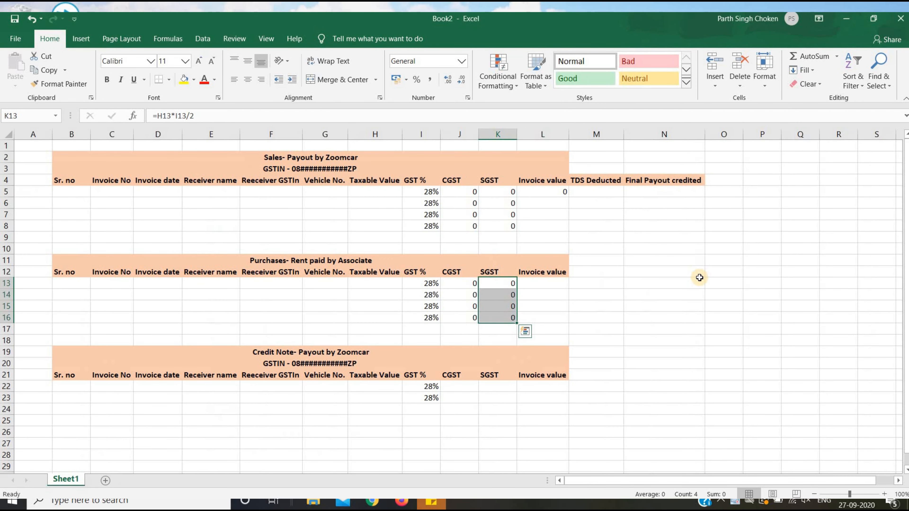
key(Right)
text(=)
key(Left)
key(Left)
key(Left)
key(Left)
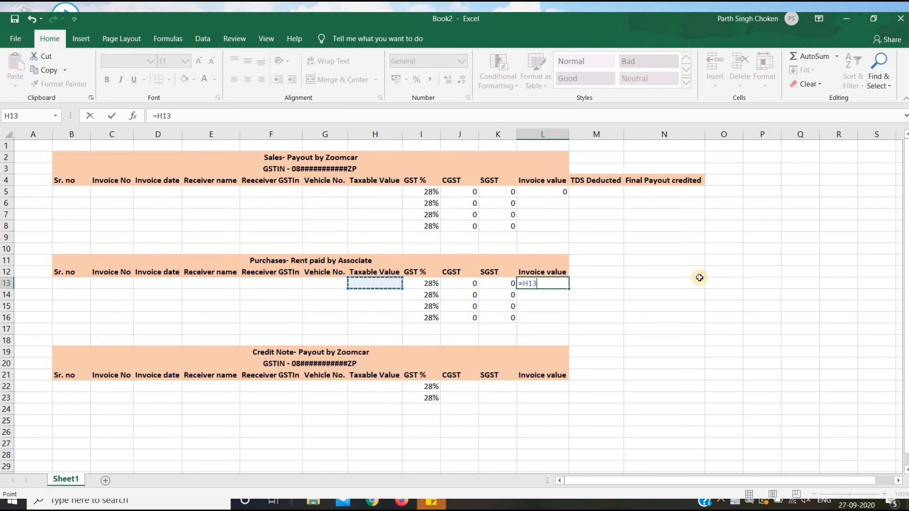
text(+)
key(Left)
key(Left)
text(+)
key(Left)
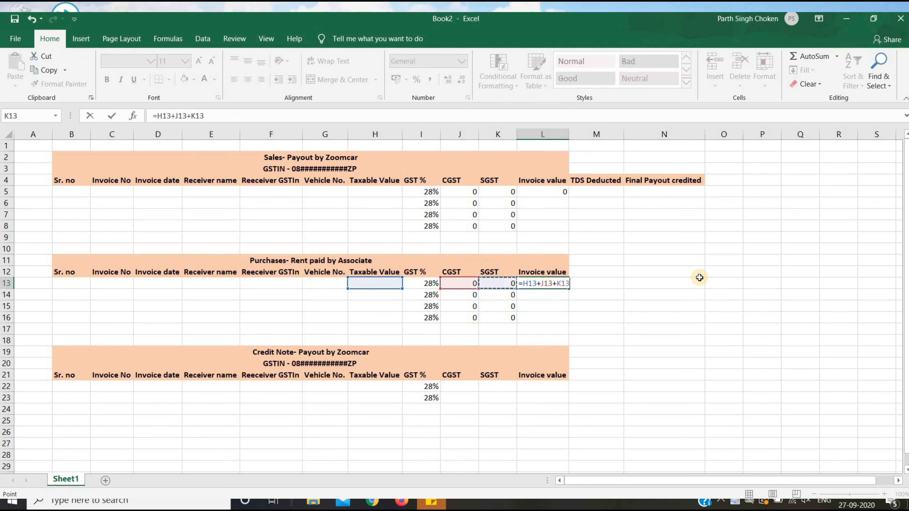
key(Return)
key(Up)
key(shift+Down)
key(shift+Down)
key(shift+Down)
key(ctrl+d)
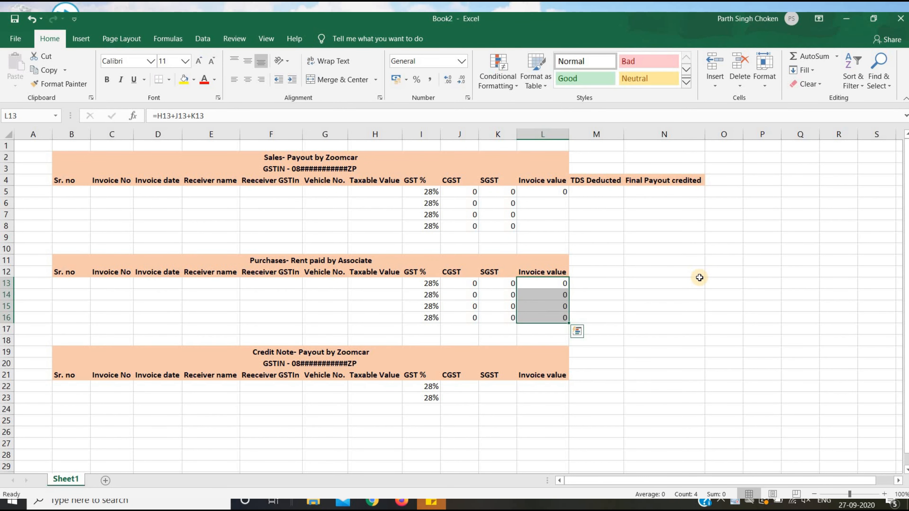
key(Up)
key(Up)
key(Up)
key(Up)
key(Up)
key(Up)
key(Up)
key(Up)
key(shift+Down)
key(shift+Down)
key(shift+Down)
key(ctrl+d)
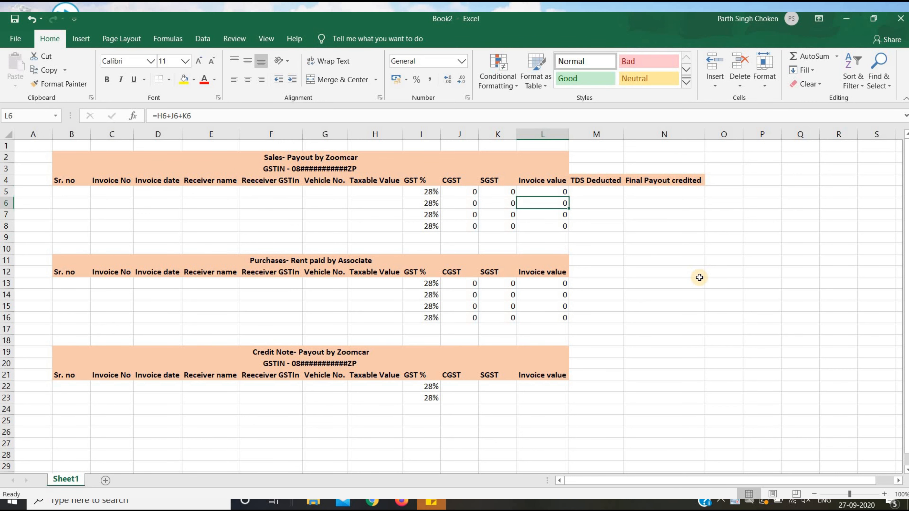
Enter the Credit Note CGST formula in J22 and copy it into J23.
key(Down)
key(Down)
key(Down)
key(Down)
key(Down)
key(Down)
key(Down)
key(Down)
key(Down)
key(Down)
key(Down)
key(Down)
key(Down)
key(Down)
key(Down)
key(Down)
key(Down)
key(Left)
key(Left)
text(=)
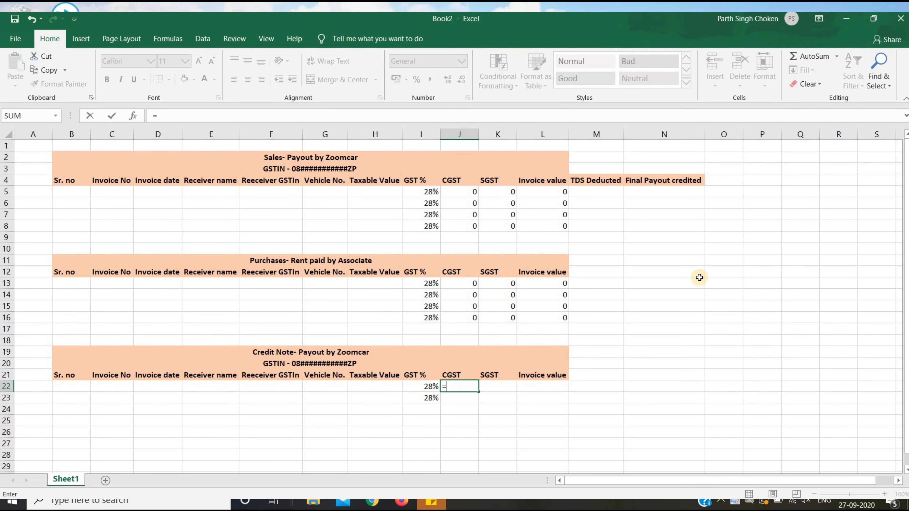
key(Left)
key(Left)
text(*)
key(Left)
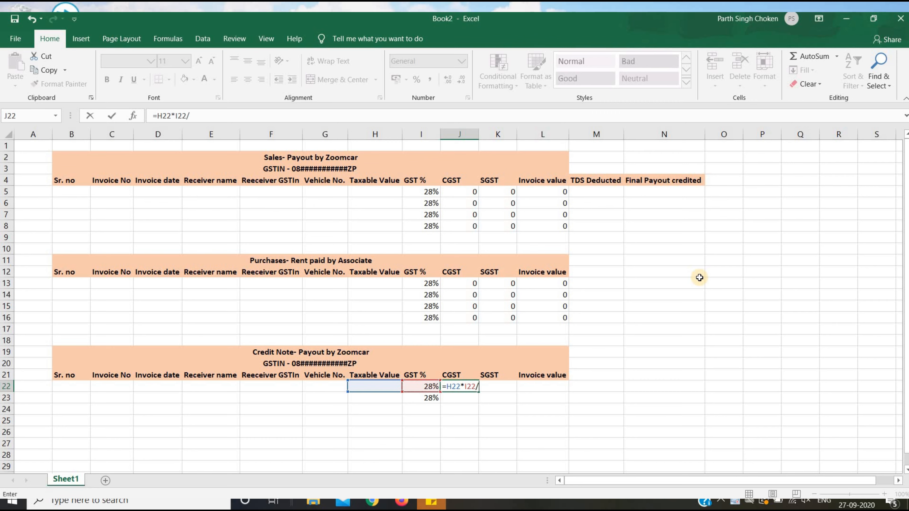
key(Return)
key(Up)
key(shift+Down)
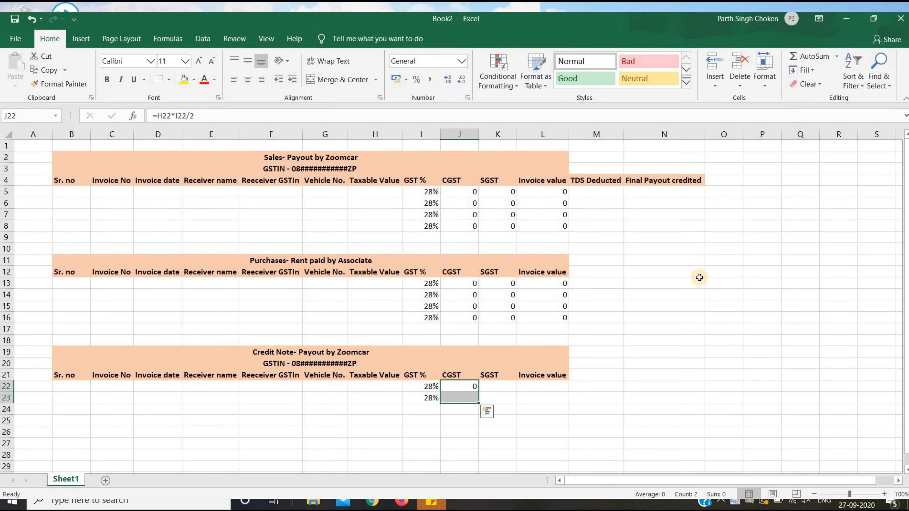
key(ctrl+d)
Enter the Credit Note SGST formula (taxable value × GST % / 2) in K22:K23.
key(Right)
text(=)
key(Left)
key(Left)
key(Left)
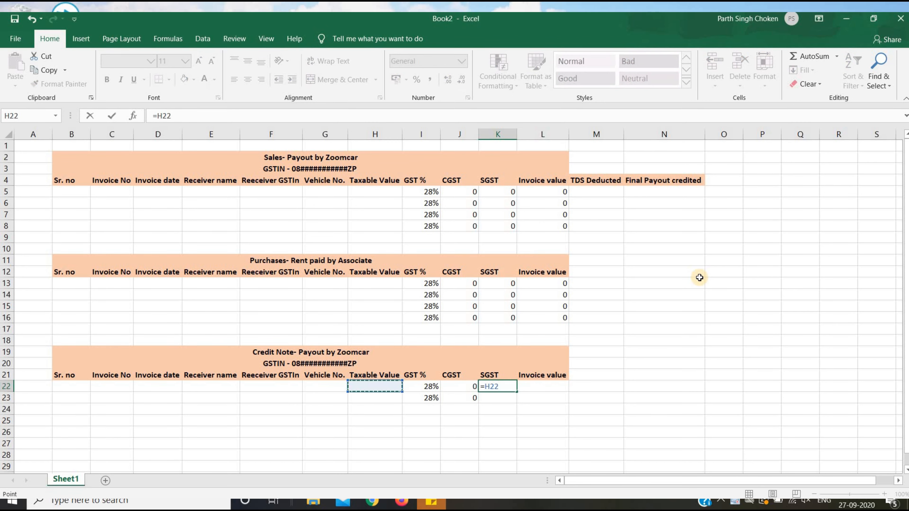
text(*)
key(Left)
key(Left)
text(/2)
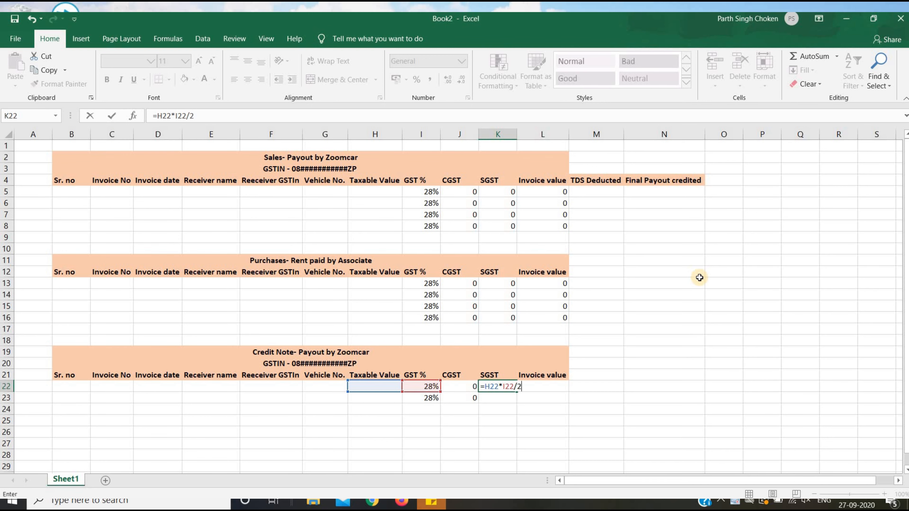
key(Return)
key(Up)
key(shift+Down)
key(ctrl+d)
Enter the Credit Note invoice value =H22+J22+K22 in L22 and copy it into L23.
key(Right)
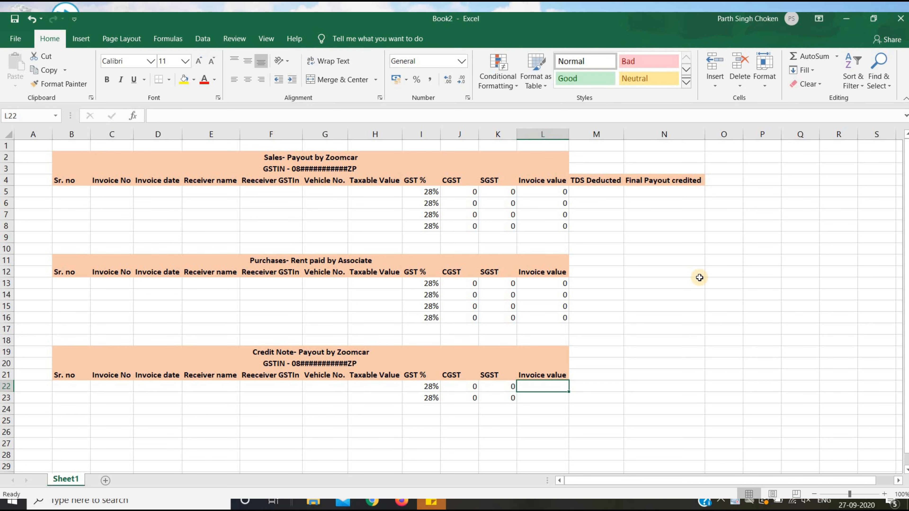
text(=)
key(Left)
key(Left)
key(Left)
key(Left)
text(+)
key(Left)
key(Left)
key(Left)
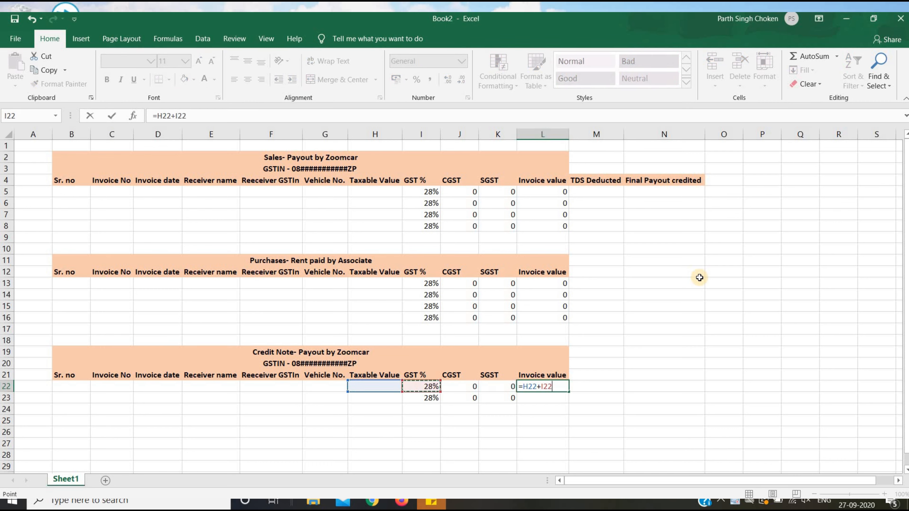
key(Right)
text(+)
key(Left)
key(Return)
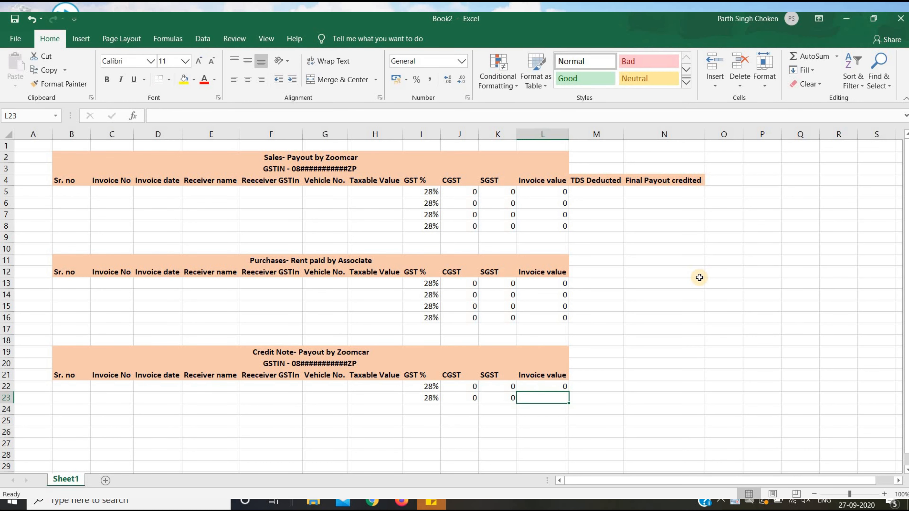
key(Up)
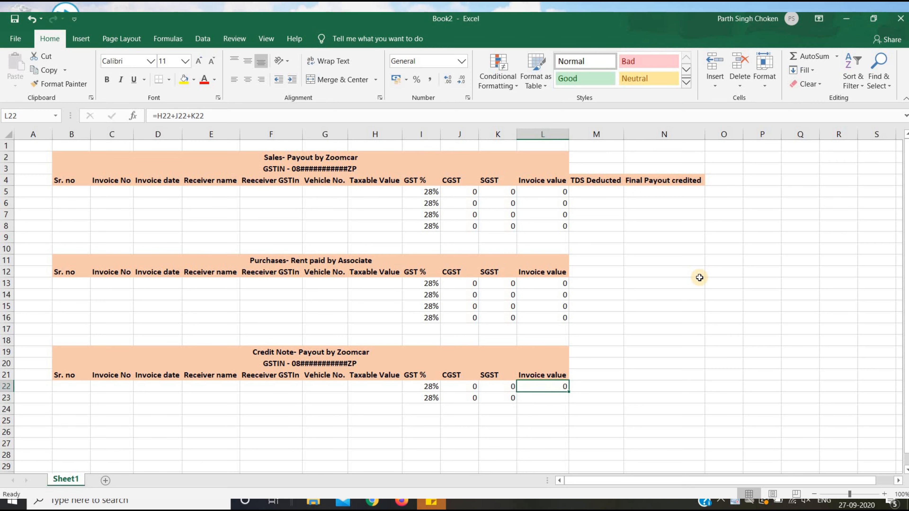
key(shift+Down)
key(ctrl+d)
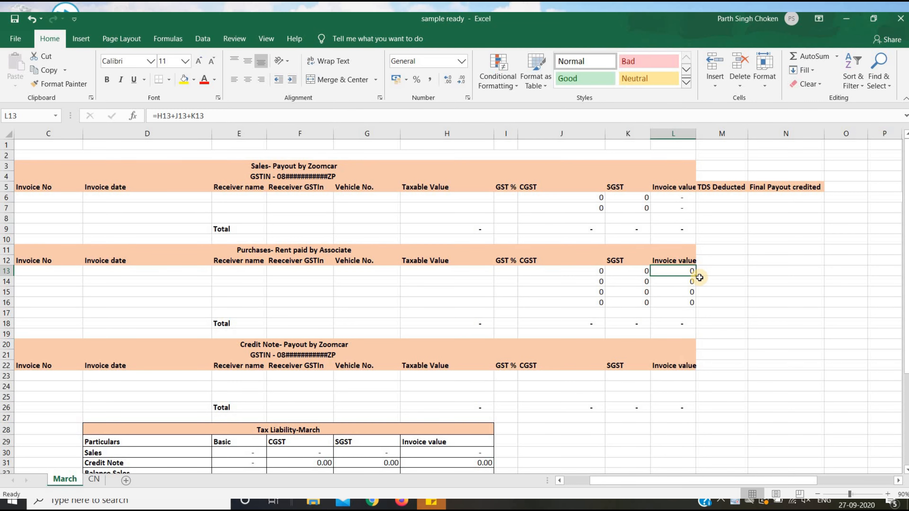
Copy the sample's Tax Liability-March heading into Book2 at D27.
key(Down)
key(Down)
key(Down)
key(Down)
key(Down)
key(Down)
key(Down)
key(Down)
key(Down)
key(Down)
key(Down)
key(Down)
key(Down)
key(Down)
key(Down)
key(Left)
key(Left)
key(Left)
key(Left)
key(Left)
key(Left)
key(Left)
key(Right)
key(Right)
key(Right)
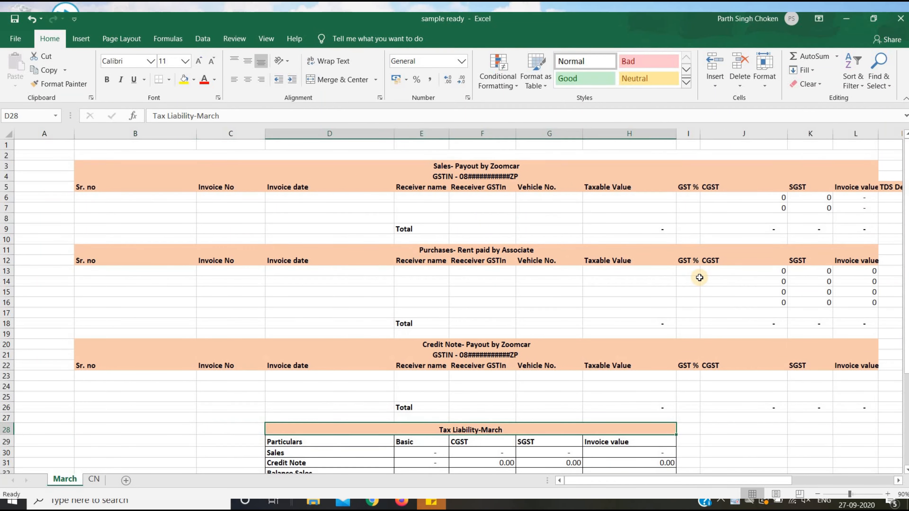
key(Down)
key(Down)
key(Down)
key(Down)
key(Down)
key(Down)
key(Down)
key(Up)
key(Up)
key(Up)
key(Up)
key(Up)
key(Up)
key(Up)
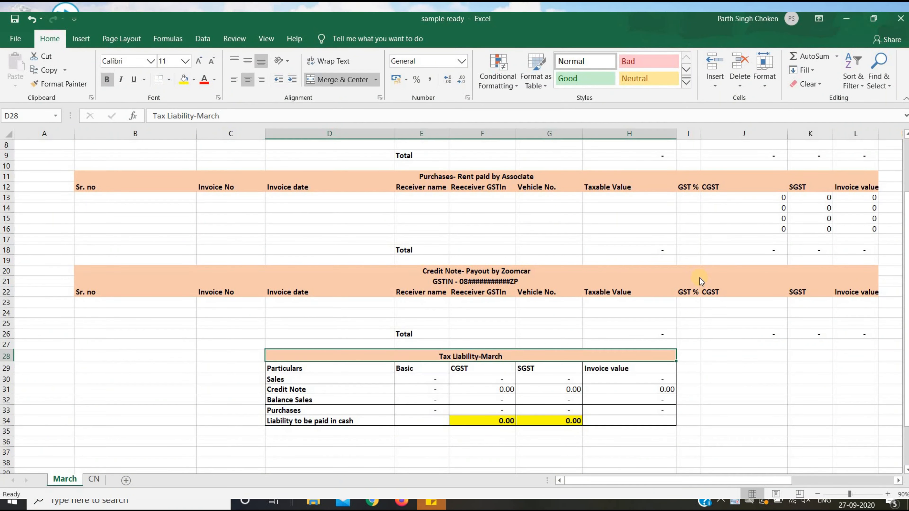
key(alt+Tab)
key(Down)
key(Down)
key(Down)
key(Down)
key(Down)
key(Left)
key(Left)
key(Left)
key(Left)
key(Left)
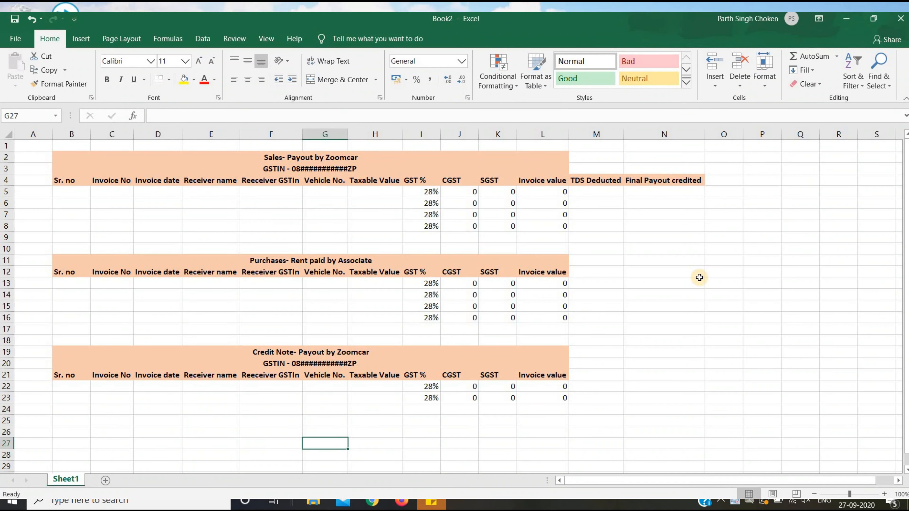
key(Left)
key(Left)
key(Left)
key(alt+Tab)
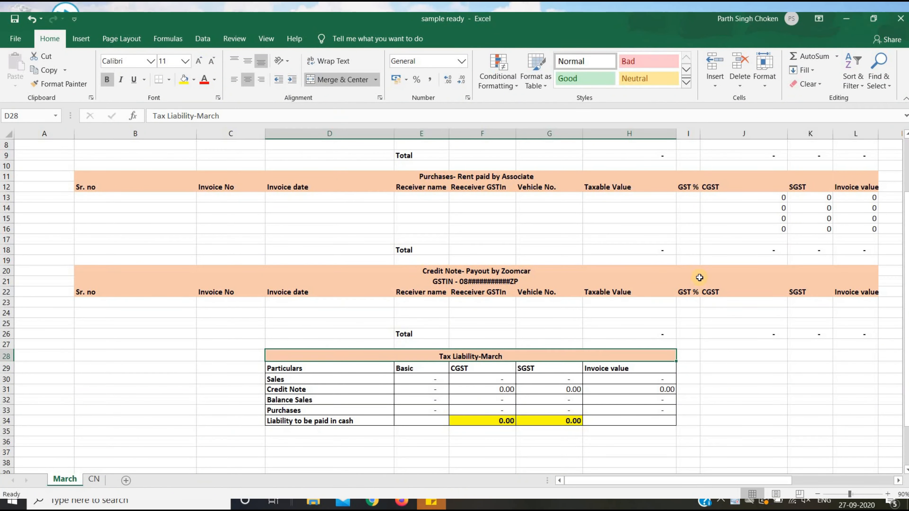
key(ctrl+c)
key(alt+Tab)
key(ctrl+v)
Copy the summary column headers D29:H29 from the sample into Book2's row 28.
key(Down)
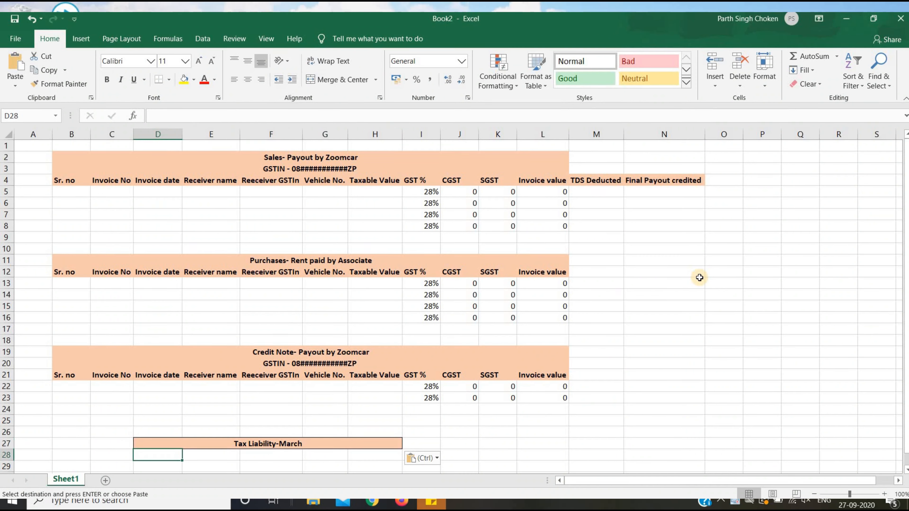
key(alt+Tab)
key(Down)
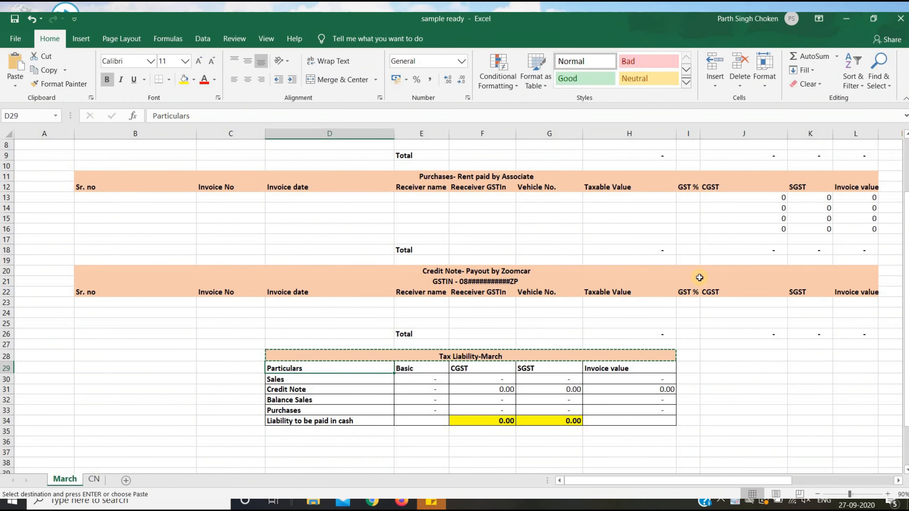
key(shift+Right)
key(shift+Right)
key(shift+Right)
key(shift+Right)
key(ctrl+c)
key(alt+Tab)
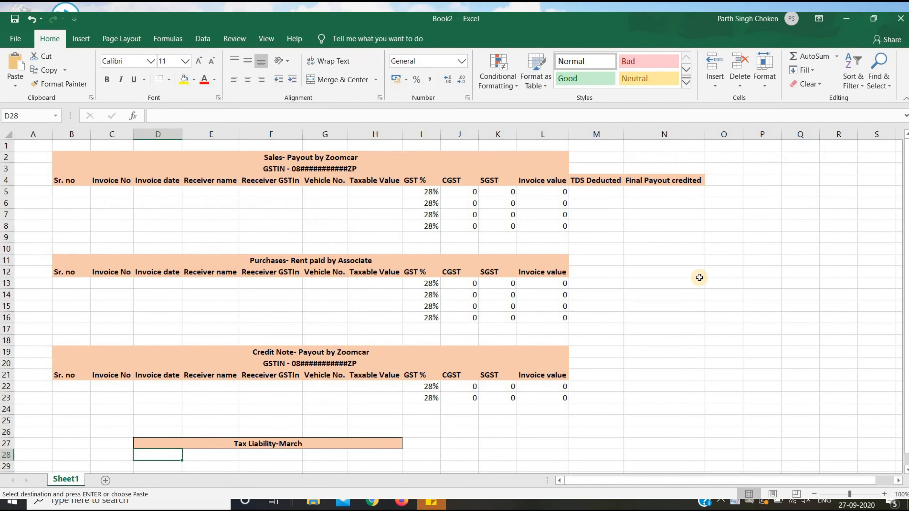
key(ctrl+v)
Paste the Sales-to-Liability row labels into the Book2 summary and autofit column D.
key(alt+Tab)
key(Down)
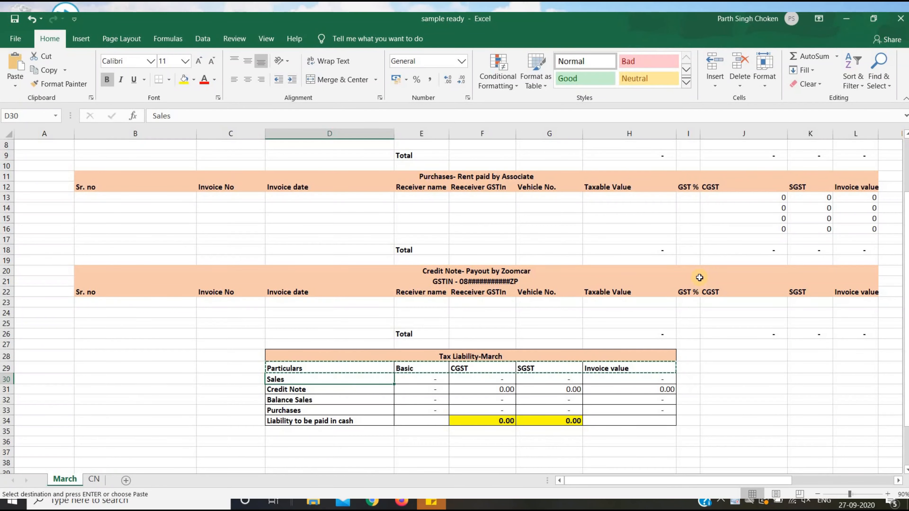
key(shift+Down)
key(shift+Down)
key(shift+Down)
key(shift+Down)
key(ctrl+c)
key(alt+Tab)
key(Down)
key(ctrl+v)
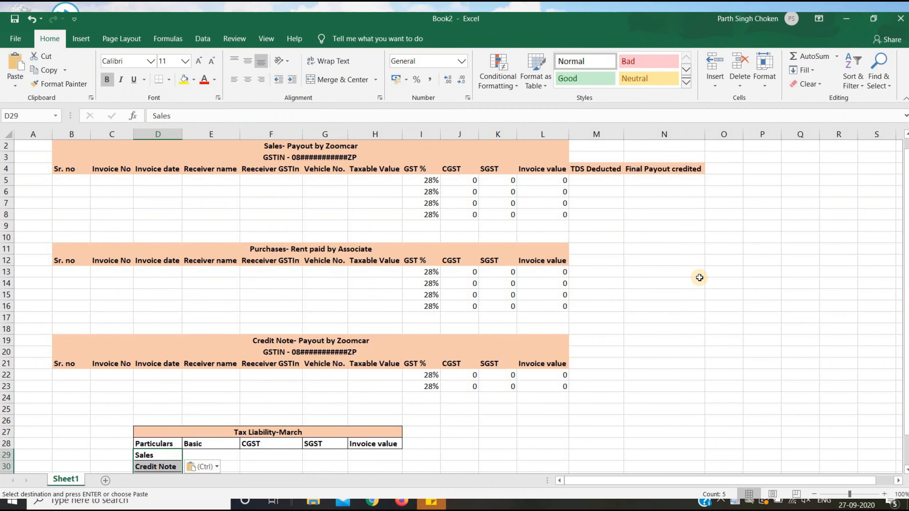
key(Down)
key(Down)
key(Down)
key(Down)
key(Down)
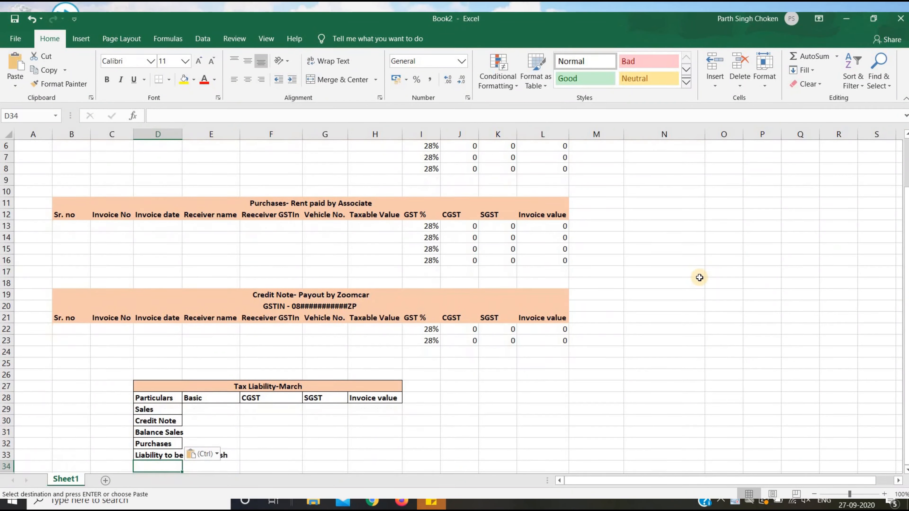
double_click(182, 134)
Review the sample's Basic formulas for the Sales, Credit Note and Balance Sales rows.
key(Right)
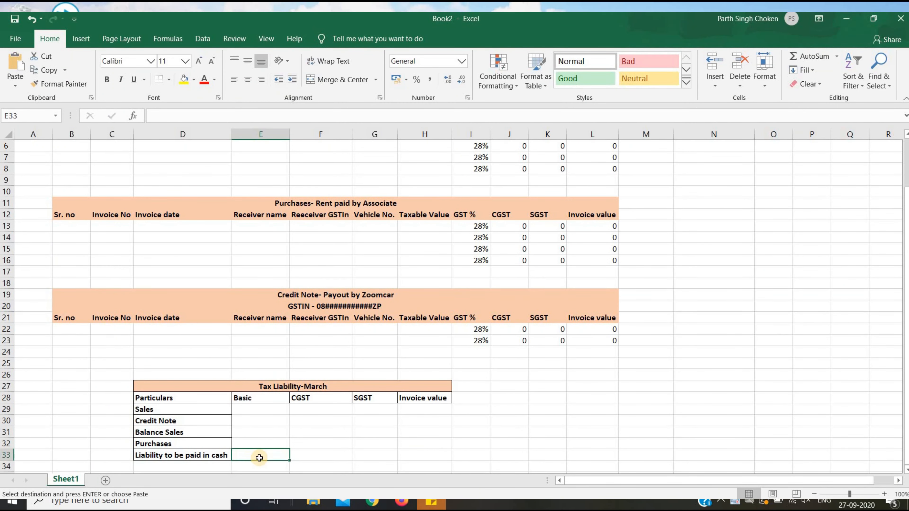
key(alt+Tab)
key(Right)
key(Down)
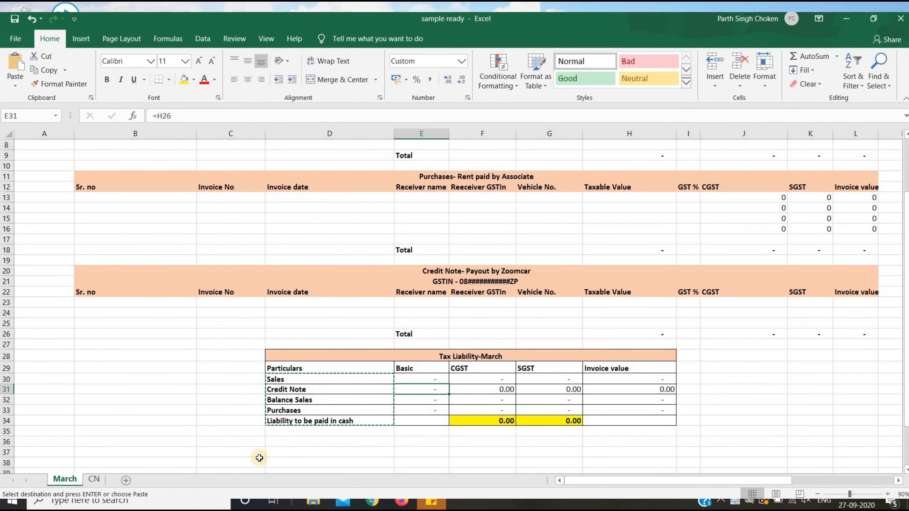
key(Down)
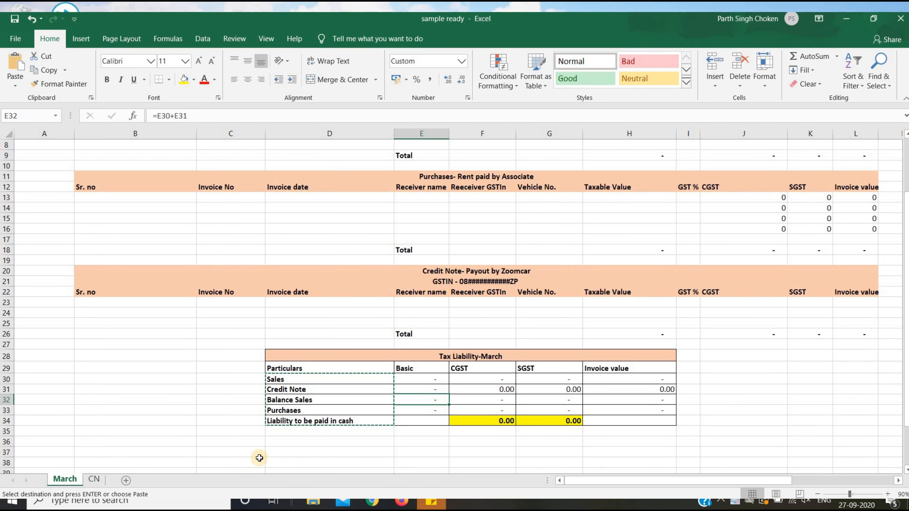
key(Up)
key(Up)
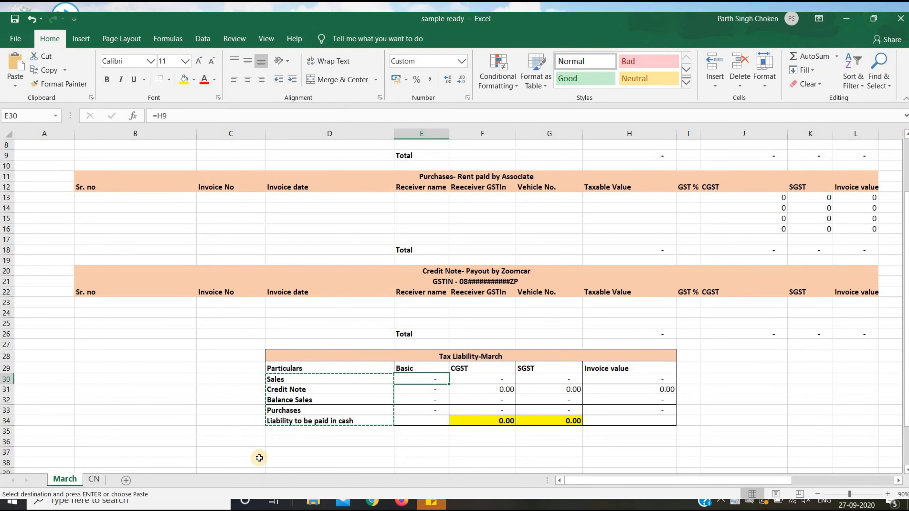
key(alt+Tab)
Type a bold 'Total' label in E9 below the sales rows and copy it.
key(Up)
key(Up)
key(Up)
key(Up)
key(Up)
key(Up)
key(Up)
key(Up)
key(Up)
key(Up)
key(Up)
key(Up)
key(Up)
key(Up)
key(Up)
key(Up)
key(Up)
key(Up)
key(Up)
key(Up)
key(Down)
key(Down)
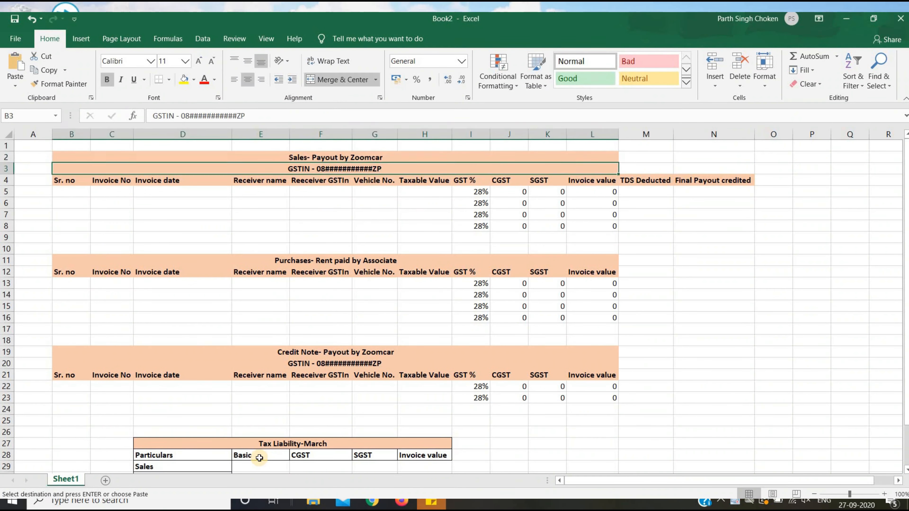
key(Down)
key(Down)
key(Down)
key(Right)
key(Right)
key(Right)
key(Right)
key(Down)
key(Down)
key(Down)
key(Down)
key(Left)
key(Up)
key(Left)
key(Left)
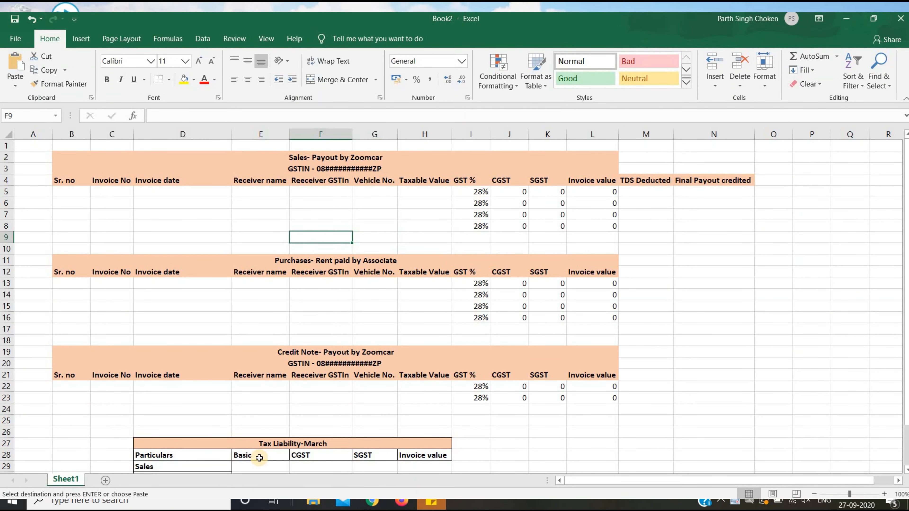
key(alt+Tab)
key(alt+Tab)
key(Left)
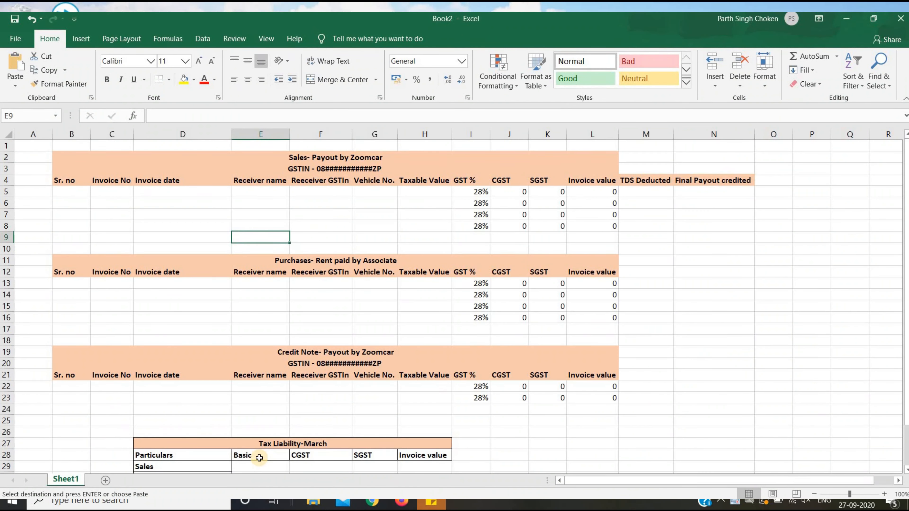
text(Total)
key(Return)
key(Up)
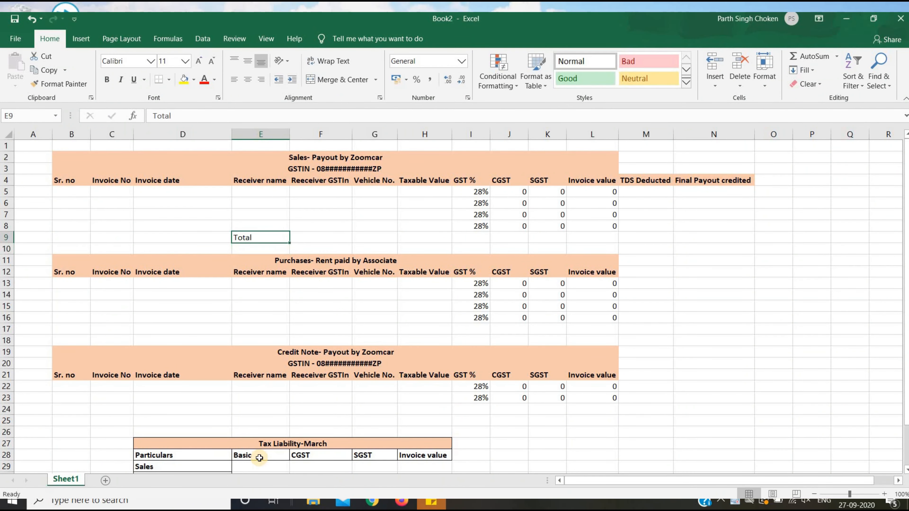
key(ctrl+b)
key(ctrl+c)
Paste the Total label into E17 below purchases and E24 below credit notes.
key(Down)
key(Down)
key(Down)
key(Down)
key(Down)
key(Down)
key(Down)
key(Down)
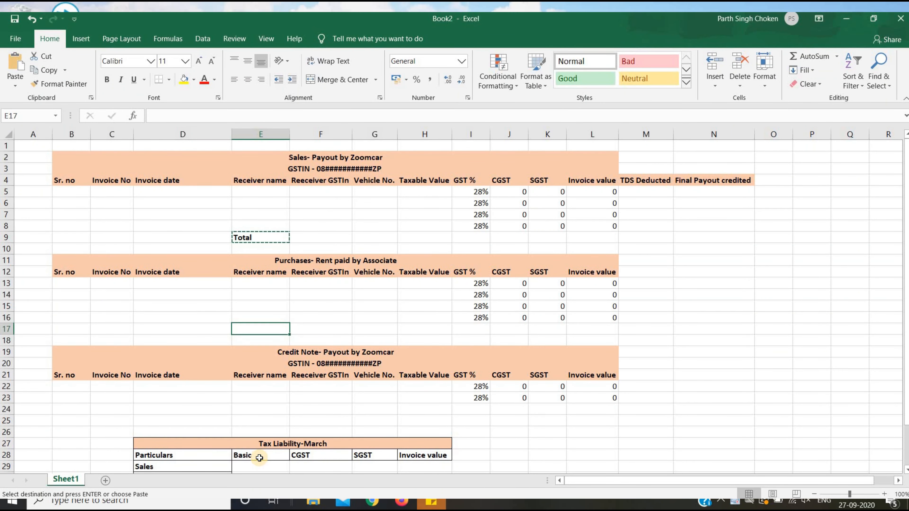
key(ctrl+v)
key(Down)
key(Down)
key(Down)
key(Down)
key(Down)
key(Down)
key(Down)
key(ctrl+v)
key(Down)
key(Down)
key(Down)
key(Down)
key(Down)
key(Down)
key(Down)
key(Down)
key(Down)
key(Down)
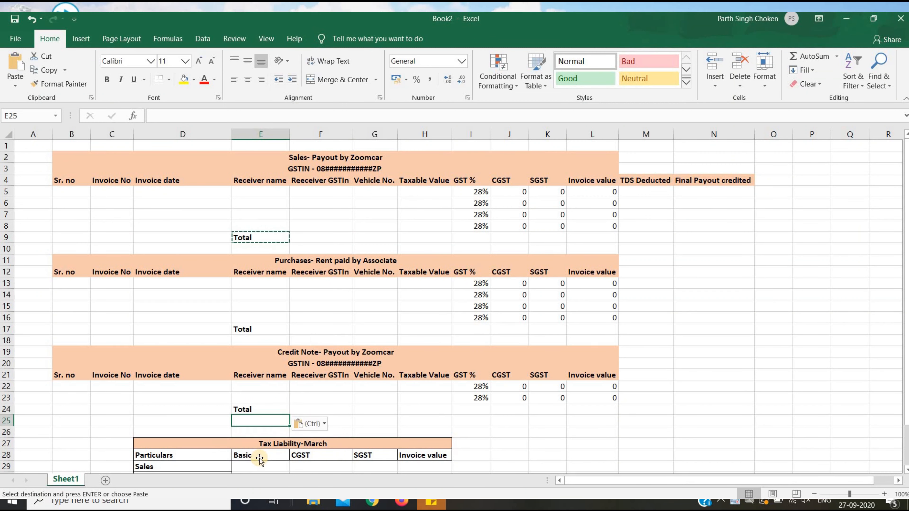
key(Up)
key(Up)
key(Up)
key(Up)
key(Up)
Link Sales Basic in E29 to the sales taxable value total with =H9.
text(=)
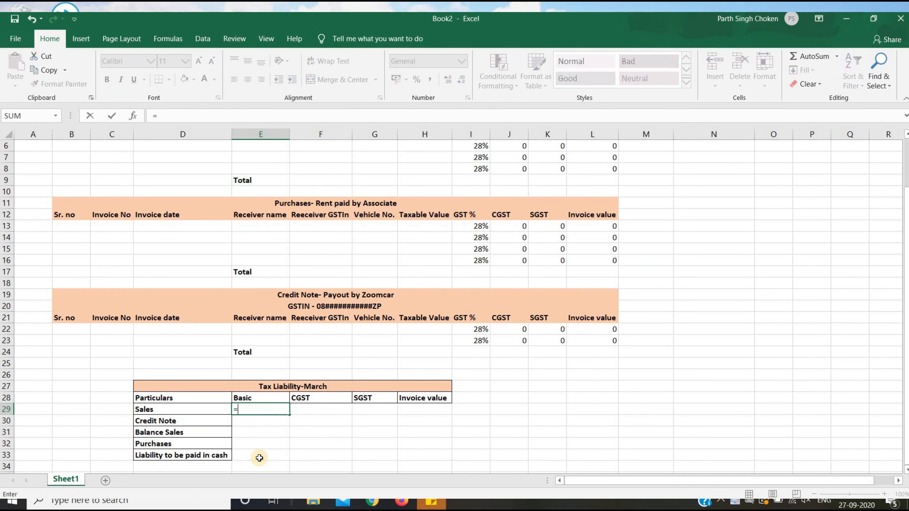
key(Up)
key(Up)
key(Up)
key(Up)
key(Up)
key(Up)
key(Up)
key(Up)
key(Up)
key(Up)
key(Up)
key(Up)
key(Up)
key(Up)
key(Up)
key(Up)
key(Up)
key(Up)
key(Up)
key(Up)
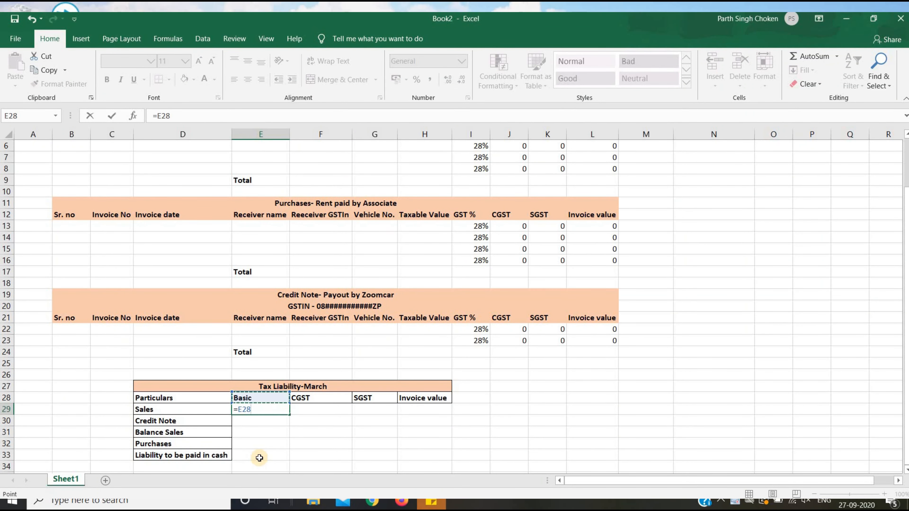
key(Right)
key(Right)
key(Right)
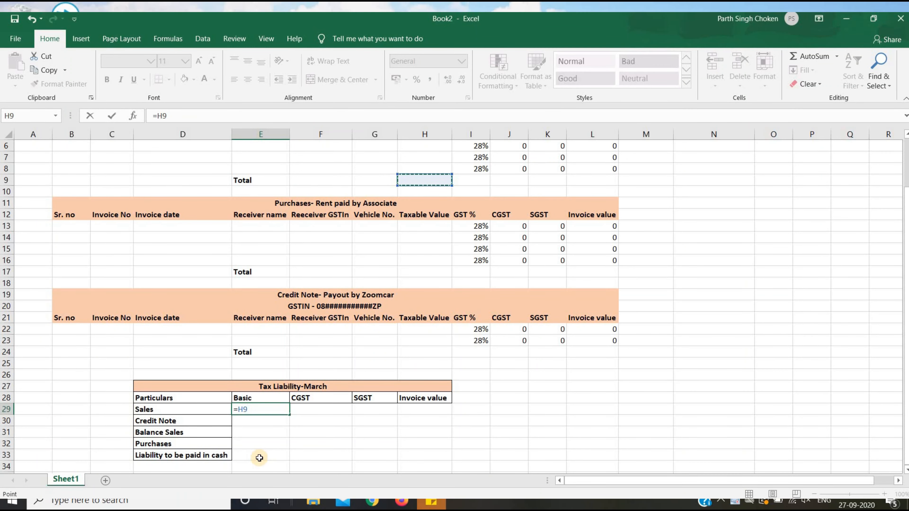
key(Return)
key(Up)
key(Up)
key(Up)
key(Up)
key(Up)
key(Up)
key(Up)
key(Up)
key(Up)
key(Up)
key(Up)
key(Up)
key(Up)
key(Up)
key(Up)
key(Up)
key(Up)
key(Up)
key(Up)
key(Up)
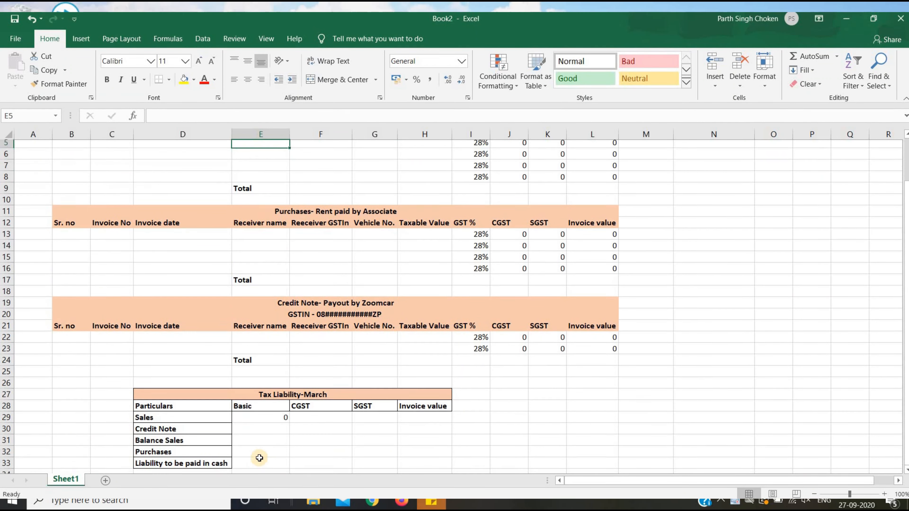
key(Up)
key(Up)
key(Up)
key(alt+Tab)
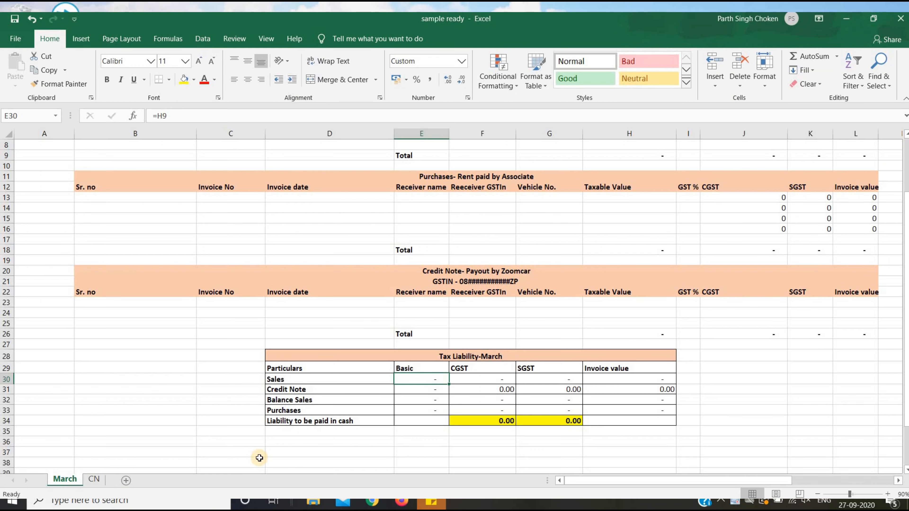
key(Right)
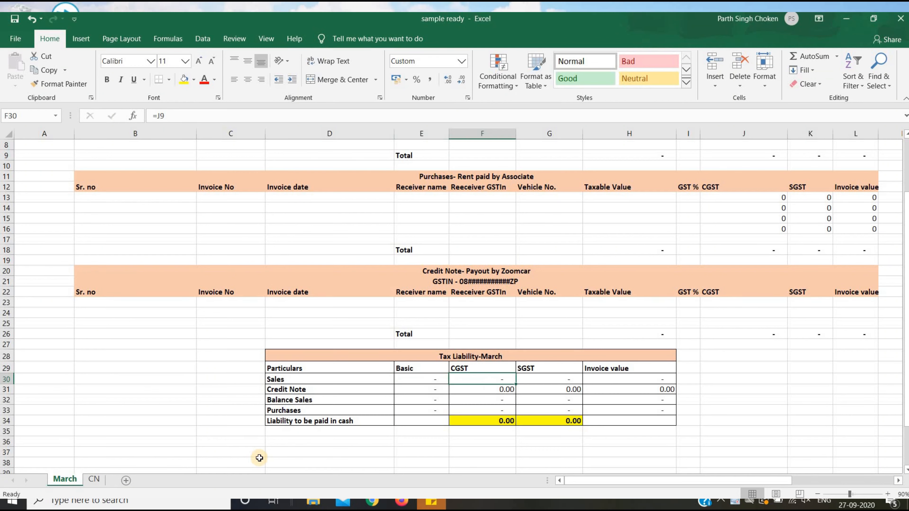
key(alt+Tab)
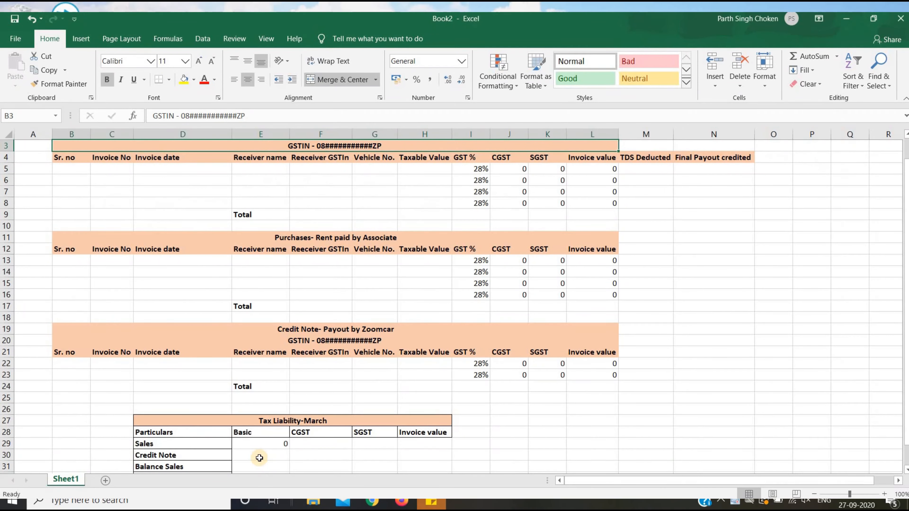
Link Sales CGST in F29 to the sales CGST total with =J9.
key(Right)
key(Down)
key(Down)
key(Down)
key(Down)
key(Down)
key(Down)
key(Down)
key(Down)
key(Down)
key(Down)
key(Down)
key(Down)
key(Down)
key(Down)
key(Down)
key(Down)
key(Down)
key(Down)
key(Down)
key(Down)
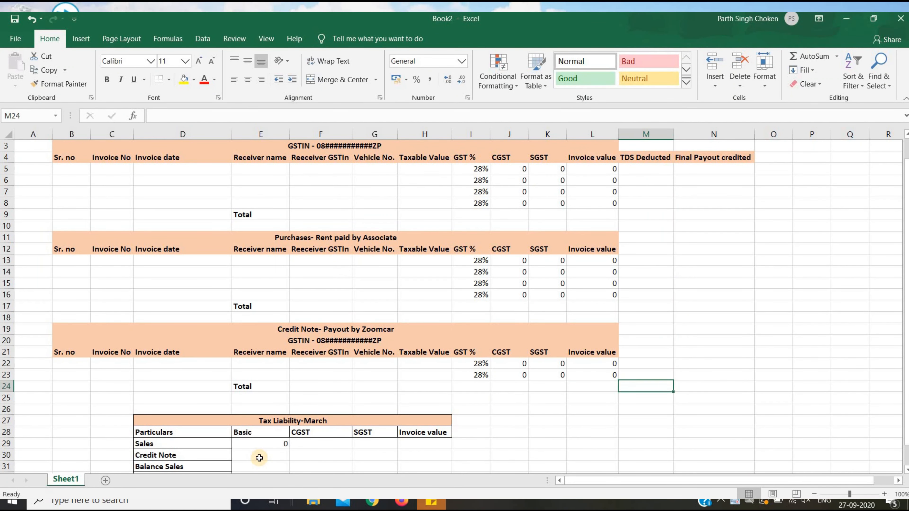
key(Left)
key(Left)
key(Left)
key(Left)
key(Left)
key(Left)
key(Down)
key(Down)
key(Down)
key(Down)
key(Down)
key(Left)
text(=)
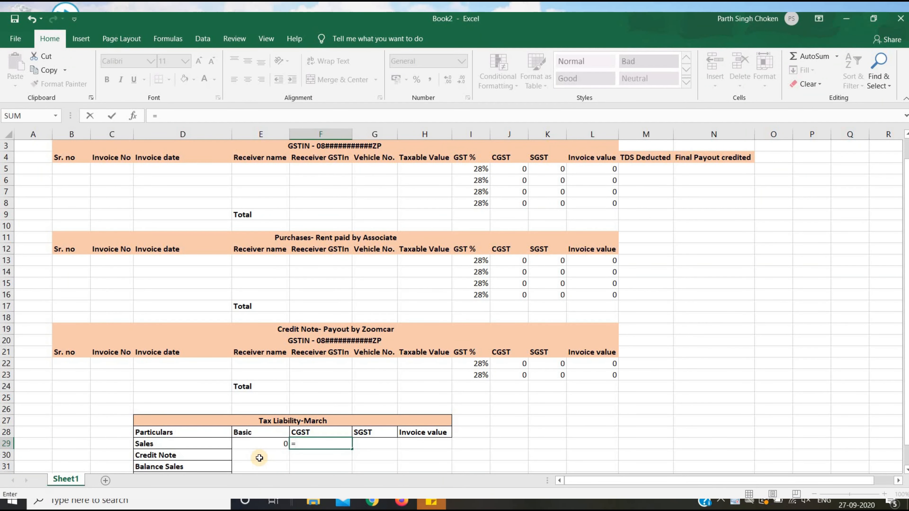
key(Up)
key(Up)
key(Up)
key(Up)
key(Up)
key(Up)
key(Up)
key(Up)
key(Up)
key(Up)
key(Up)
key(Up)
key(Up)
key(Up)
key(Up)
key(Up)
key(Up)
key(Up)
key(Up)
key(Up)
key(Right)
key(Right)
key(Right)
key(Right)
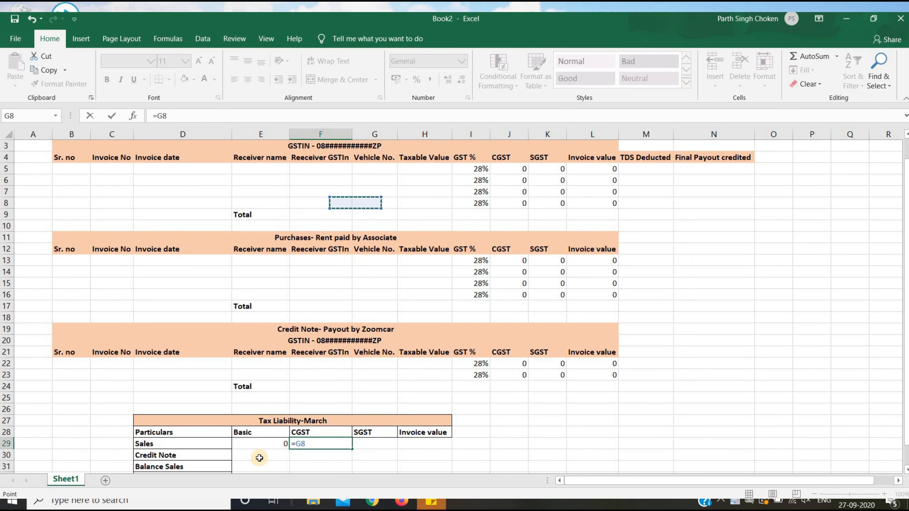
key(Down)
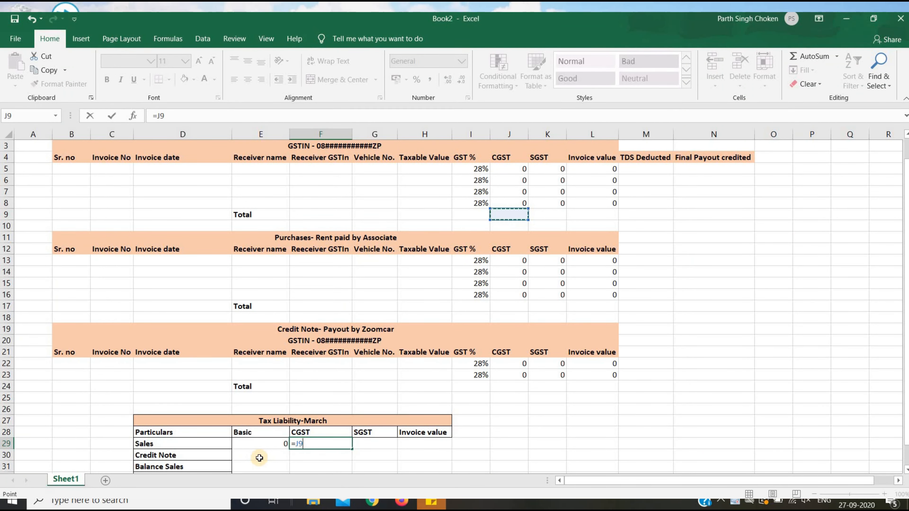
key(Return)
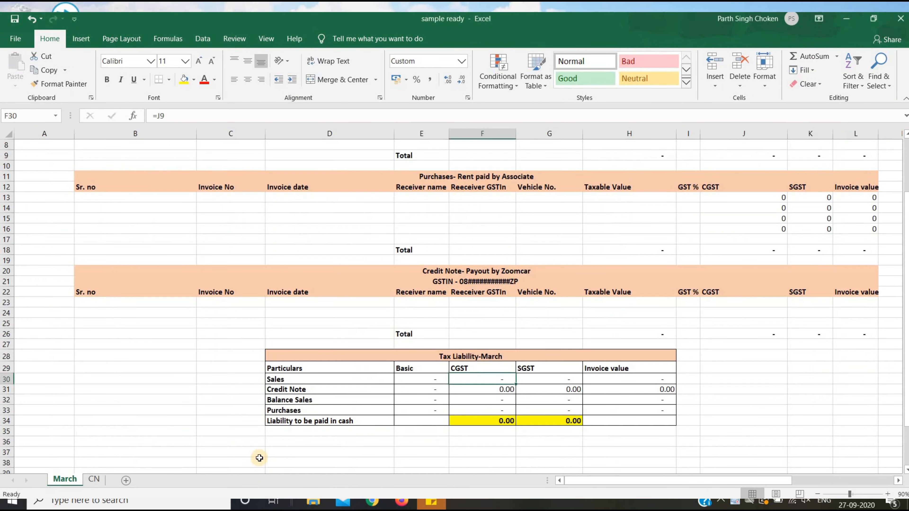
Link Sales SGST in G29 to the sales SGST total with =K9.
key(Right)
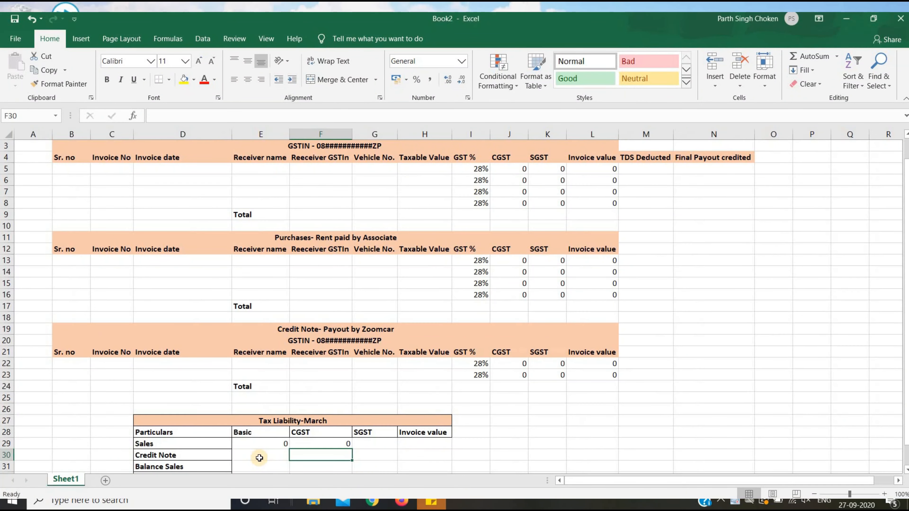
key(Up)
key(Right)
text(=)
key(Up)
key(Up)
key(Up)
key(Up)
key(Up)
key(Up)
key(Up)
key(Up)
key(Up)
key(Up)
key(Up)
key(Up)
key(Up)
key(Up)
key(Up)
key(Up)
key(Up)
key(Up)
key(Up)
key(Up)
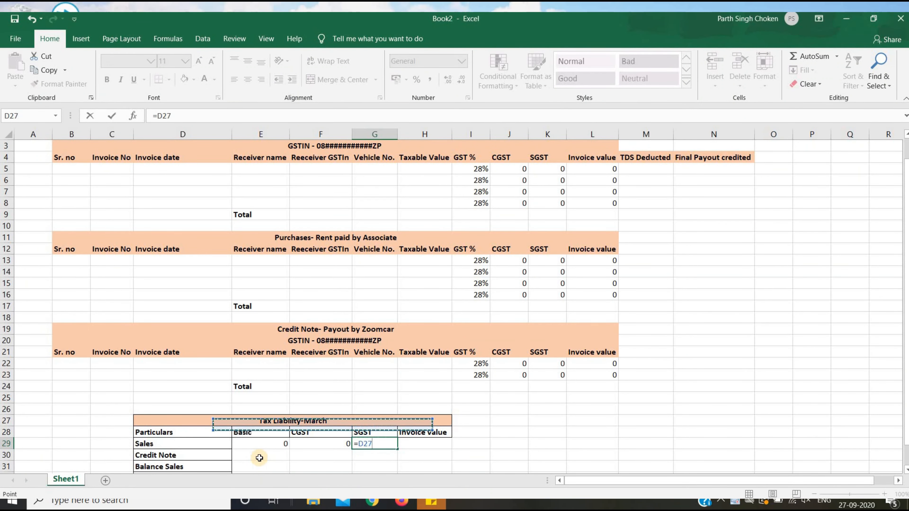
key(Right)
key(Right)
key(Right)
key(Right)
key(Return)
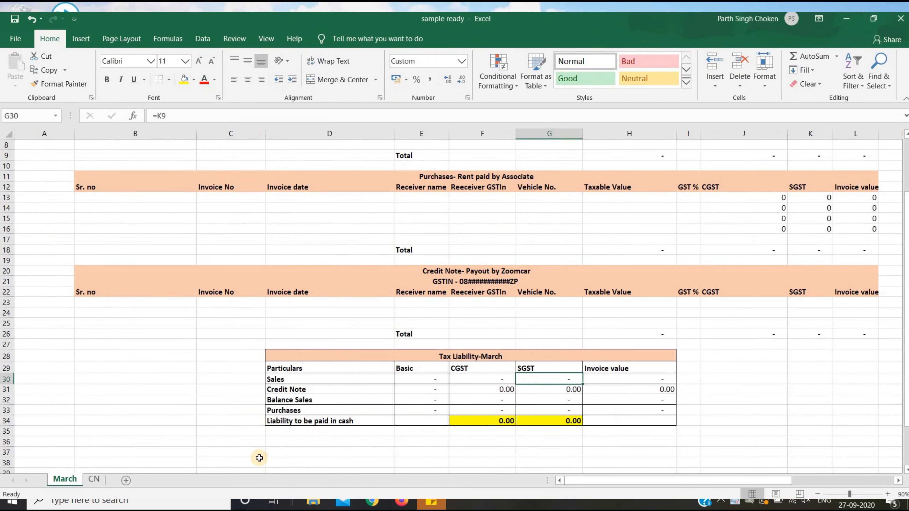
Link the Credit Note SGST cell to its total, then select the Credit Note Basic cell.
key(Right)
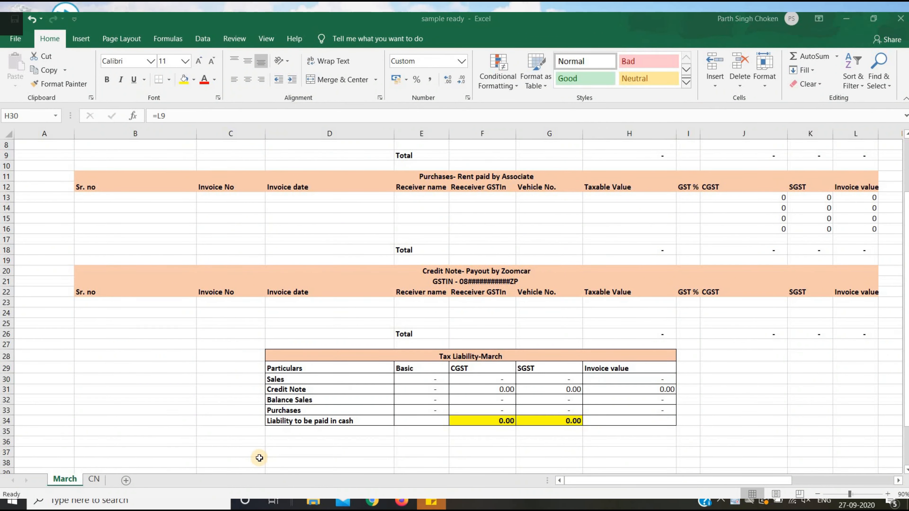
text(=)
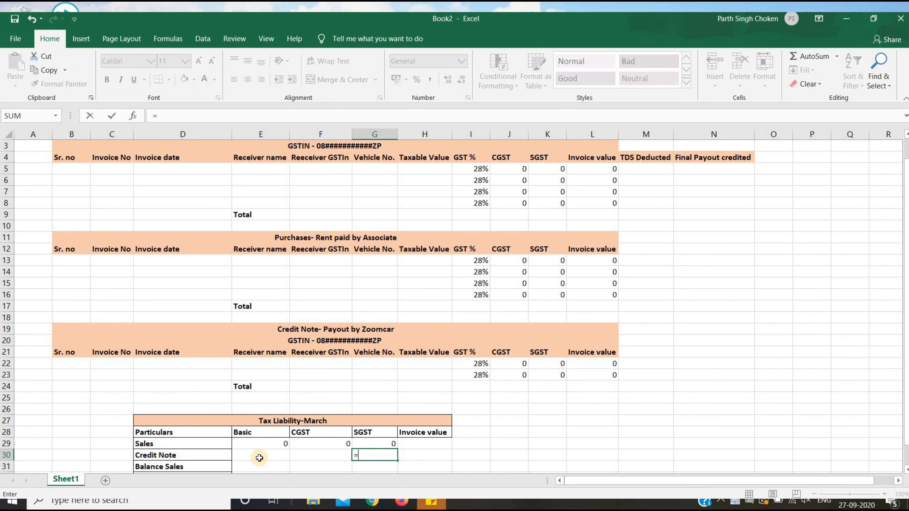
key(Up)
key(Up)
key(Up)
key(Up)
key(Up)
key(Up)
key(Up)
key(Up)
key(Up)
key(Up)
key(Up)
key(Up)
key(Up)
key(Up)
key(Up)
key(Up)
key(Up)
key(Up)
key(Up)
key(Up)
key(Right)
key(Right)
key(Right)
key(Right)
key(Right)
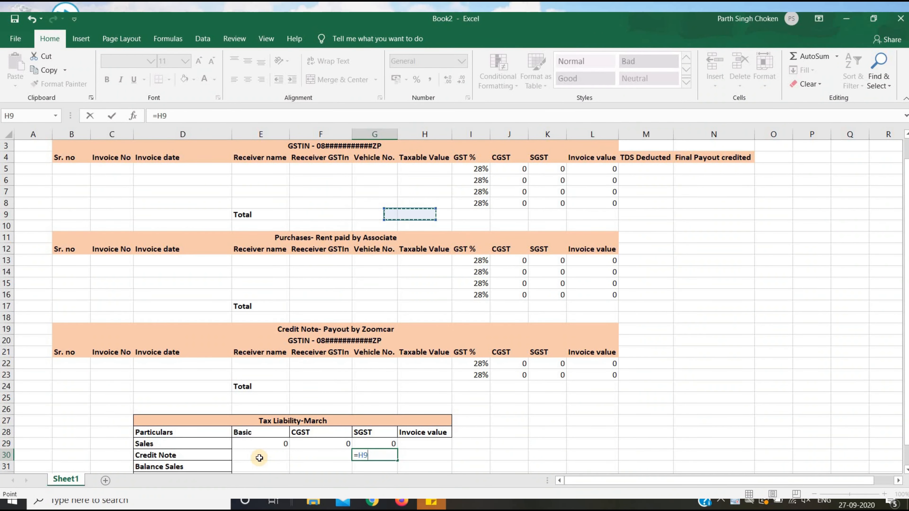
key(Return)
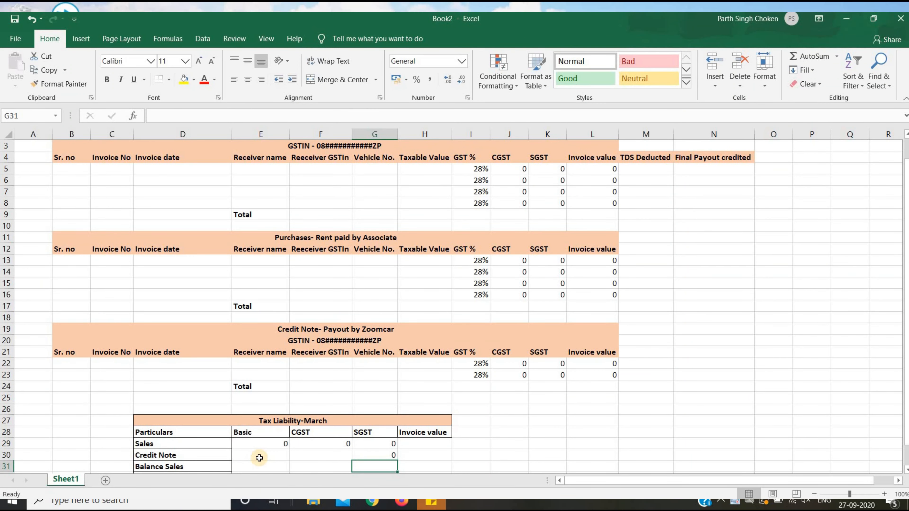
key(Up)
key(ctrl+c)
key(Right)
key(Up)
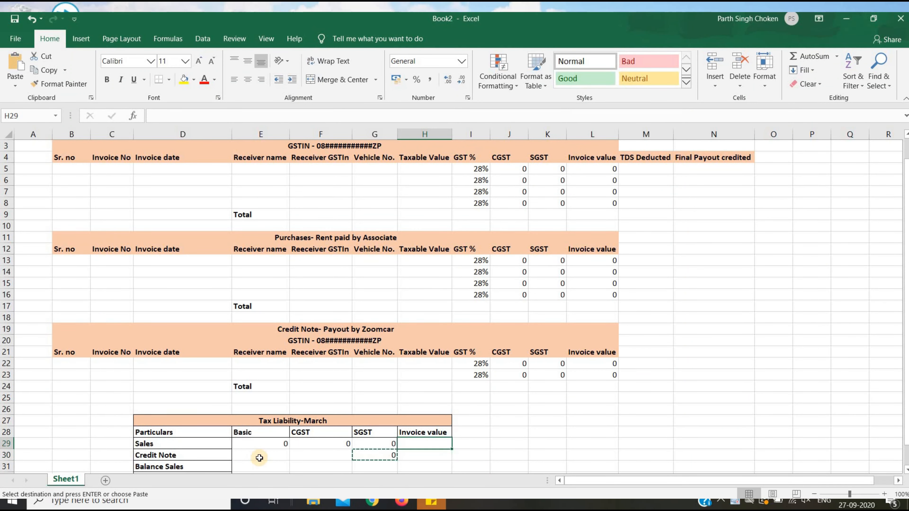
key(Escape)
click(260, 458)
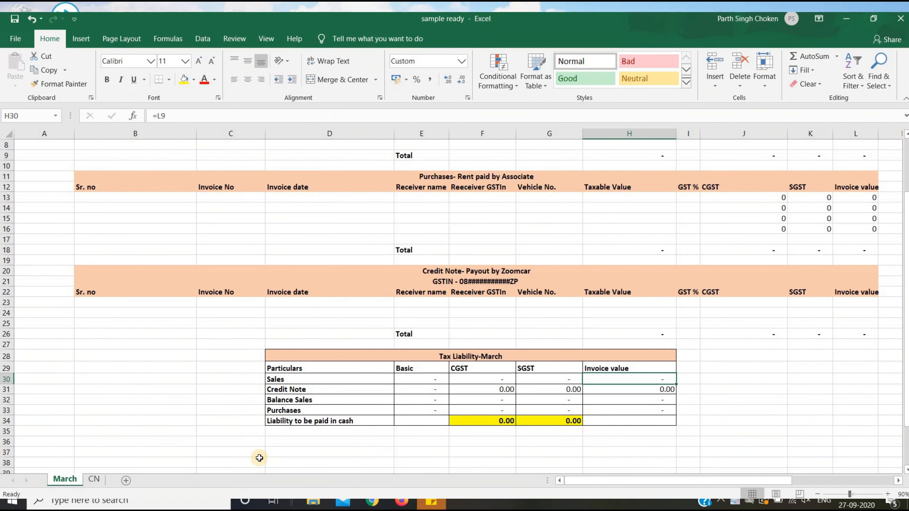
Link Credit Note Basic in E30 to the credit note taxable value total with =H24.
key(Down)
key(Left)
key(Left)
key(Left)
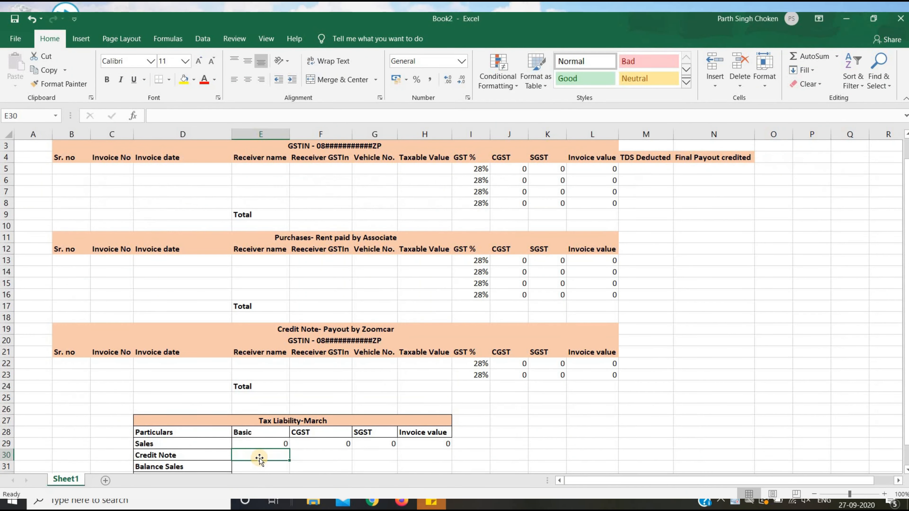
text(=)
key(Up)
key(Up)
key(Up)
key(Up)
key(Up)
key(Up)
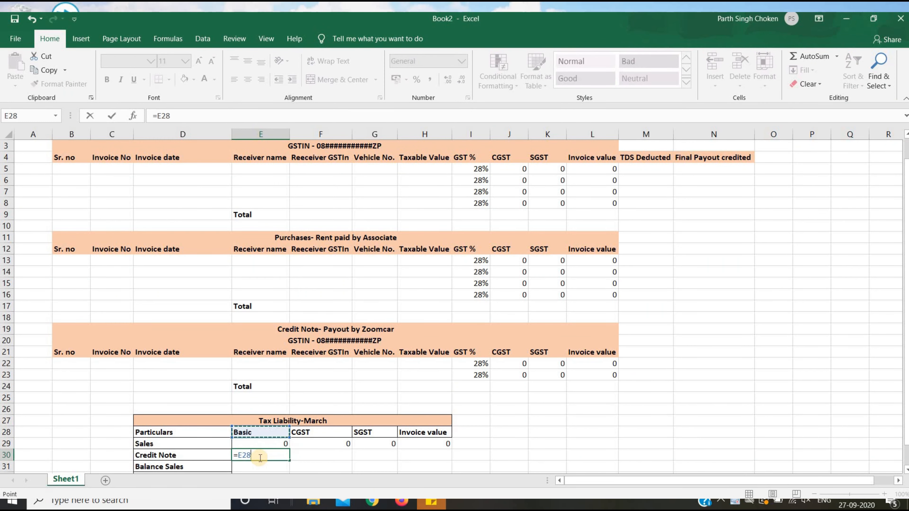
key(Right)
key(Right)
key(Right)
key(Right)
key(Left)
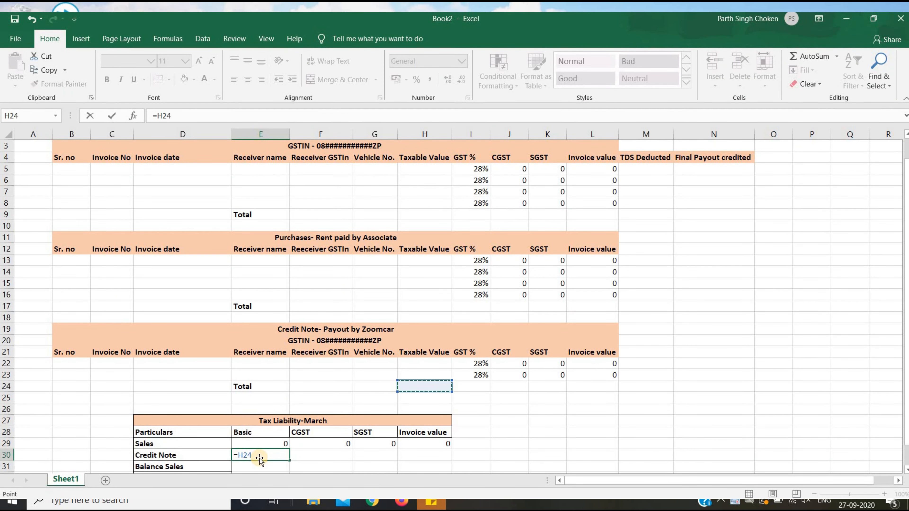
key(Return)
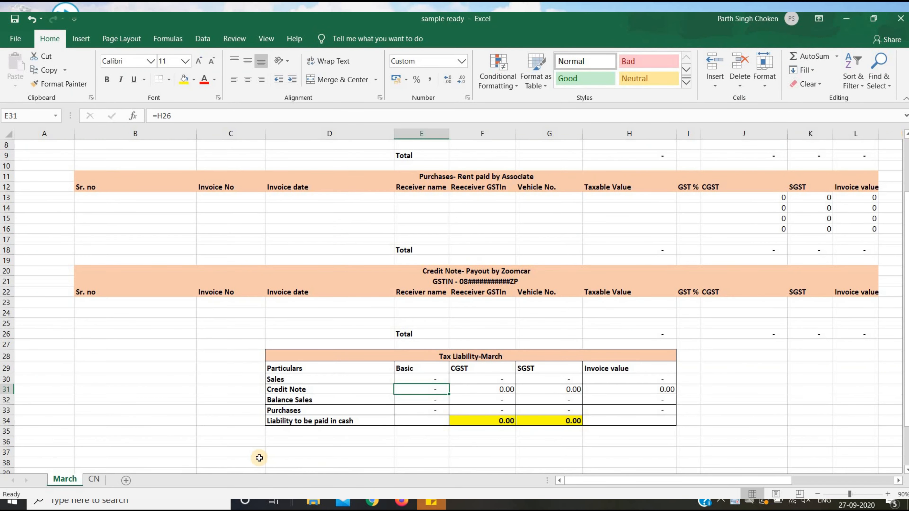
Link Credit Note CGST in F30 to the credit note CGST total with =J24.
key(Right)
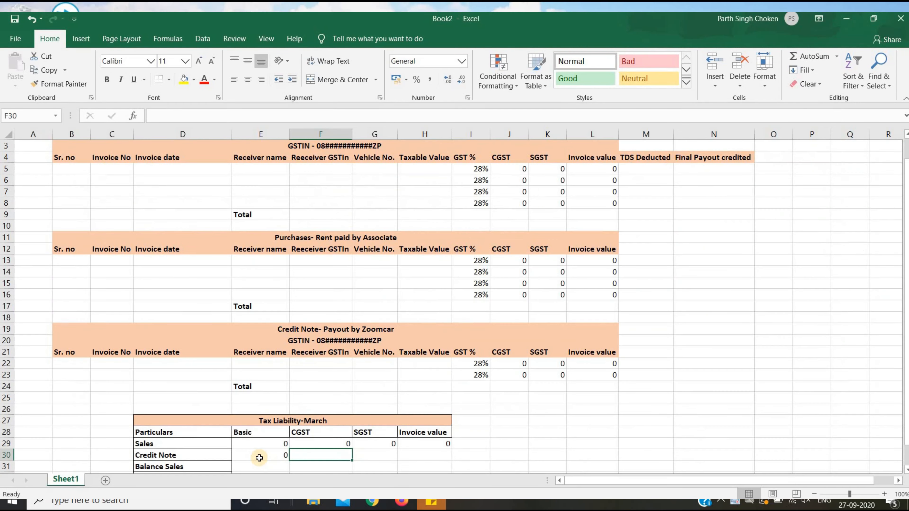
text(=)
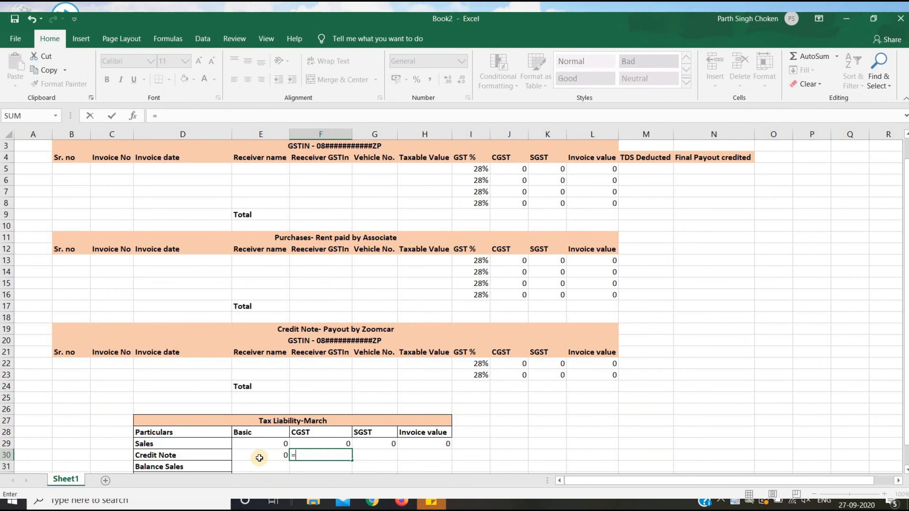
key(Right)
key(Right)
key(Right)
key(Right)
key(Up)
key(Up)
key(Up)
key(Up)
key(Up)
key(Up)
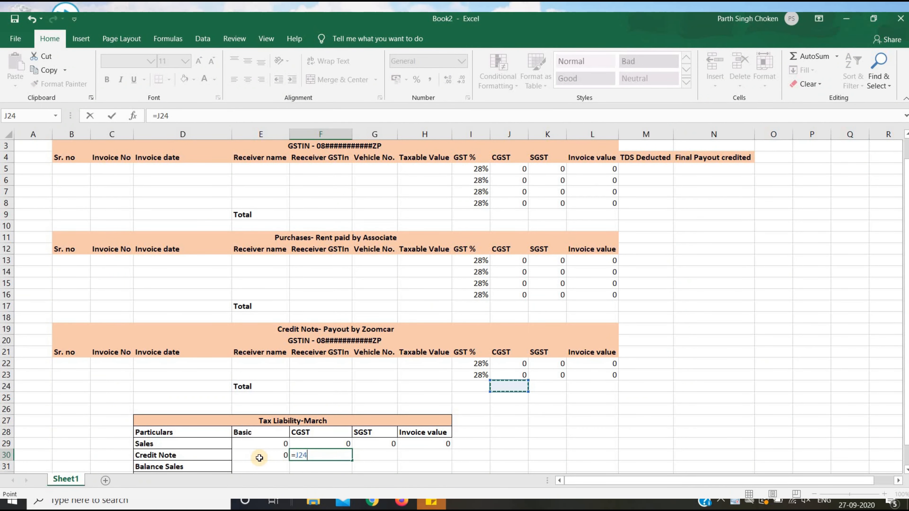
key(Return)
key(alt+Tab)
Link Credit Note SGST in G30 to the credit note SGST total with =K24.
key(Right)
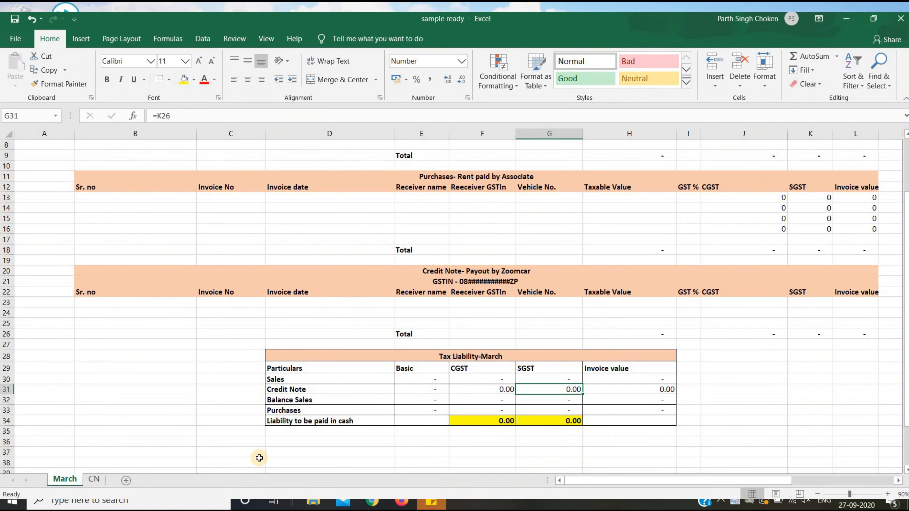
key(alt+Tab)
key(Right)
key(Up)
text(=)
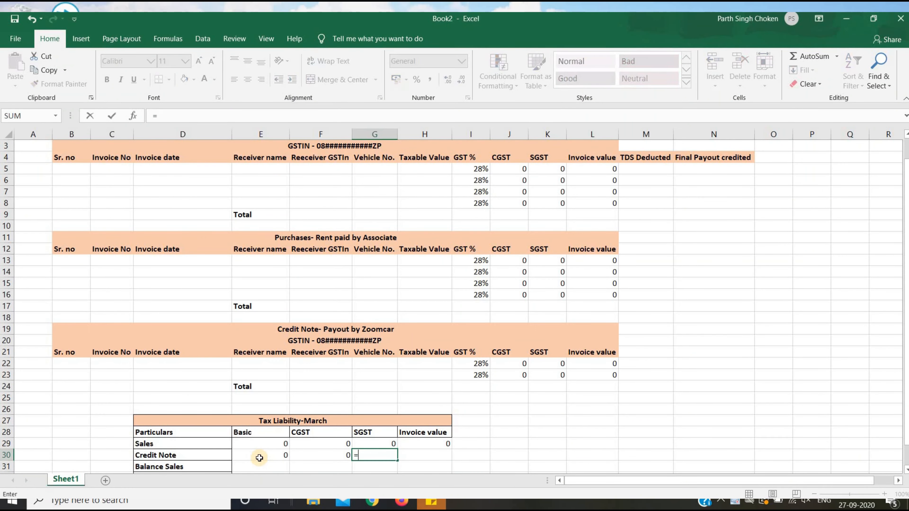
key(Right)
key(Right)
key(Right)
key(Up)
key(Up)
key(Up)
key(Up)
key(Up)
key(Up)
key(Up)
key(Down)
key(Right)
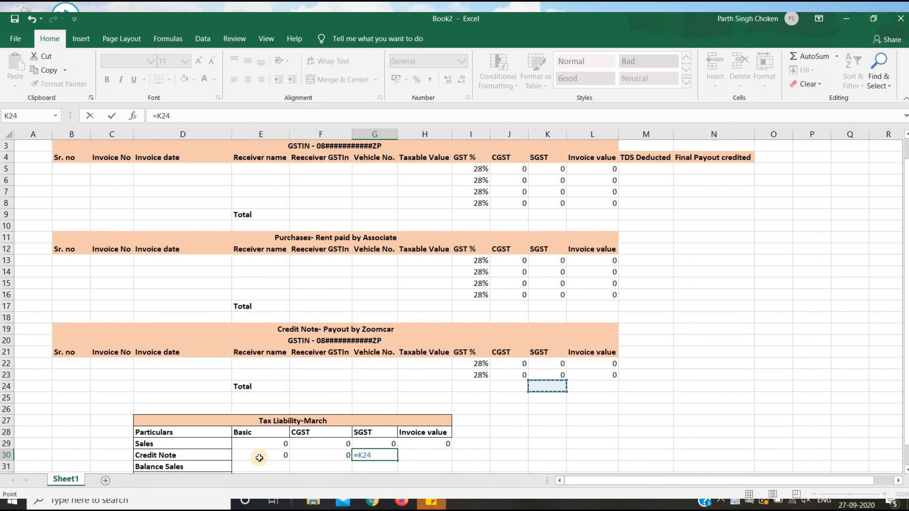
key(Return)
Link Credit Note Invoice value in H30 to the credit note invoice total with =L24.
key(alt+Tab)
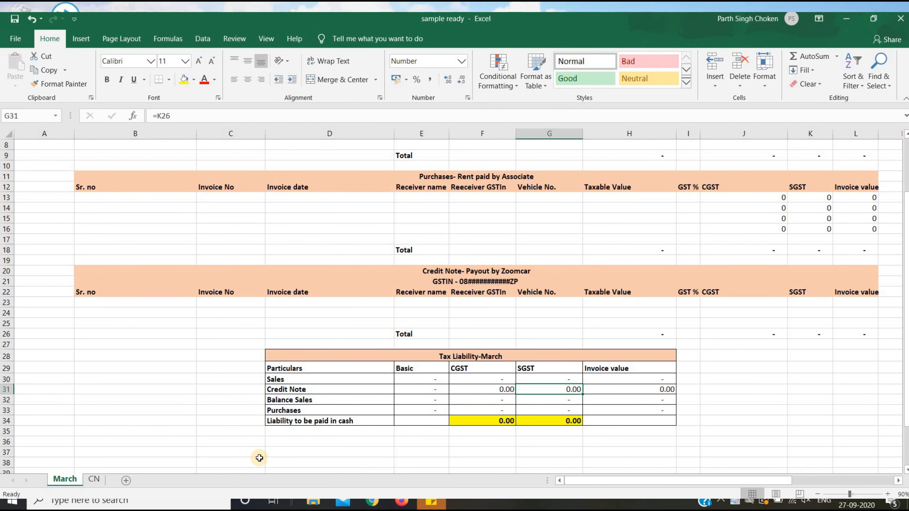
key(Right)
key(alt+Tab)
text(=)
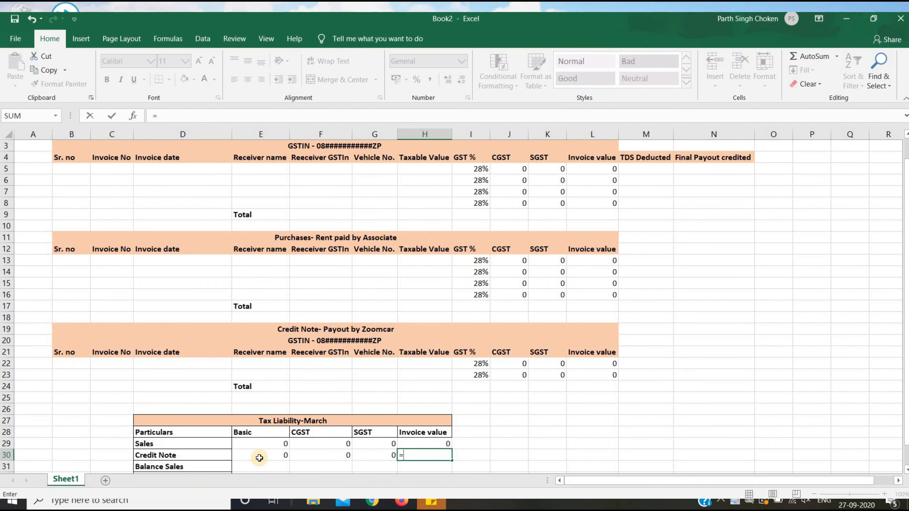
key(Right)
key(Right)
key(Right)
key(Right)
key(Up)
key(Up)
key(Up)
key(Up)
key(Up)
key(Up)
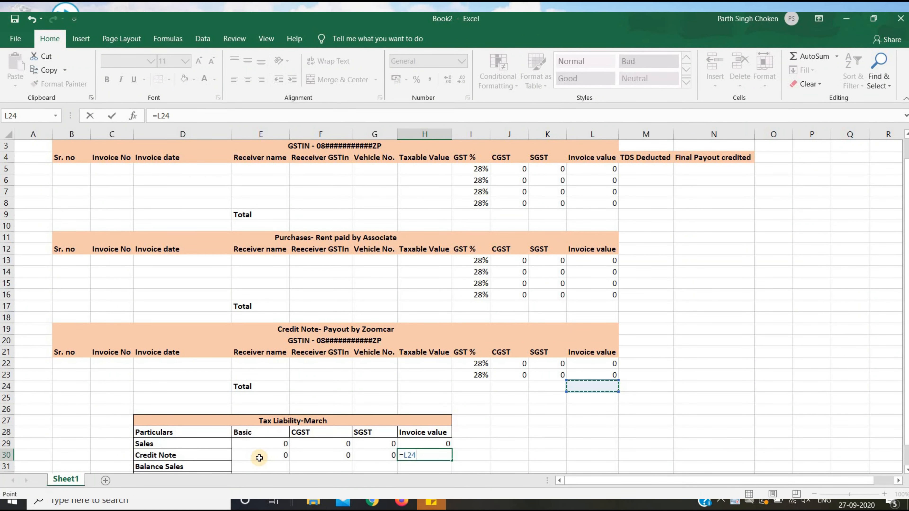
key(Return)
Move to the Balance Sales Basic cell and view the sample workbook's formula for it.
key(Left)
key(Left)
key(Left)
key(Left)
key(Right)
key(alt+Tab)
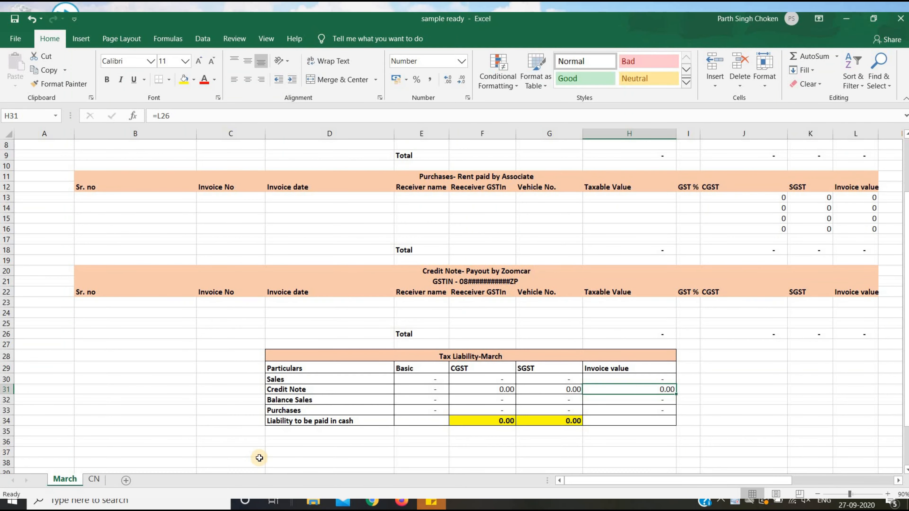
key(Down)
key(Left)
key(Left)
key(Left)
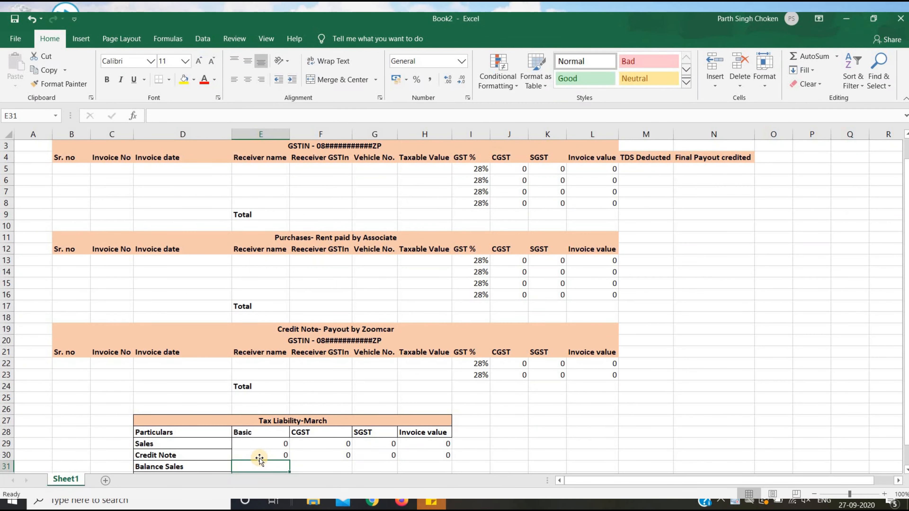
Enter =E29+E30 and =F29+F30 for Balance Sales Basic and CGST.
text(=)
key(Up)
key(Up)
text(+)
key(Up)
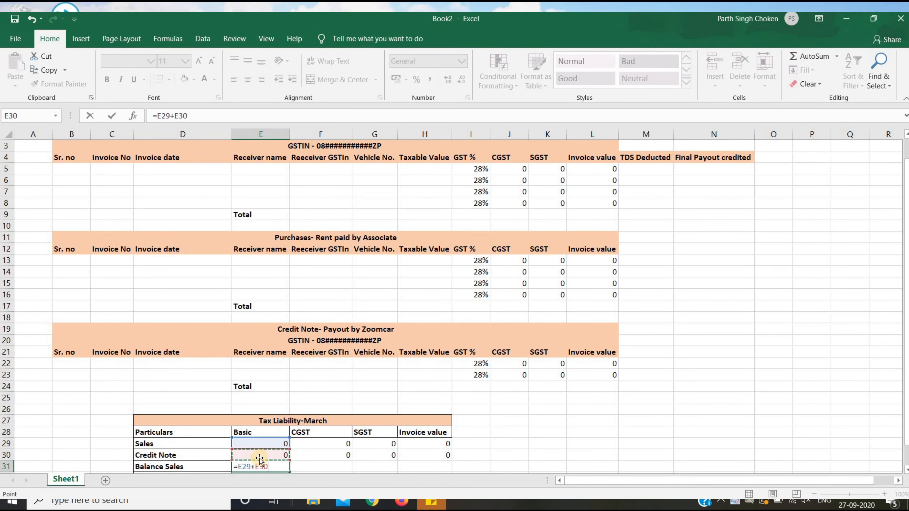
key(Return)
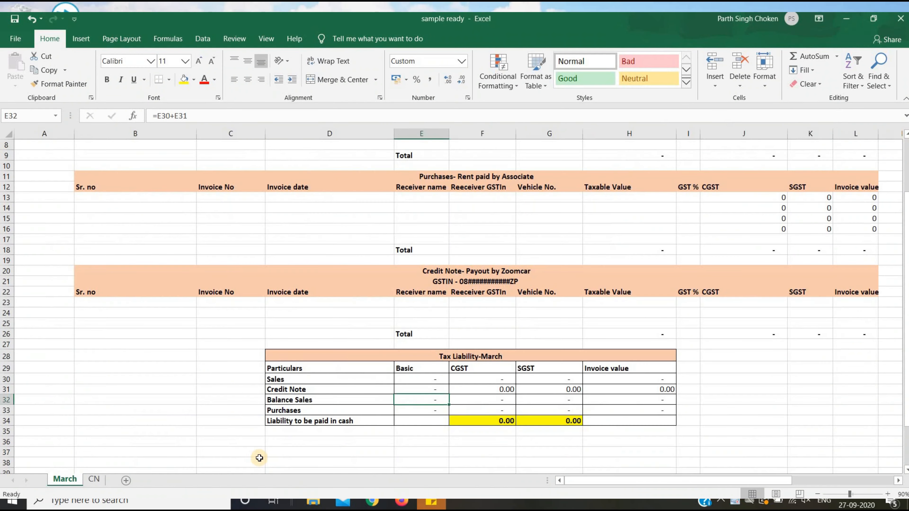
key(Right)
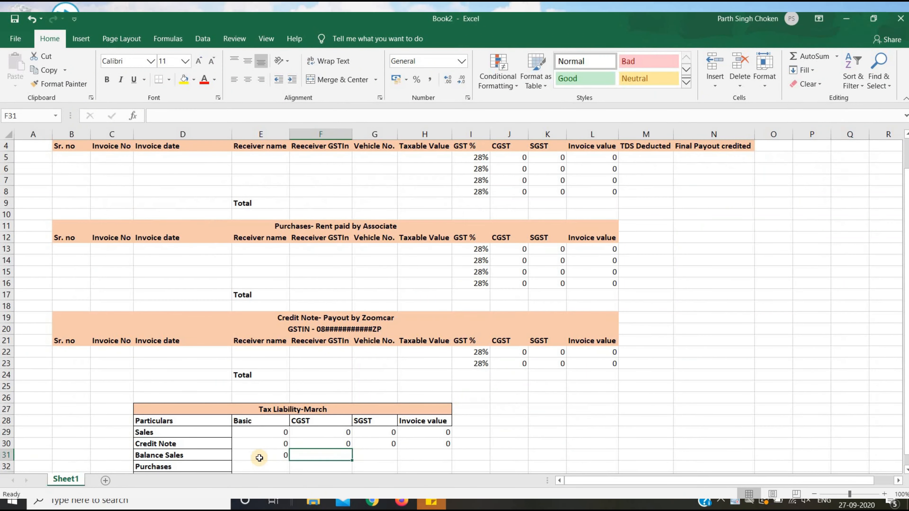
text(=)
key(Up)
key(Up)
text(+)
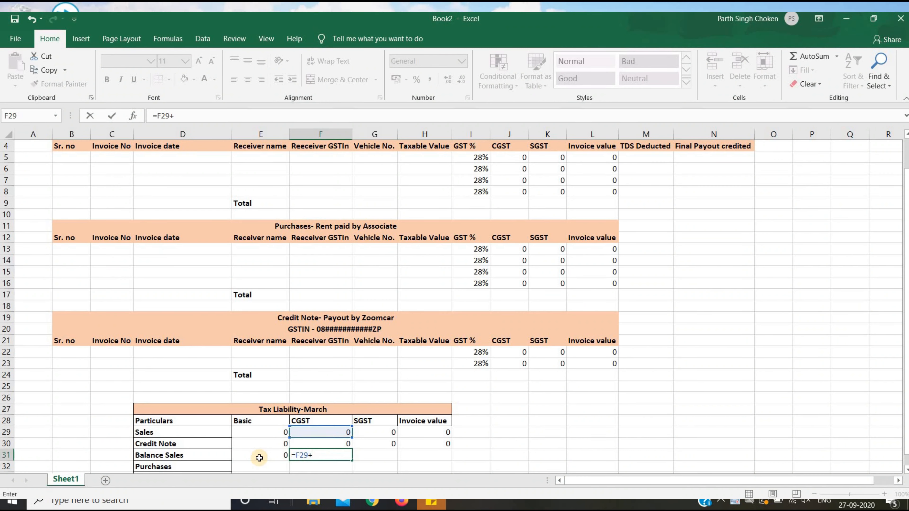
key(Up)
key(Return)
Enter =G29+G30 and =H29+H30 for Balance Sales SGST and Invoice value.
key(Right)
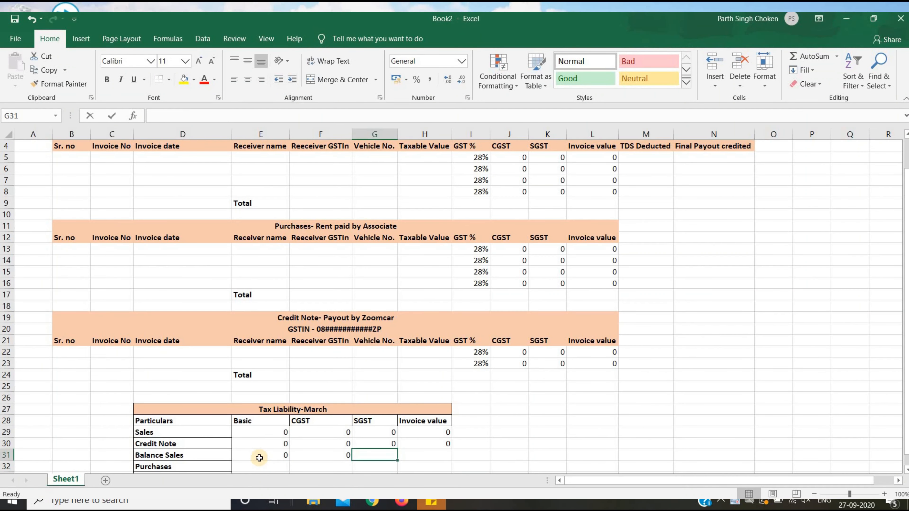
text(=)
key(Up)
key(Up)
text(+)
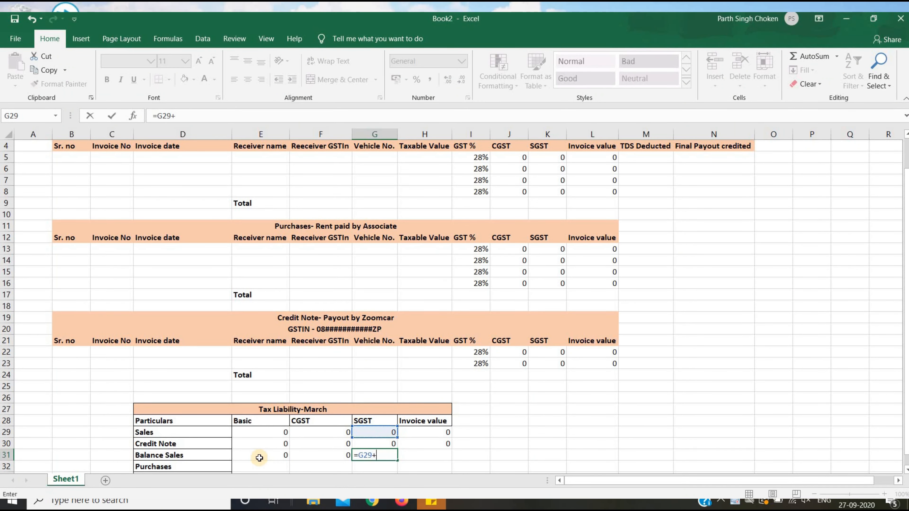
key(Up)
key(Return)
key(Right)
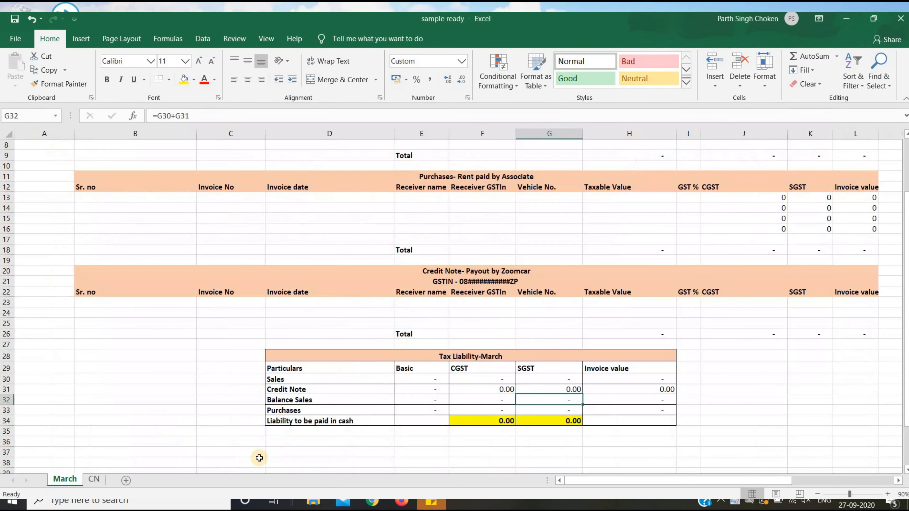
key(Right)
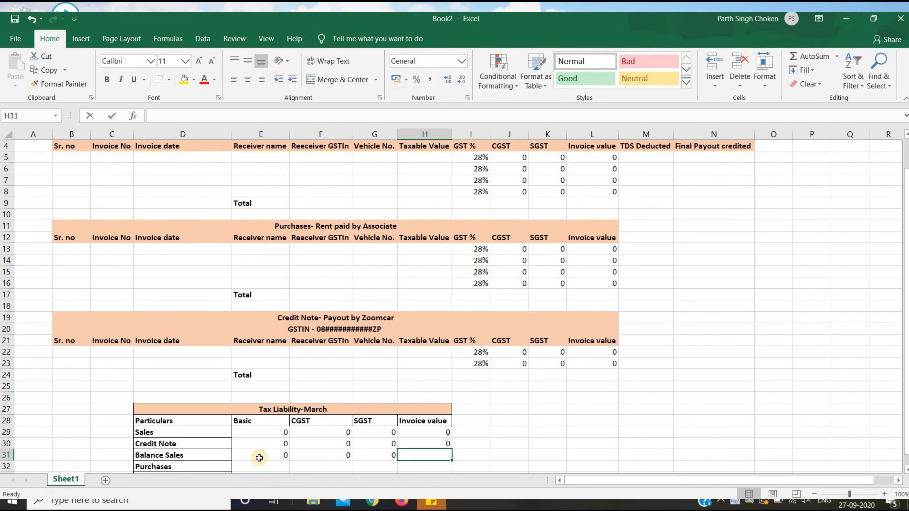
text(=)
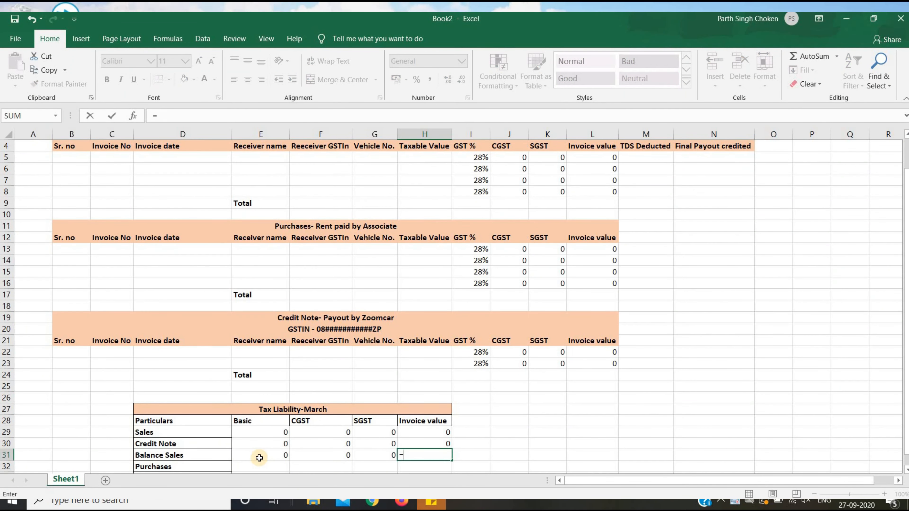
key(Up)
key(Up)
text(+)
key(Up)
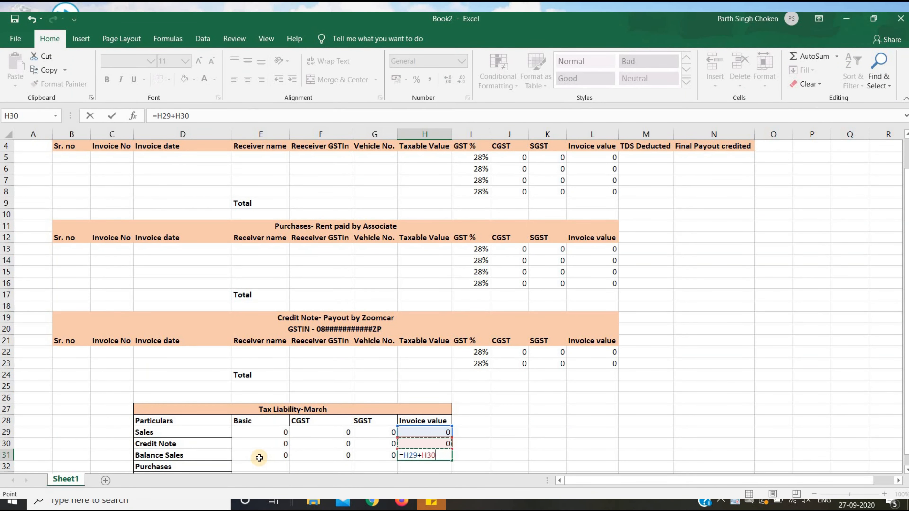
key(Return)
key(Left)
key(Left)
key(Left)
key(alt+Tab)
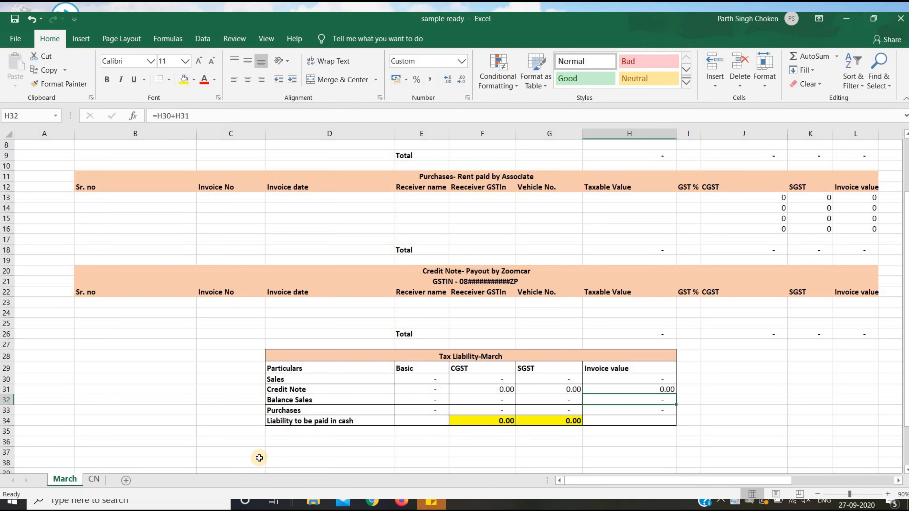
Link the Basic Purchases summary cell to the purchases Total cell I17, matching the sample workbook.
key(alt+Tab)
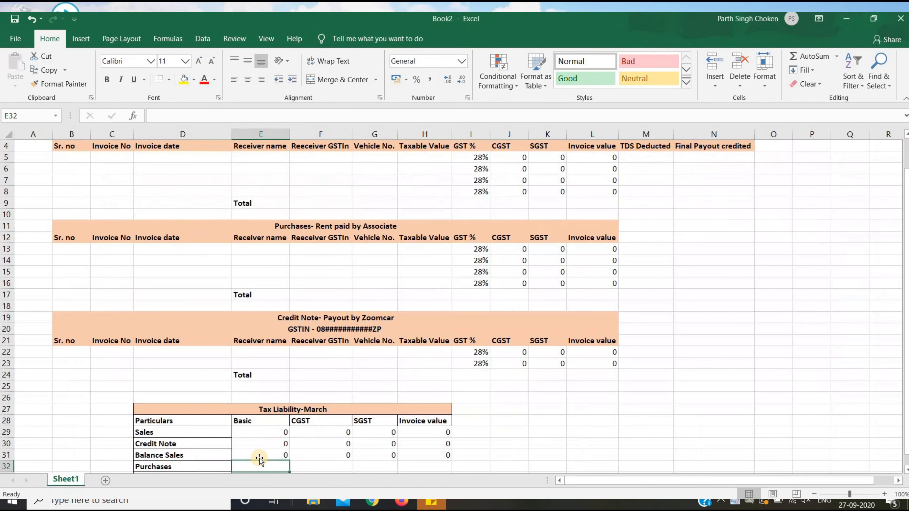
key(Right)
key(Right)
key(Right)
key(Up)
key(Down)
key(Left)
key(Left)
key(Left)
key(alt+Tab)
key(Left)
key(Left)
key(Left)
key(Down)
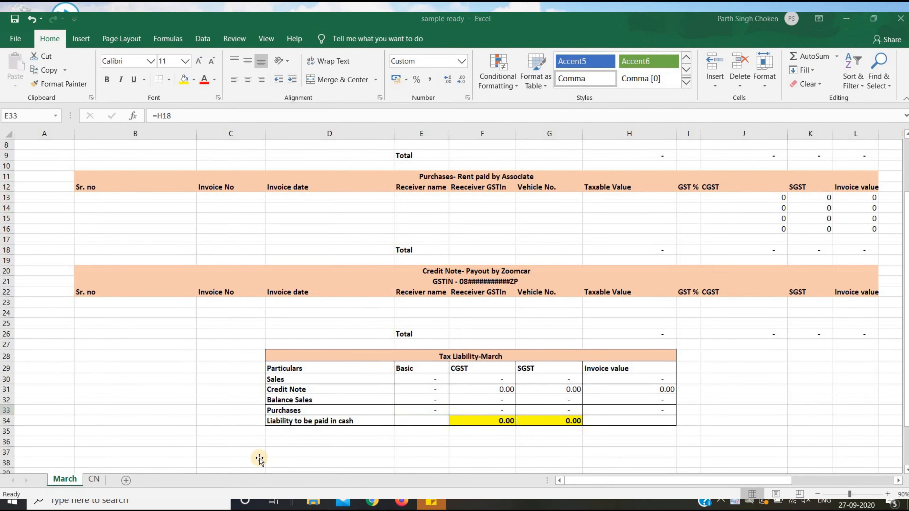
key(alt+Tab)
text(=)
key(Right)
key(Right)
key(Right)
key(Right)
key(Up)
key(Up)
key(Up)
key(Up)
key(Up)
key(Up)
key(Up)
key(Up)
key(Up)
key(Up)
key(Up)
key(Up)
key(Up)
key(Up)
key(Up)
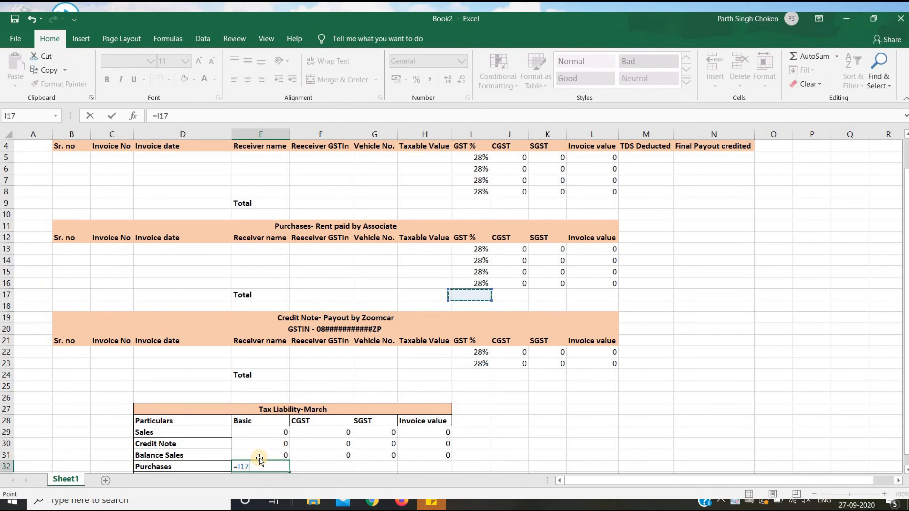
key(Return)
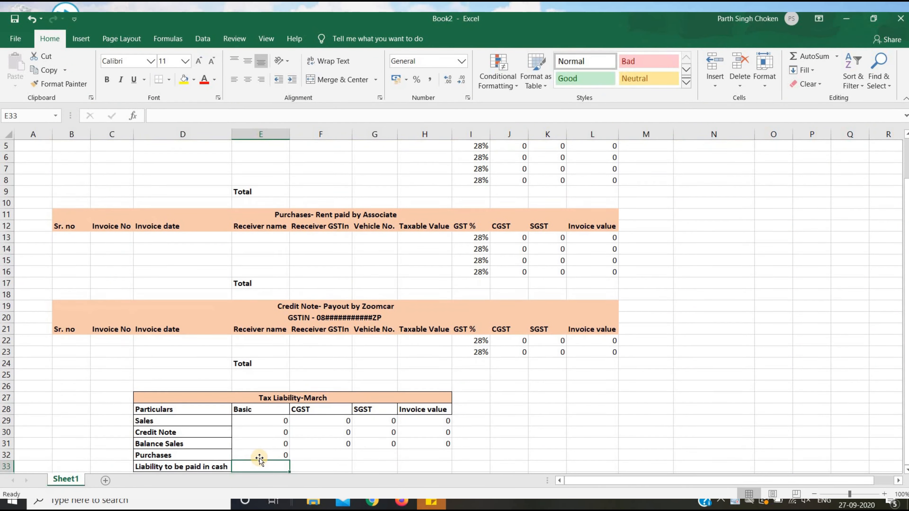
Link the CGST Purchases summary cell to the purchases Total row.
key(alt+Tab)
key(Right)
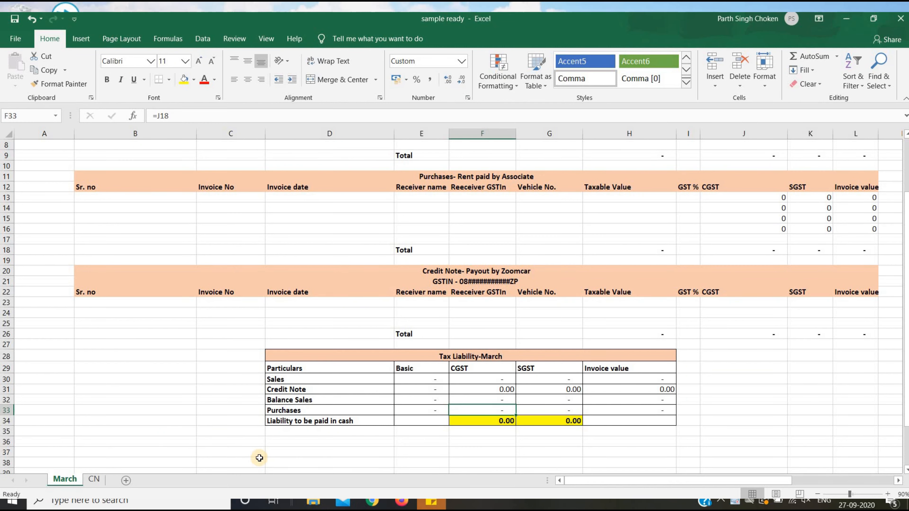
key(alt+Tab)
text(=)
key(Up)
key(Up)
key(Up)
key(Up)
key(Up)
key(Up)
key(Up)
key(Up)
key(Up)
key(Up)
key(Up)
key(Up)
key(Up)
key(Up)
key(Up)
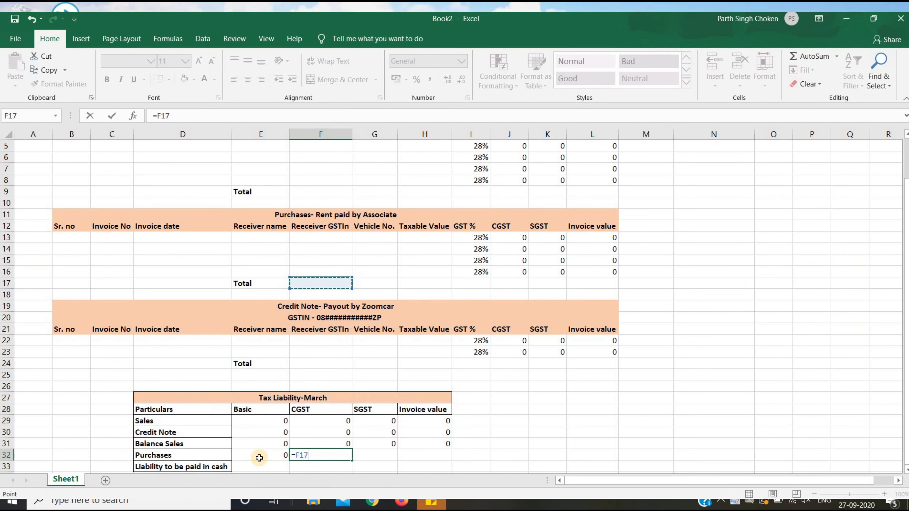
key(Right)
key(Right)
key(Right)
key(Return)
Link the SGST Purchases summary cell to the purchases total in J17.
key(Up)
key(Right)
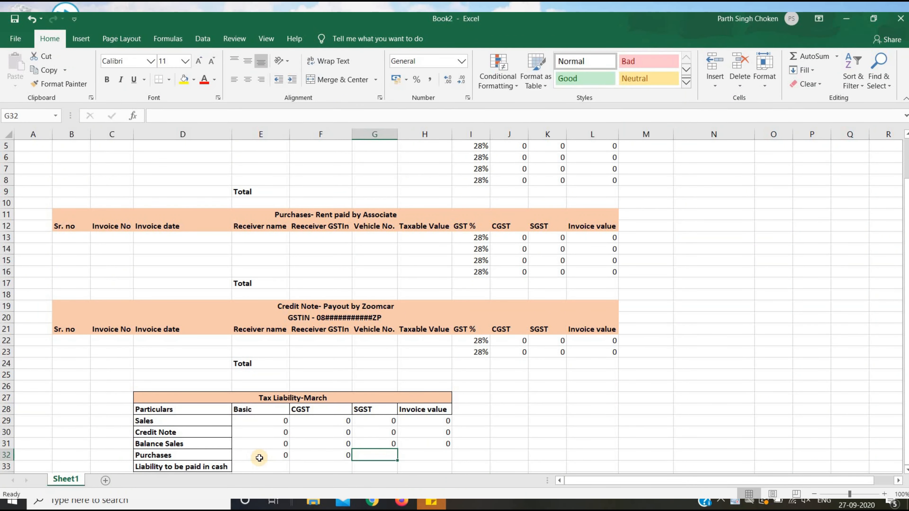
text(=)
key(Up)
key(Up)
key(Up)
key(Up)
key(Up)
key(Up)
key(Up)
key(Up)
key(Up)
key(Up)
key(Up)
key(Up)
key(Up)
key(Up)
key(Up)
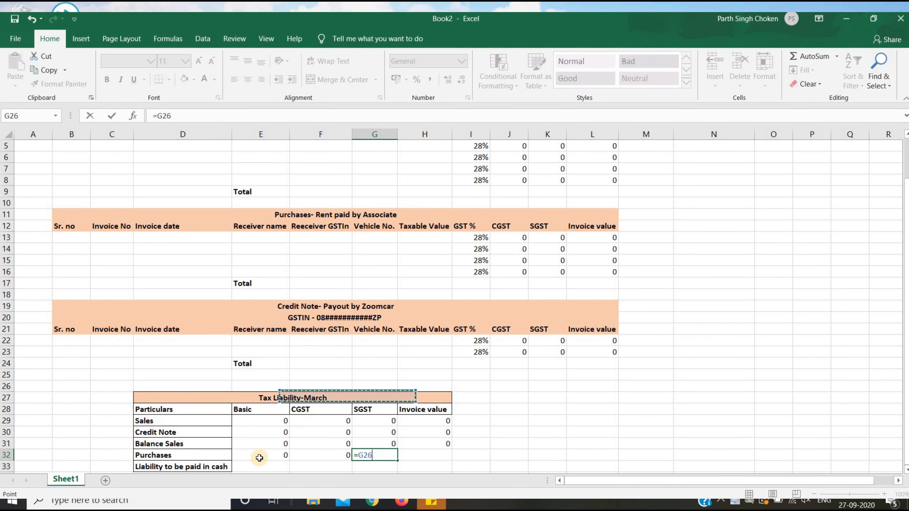
key(Left)
key(Right)
key(Right)
key(Right)
key(Right)
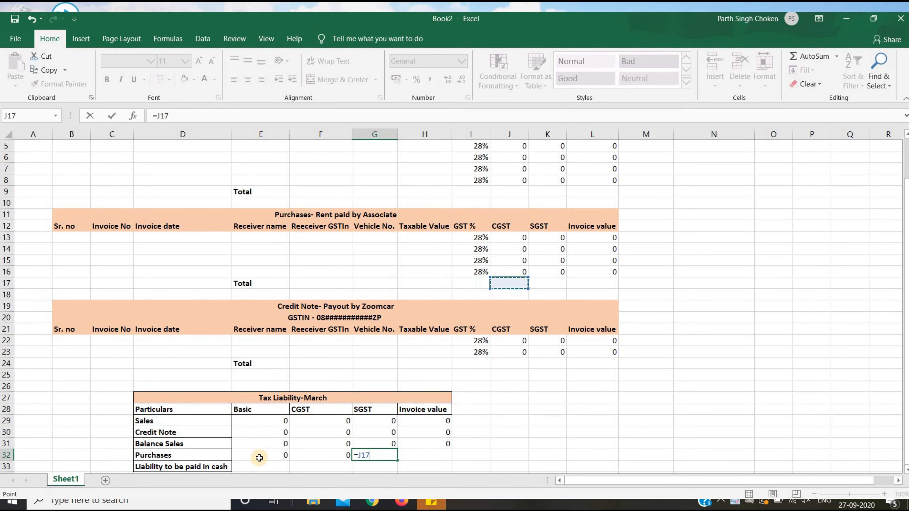
key(Return)
Link the Invoice value Purchases cell to its purchases total, checked against the sample workbook.
key(alt+Tab)
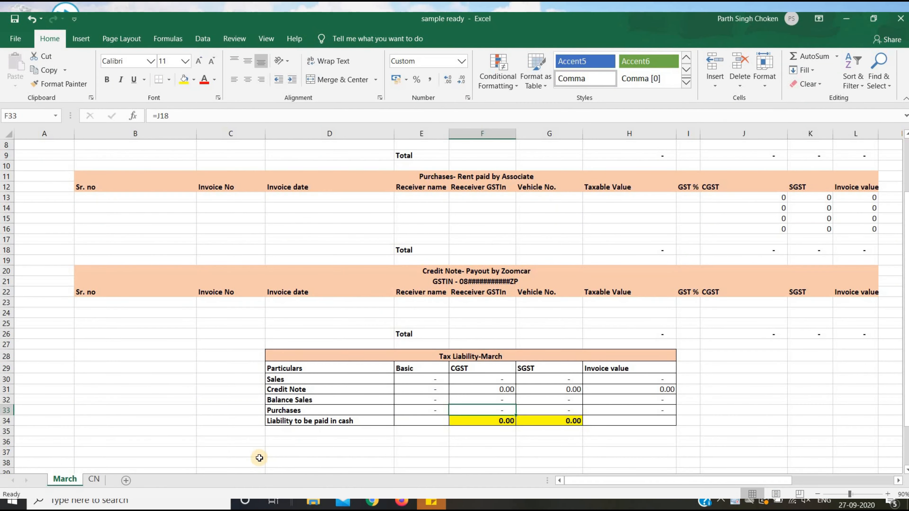
key(Right)
key(alt+Tab)
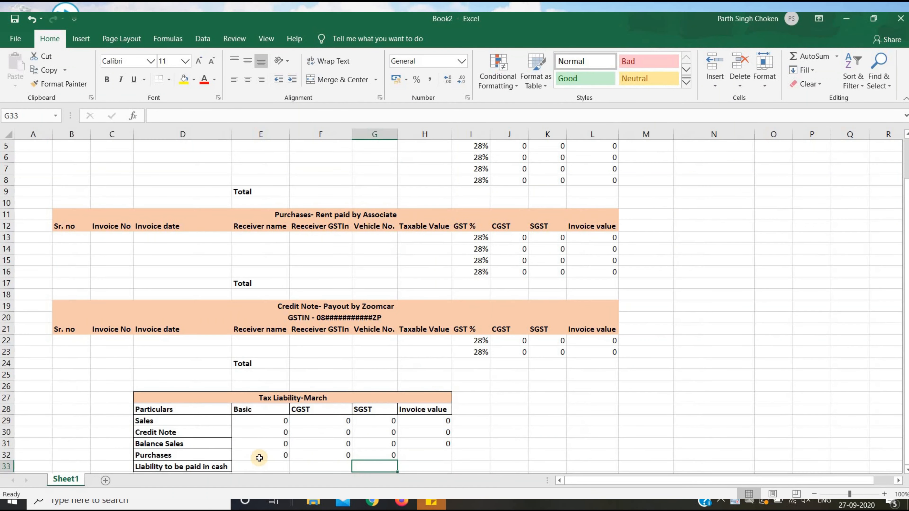
key(Up)
key(alt+Tab)
key(Right)
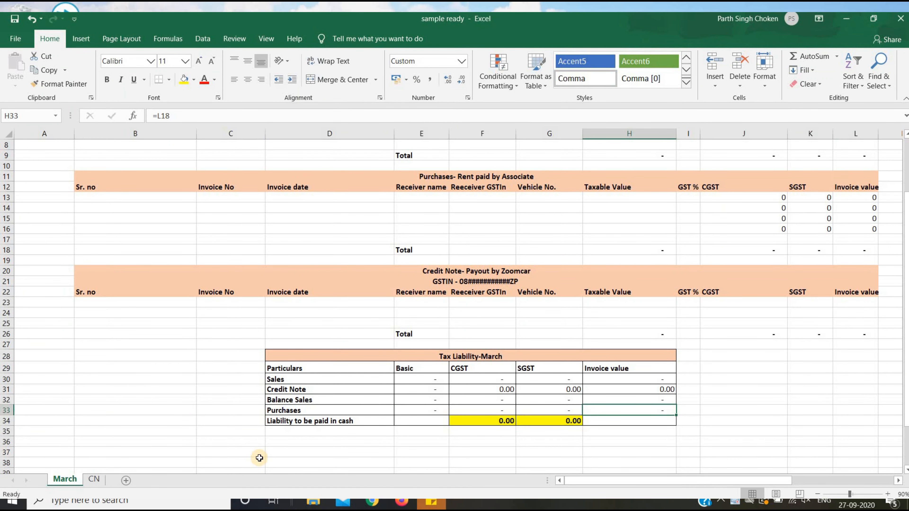
key(alt+Tab)
text(=)
key(Up)
key(Up)
key(Up)
key(Up)
key(Up)
key(Up)
key(Up)
key(Up)
key(Up)
key(Up)
key(Up)
key(Up)
key(Up)
key(Up)
key(Up)
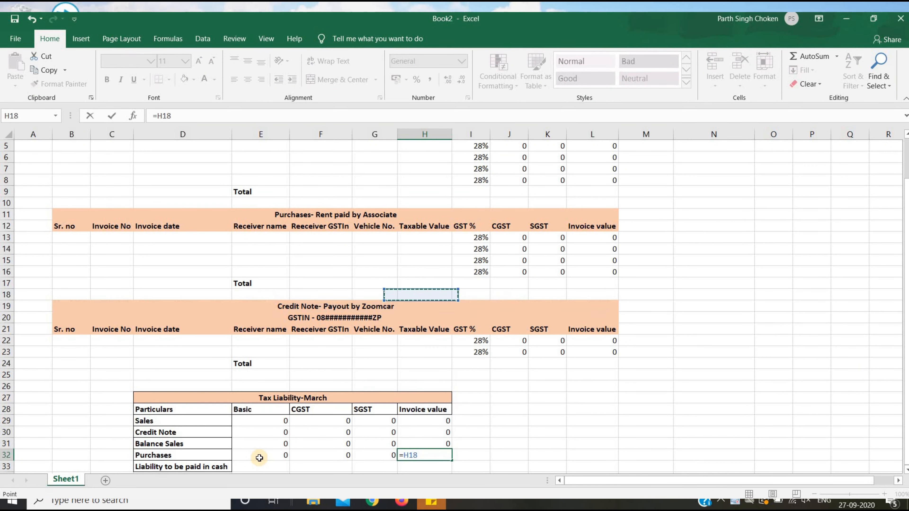
key(Right)
key(Right)
key(Right)
key(Right)
key(Return)
click(259, 459)
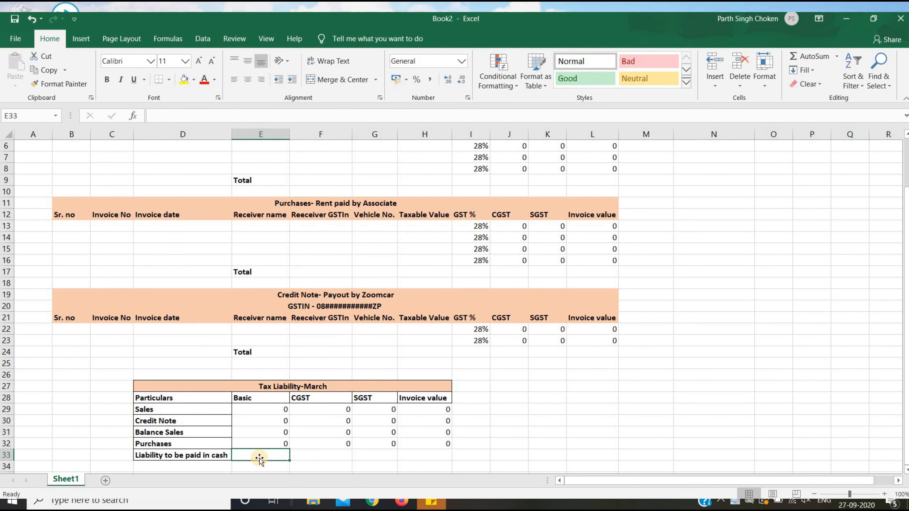
key(alt+Tab)
Set the CGST cash liability cell to =F31-F32, Balance Sales minus Purchases.
key(Down)
key(Left)
key(Left)
key(Left)
key(Right)
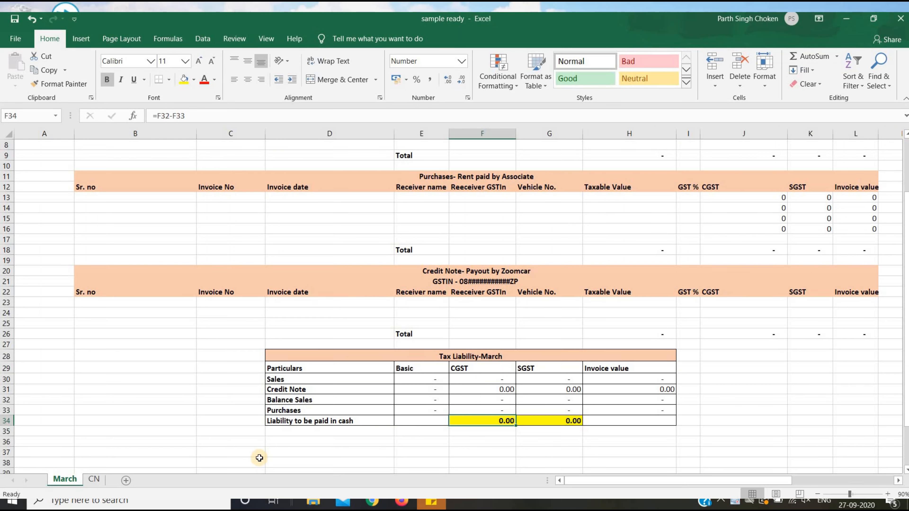
key(alt+Tab)
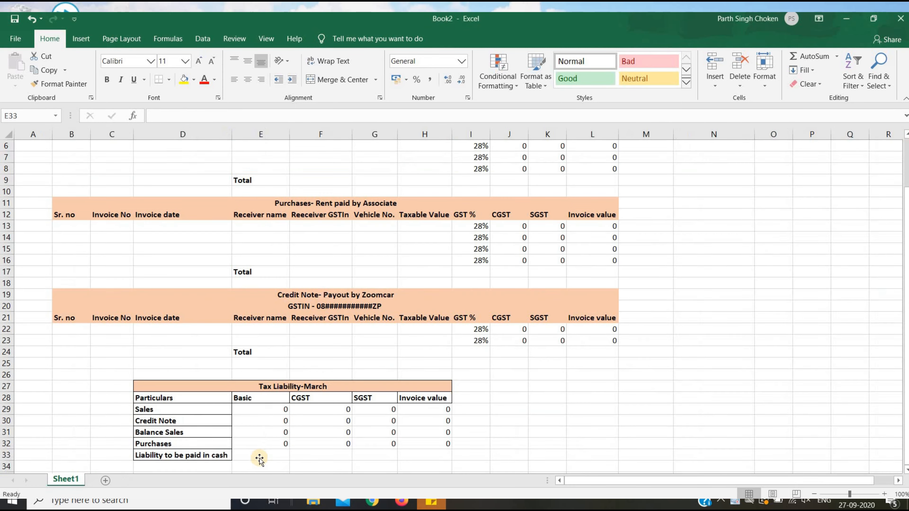
key(Right)
text(=)
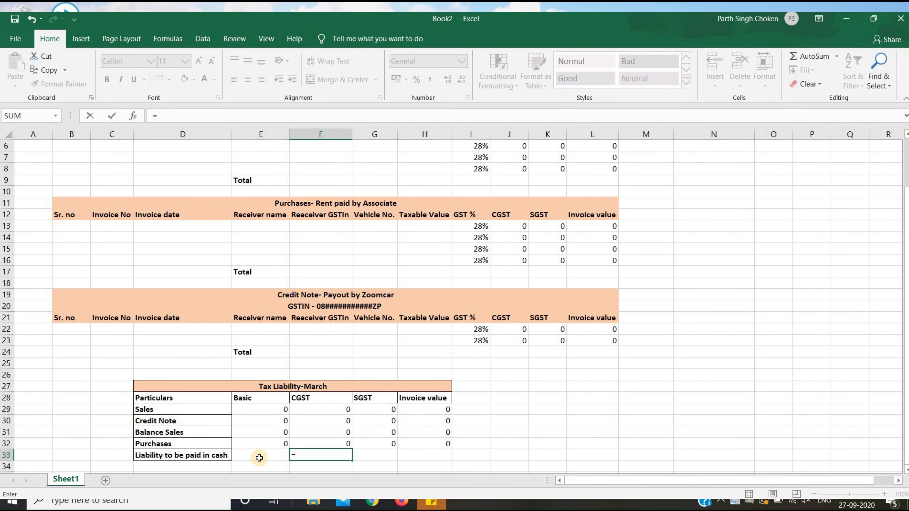
key(alt+Tab)
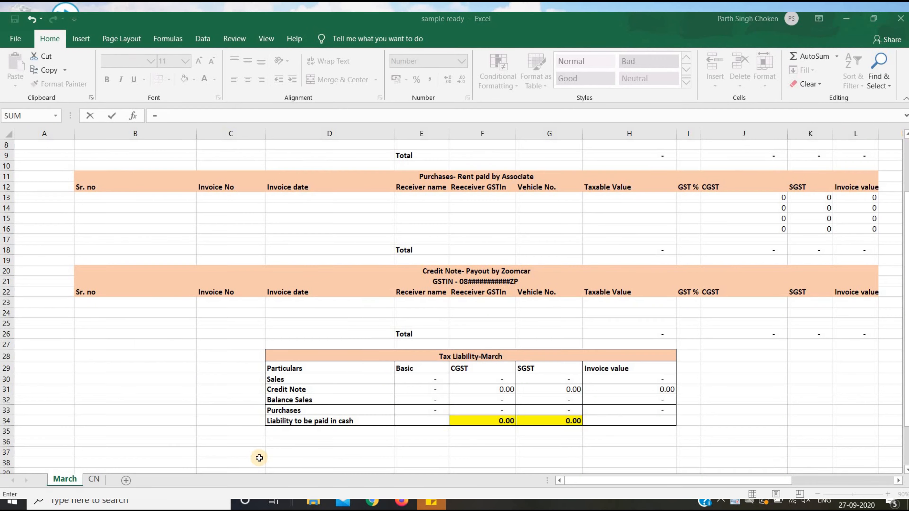
key(alt+Tab)
key(Up)
key(Up)
text(-)
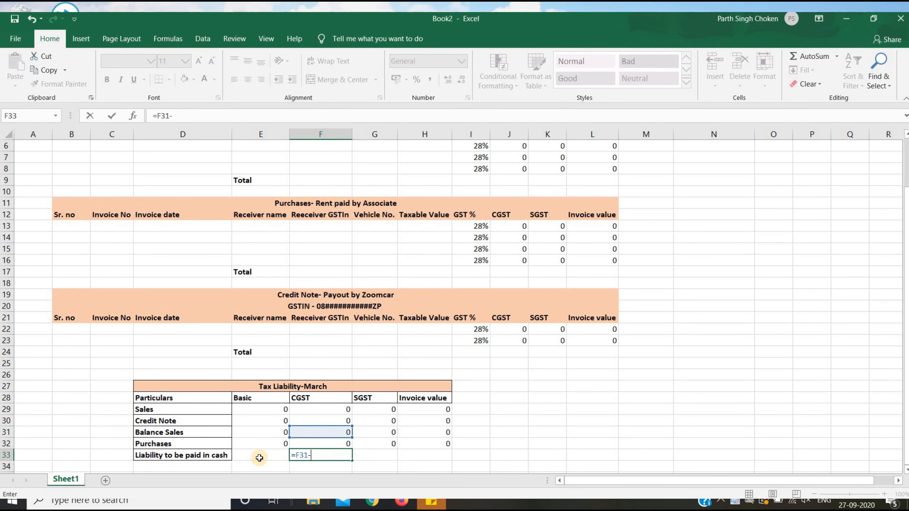
key(Up)
key(Return)
key(Up)
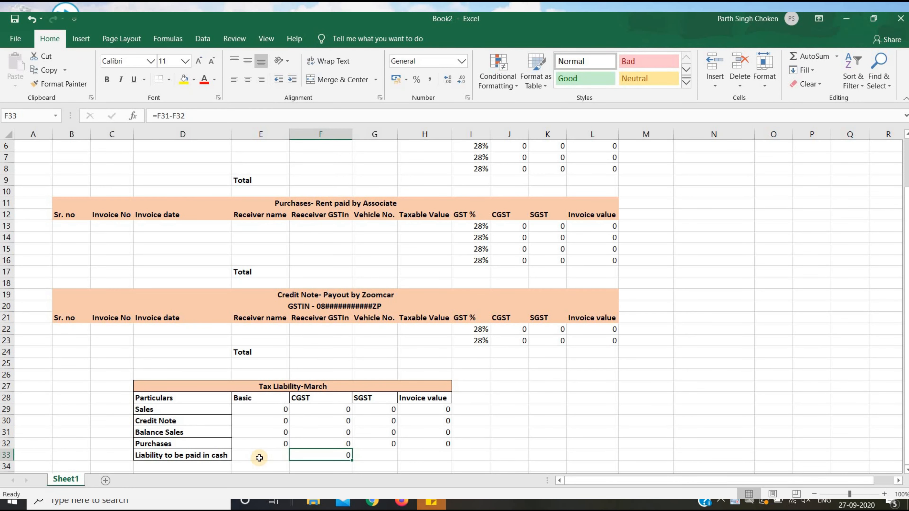
key(alt+Tab)
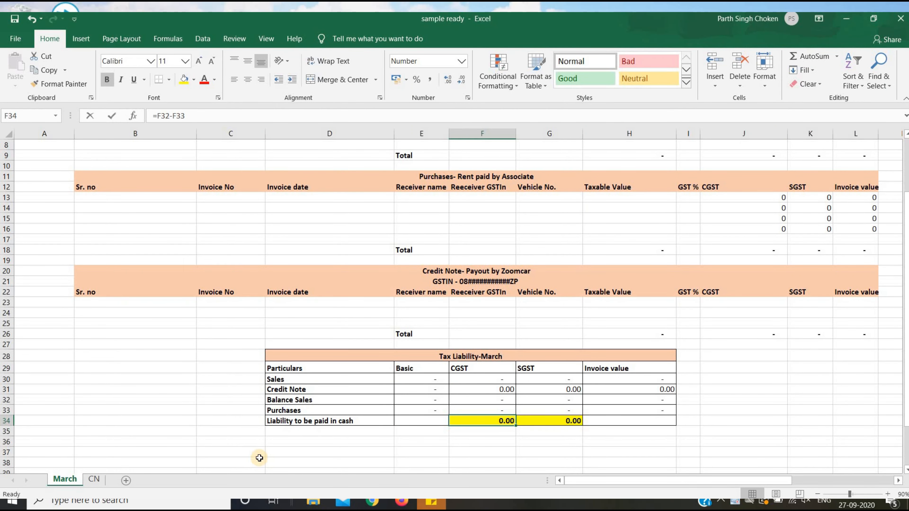
key(alt+Tab)
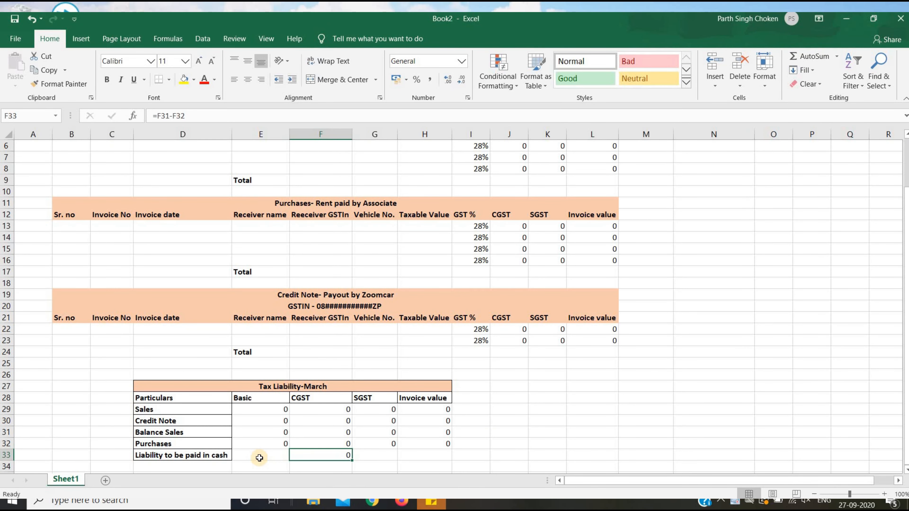
Set the SGST cash liability cell to =G31-G32, matching the sample workbook.
key(Right)
key(alt+Tab)
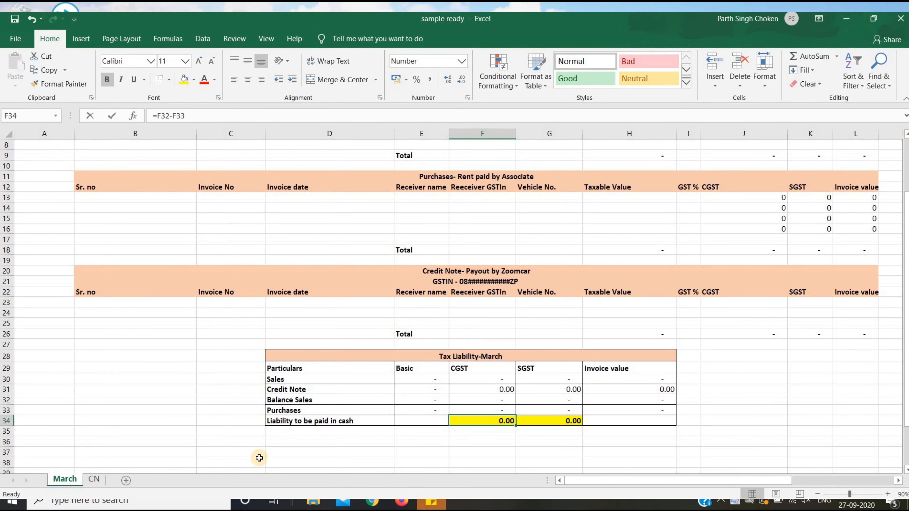
key(Right)
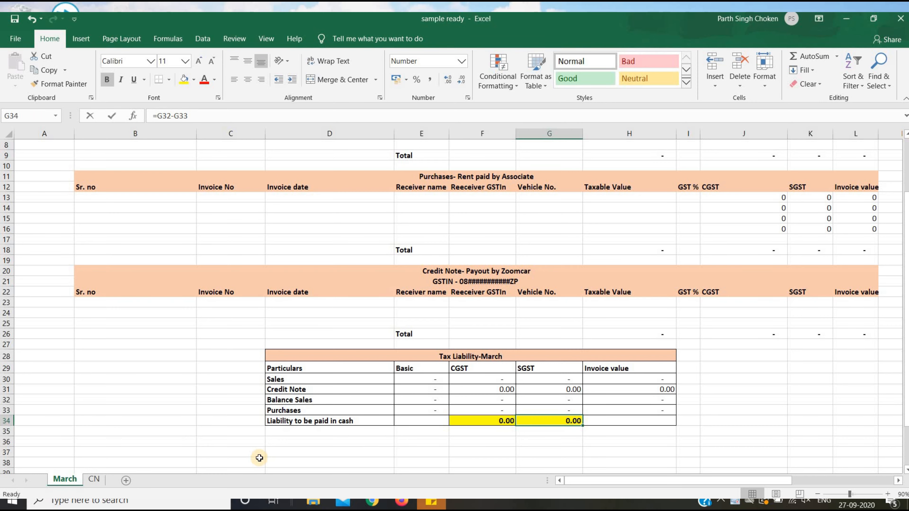
key(alt+Tab)
text(=)
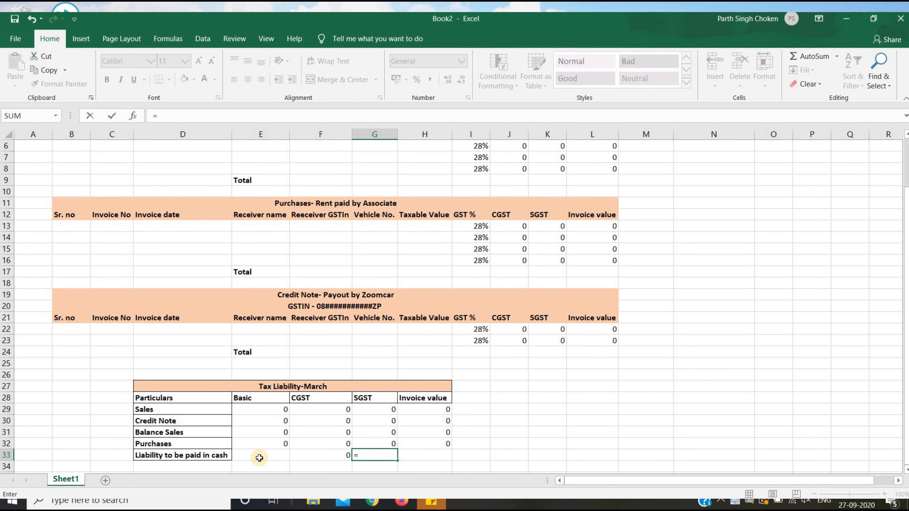
key(Up)
key(Up)
text(-)
key(Up)
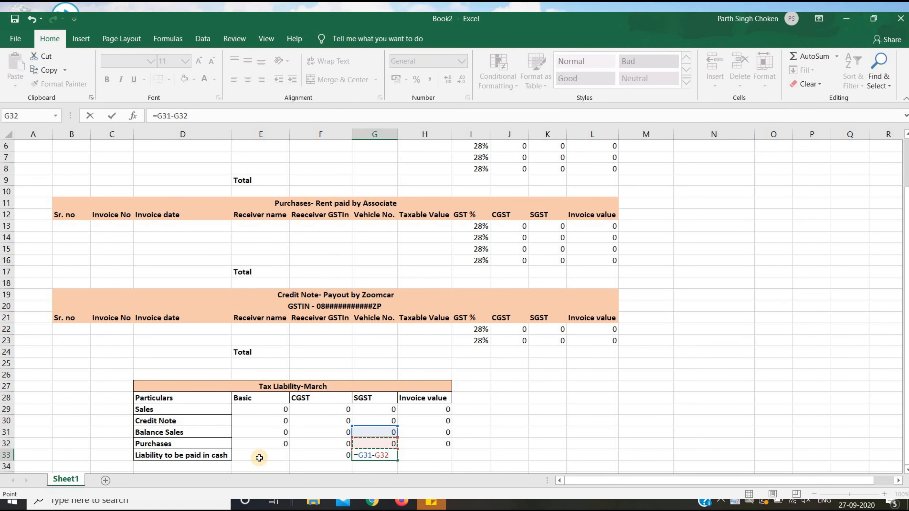
key(Return)
key(alt+Tab)
key(Right)
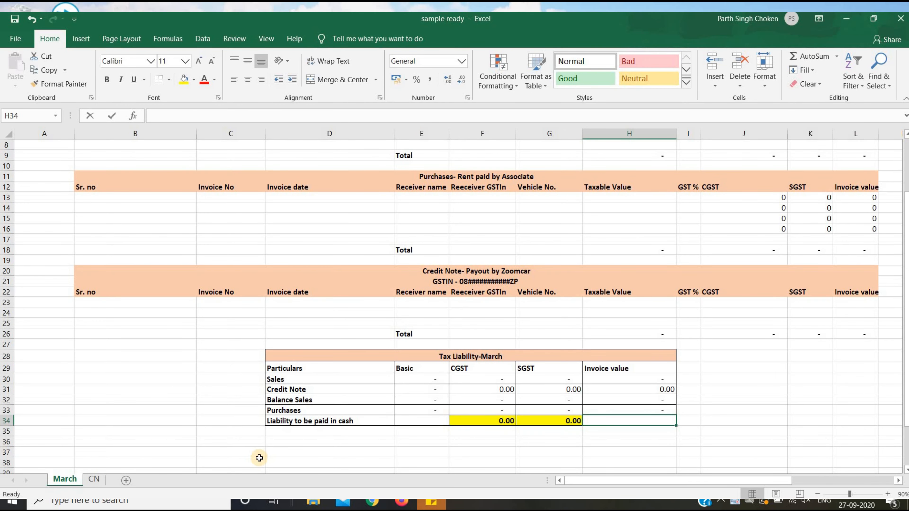
key(alt+Tab)
key(Up)
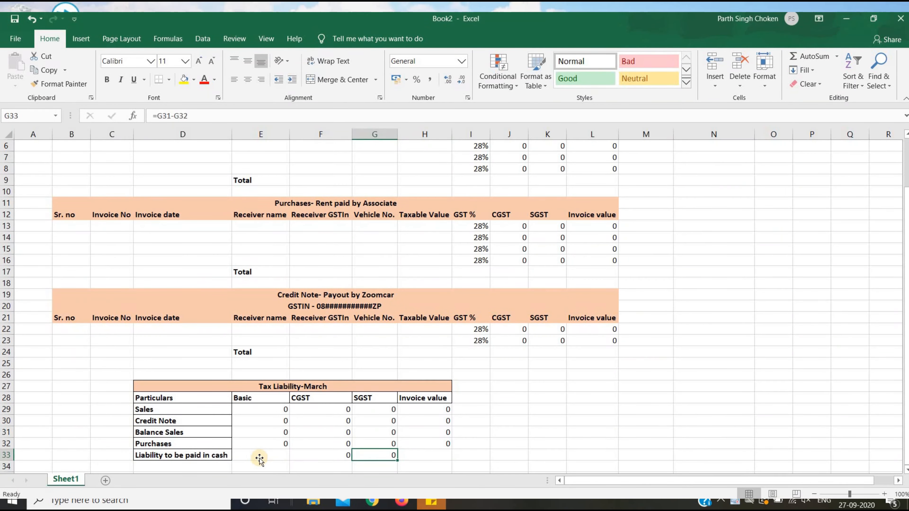
click(259, 458)
key(Up)
key(Up)
key(Up)
key(Up)
key(Up)
Apply All Borders to the Tax Liability-March range D28:H33, then return to the sample ready workbook.
key(Left)
key(shift+Down)
key(shift+Down)
key(shift+Down)
key(shift+Down)
key(shift+Down)
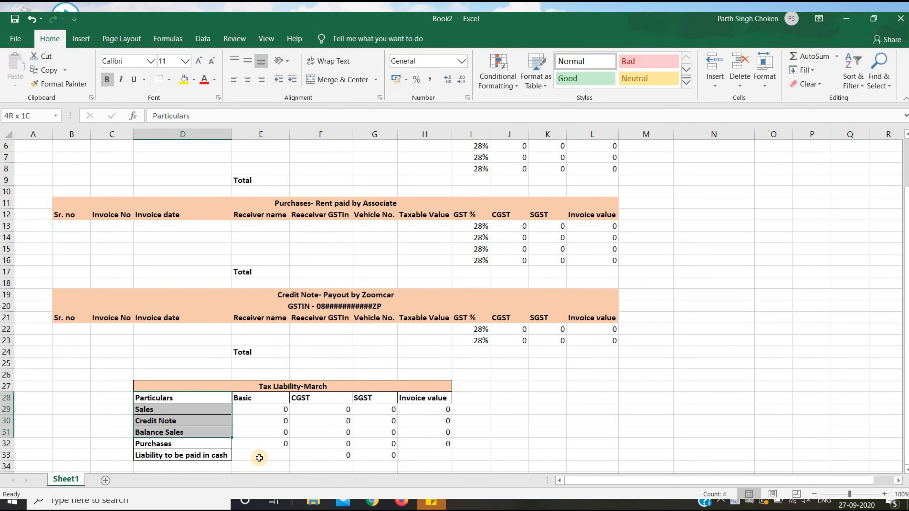
key(shift+Right)
key(shift+Right)
key(shift+Right)
key(shift+Right)
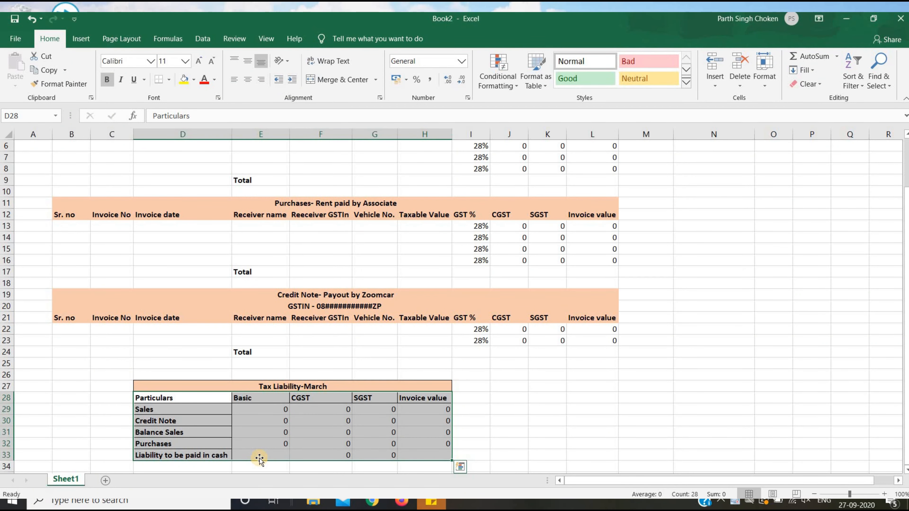
click(168, 81)
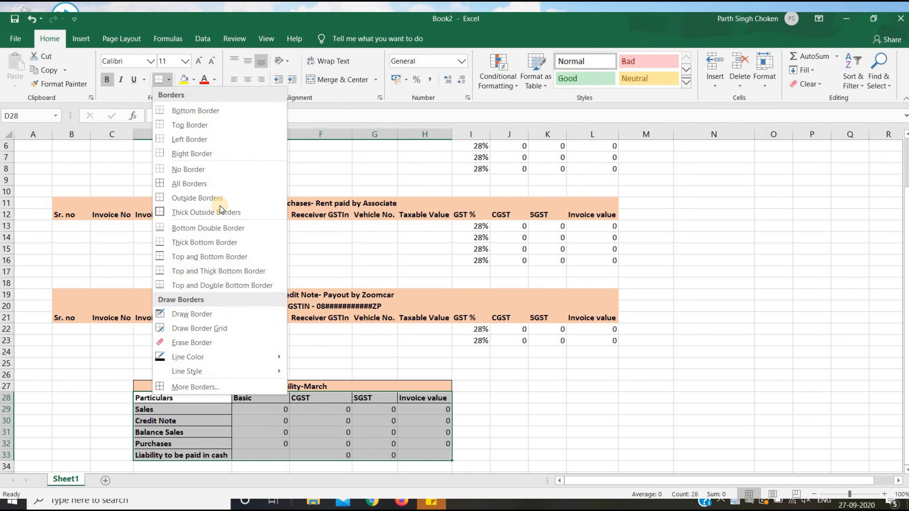
click(216, 183)
click(727, 373)
scroll(727, 373, up, 2)
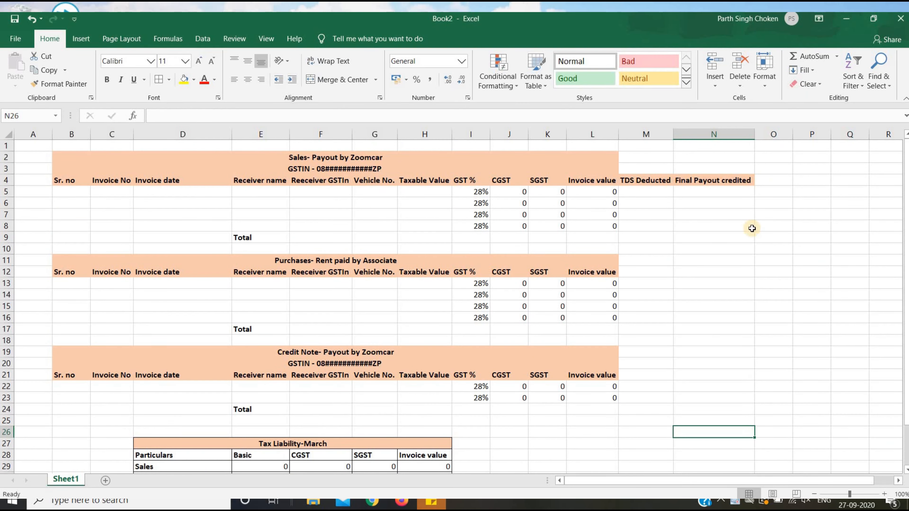
key(alt+Tab)
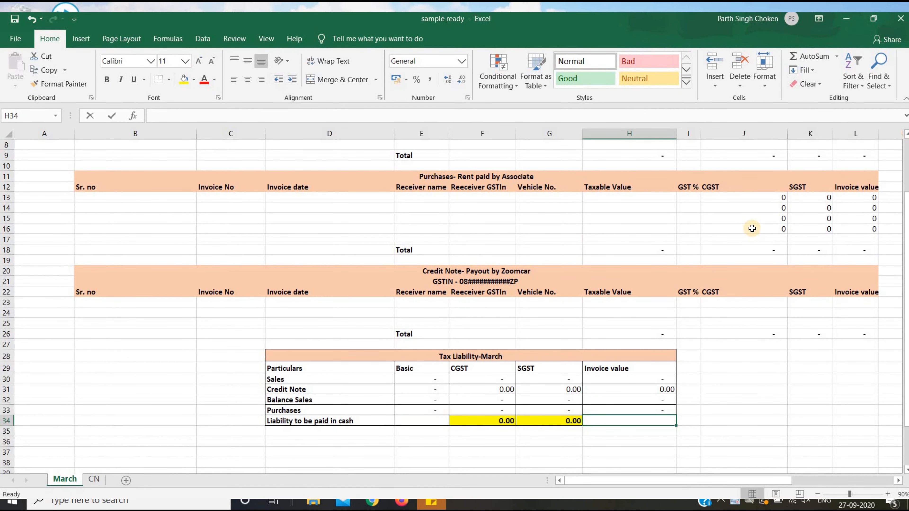
key(Up)
key(Up)
key(Up)
key(Up)
key(Up)
key(Up)
key(Up)
key(Up)
key(Up)
key(Up)
key(Up)
key(Up)
key(Up)
key(Up)
key(Up)
key(Up)
key(Up)
key(Up)
key(Up)
key(Up)
Enter March in A5 and copy it down the sales rows A5 to A8.
key(alt+Tab)
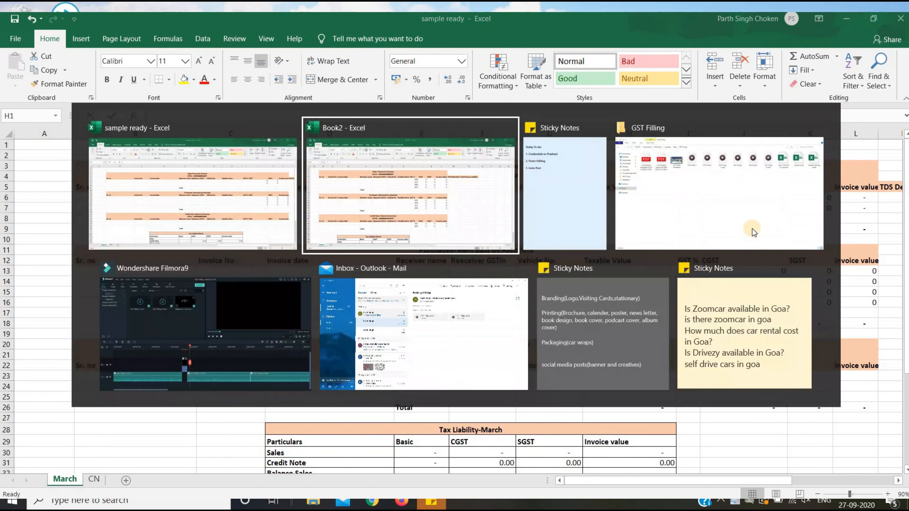
text(March)
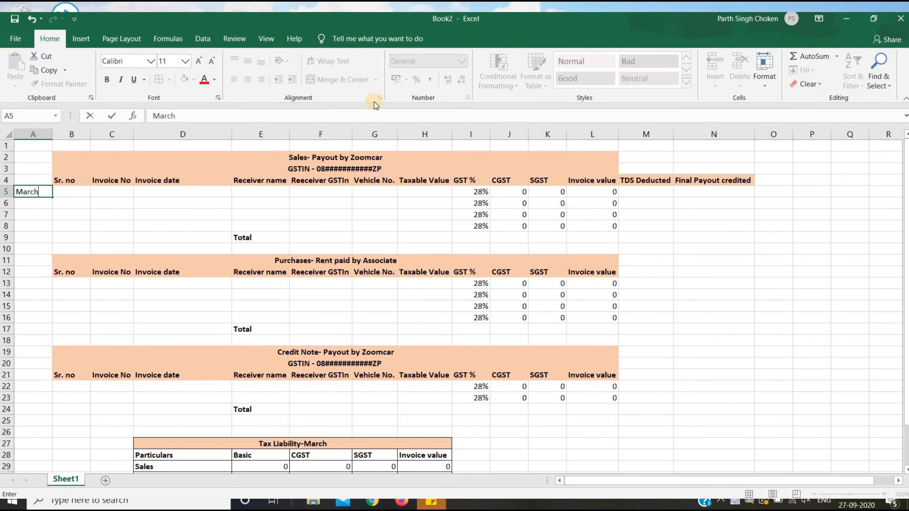
key(Return)
key(Up)
key(ctrl+c)
key(Down)
key(Down)
key(Down)
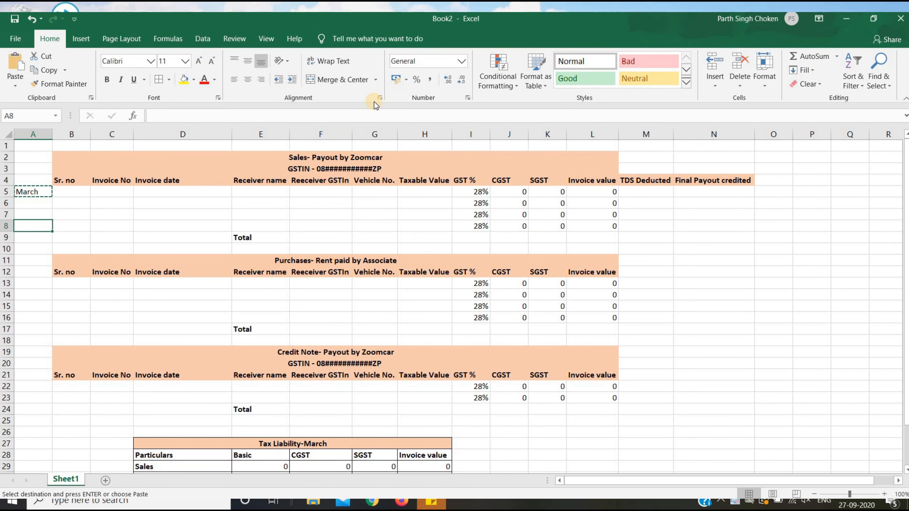
key(shift+Up)
key(shift+Up)
key(shift+Up)
key(Return)
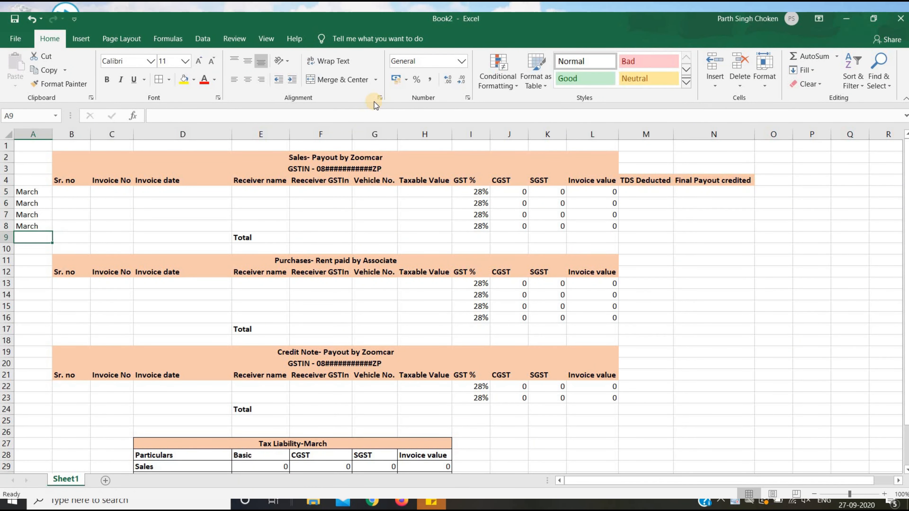
Paste March into the purchases rows A13 to A16.
key(Down)
key(Down)
key(Down)
key(Down)
key(Down)
key(Up)
key(Up)
key(Up)
key(Up)
key(Up)
key(ctrl+c)
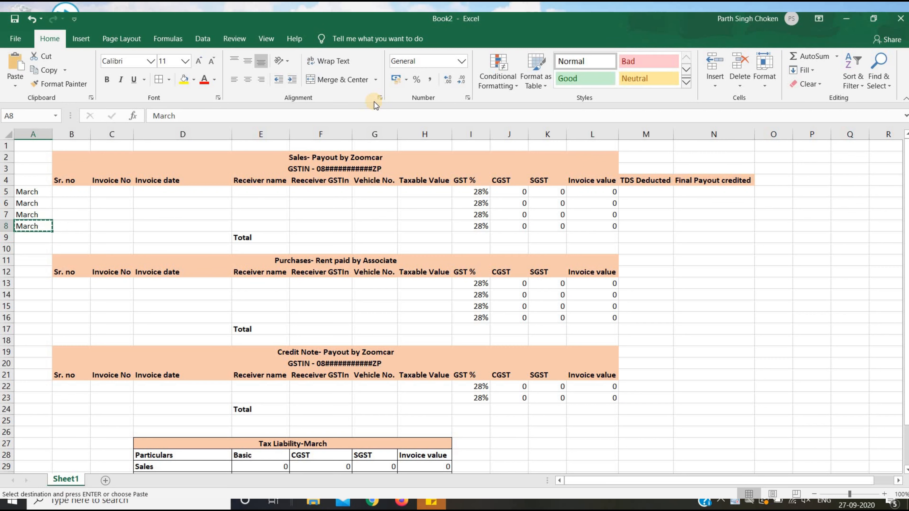
key(Down)
key(Down)
key(Down)
key(Down)
key(Down)
key(ctrl+v)
key(shift+Down)
key(shift+Down)
key(shift+Down)
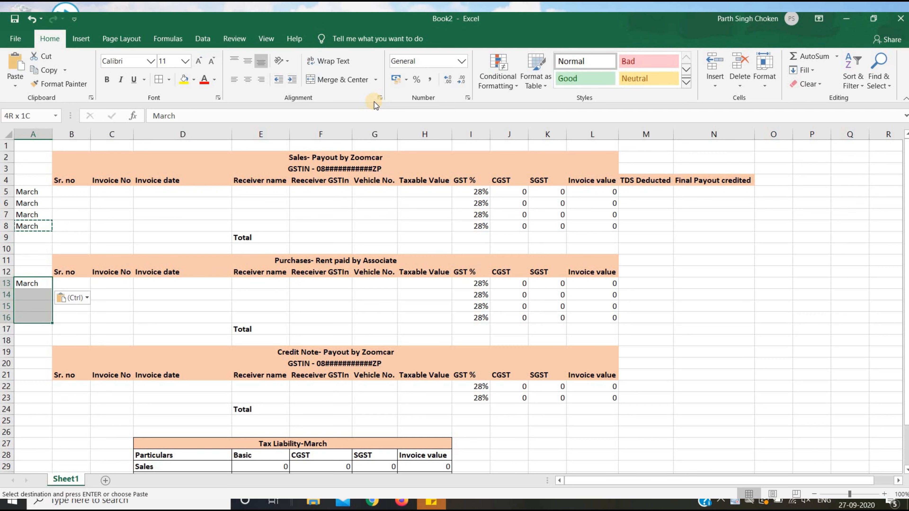
key(Return)
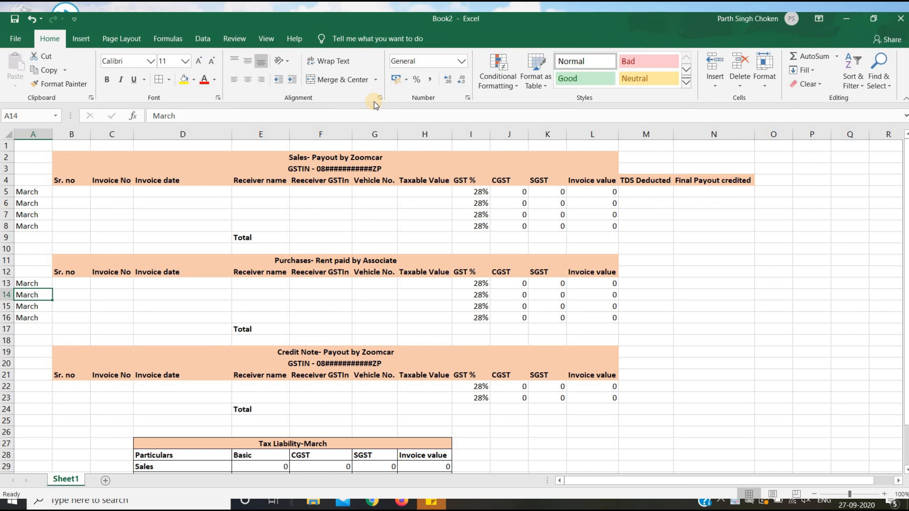
Correct the credit note month 'Marxh' in A22 to March and paste it into A23.
key(Down)
key(Down)
key(Down)
key(Down)
key(Down)
key(Down)
key(Down)
key(Down)
text(Marx)
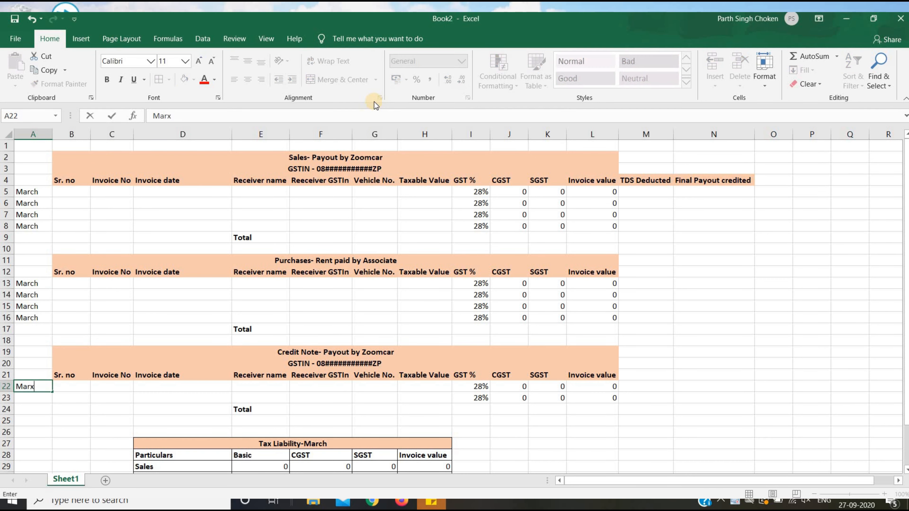
text(h)
key(Return)
key(Up)
key(F2)
key(BackSpace)
key(BackSpace)
text(ch)
key(Return)
key(Up)
key(ctrl+c)
key(shift+Down)
key(ctrl+v)
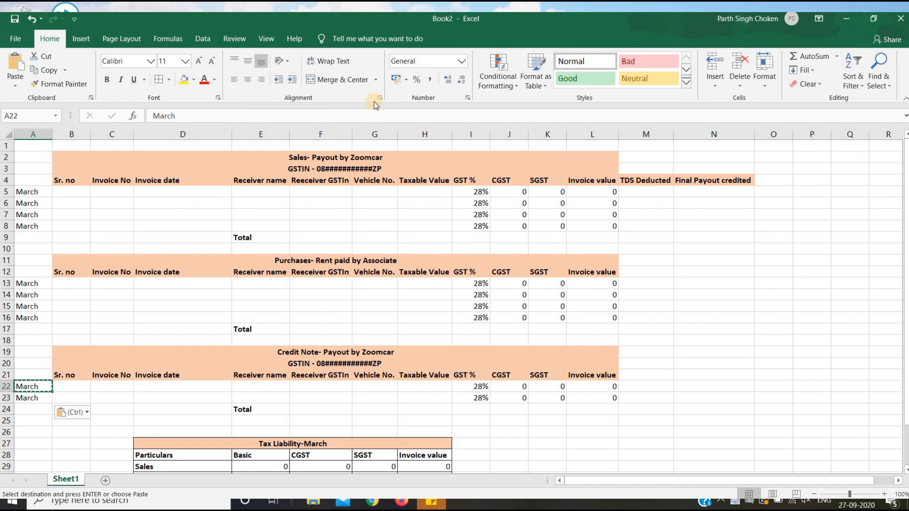
key(Right)
key(ctrl+Up)
key(ctrl+Up)
key(ctrl+Up)
Number the Sales and Purchases rows 1 to 4 under Sr. no.
key(Down)
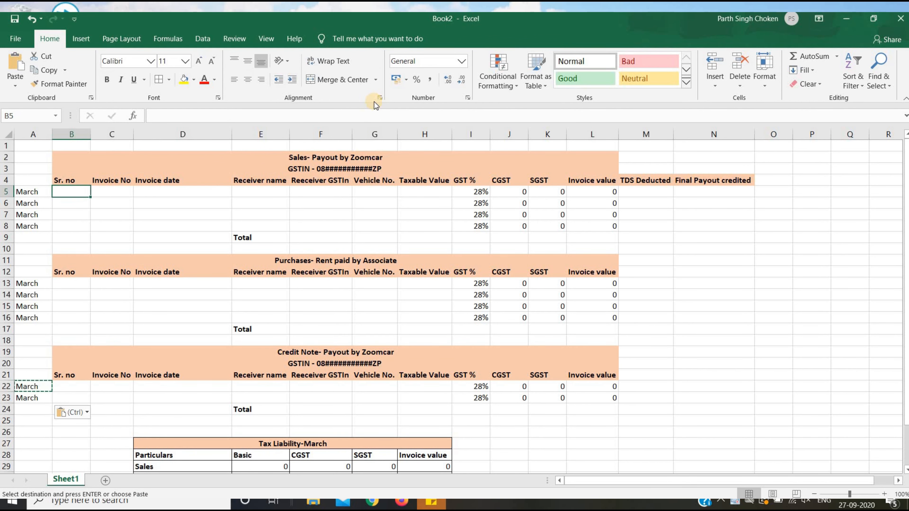
text(1)
key(Return)
text(1)
key(Return)
text(3)
key(Return)
text(4)
key(Return)
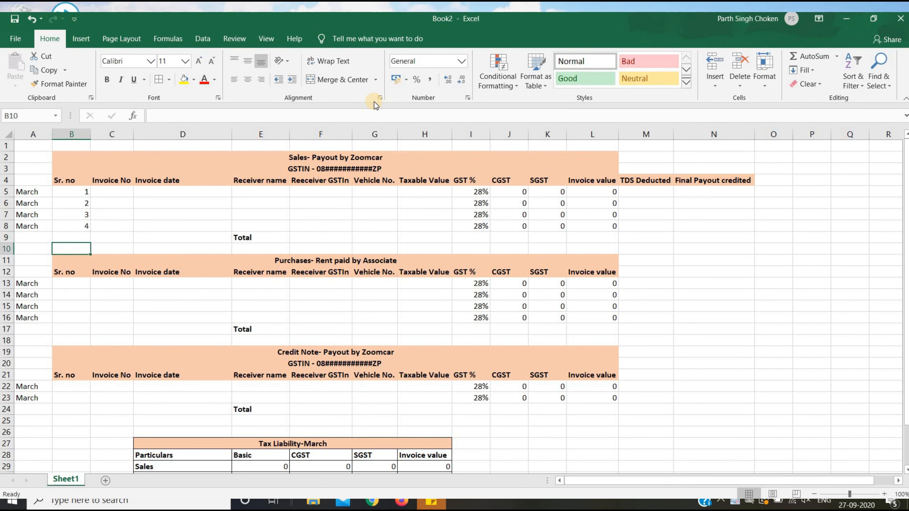
key(Down)
key(Down)
key(Down)
key(Down)
Number the Credit Note rows 1 and 2, clearing the extra 3.
text(1)
key(Return)
text(2)
key(Return)
text(3)
key(Return)
text(4)
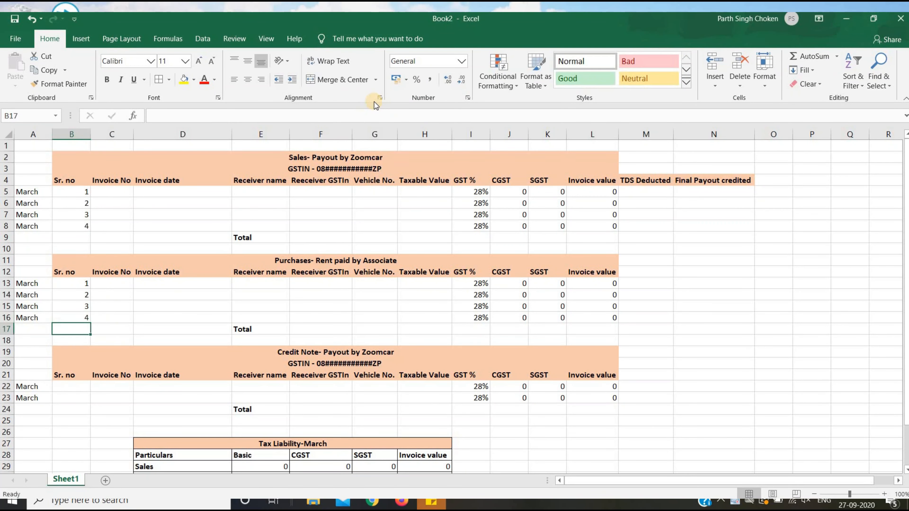
key(Return)
key(Down)
key(Down)
key(Down)
key(Down)
key(Down)
text(1)
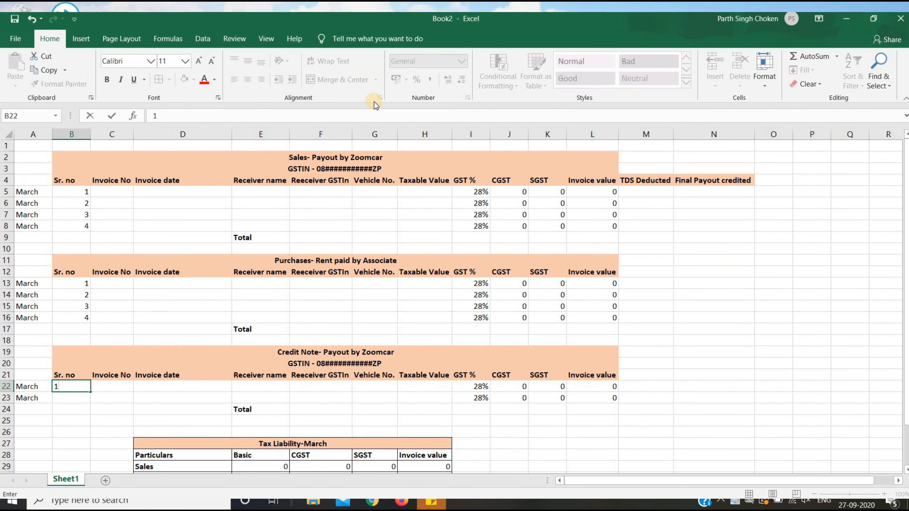
key(Return)
text(2)
key(Return)
text(3)
key(Return)
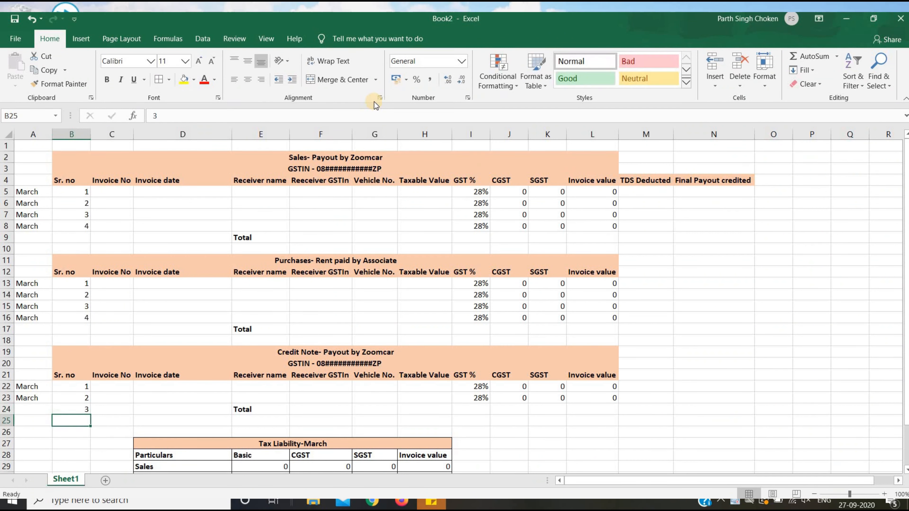
key(Up)
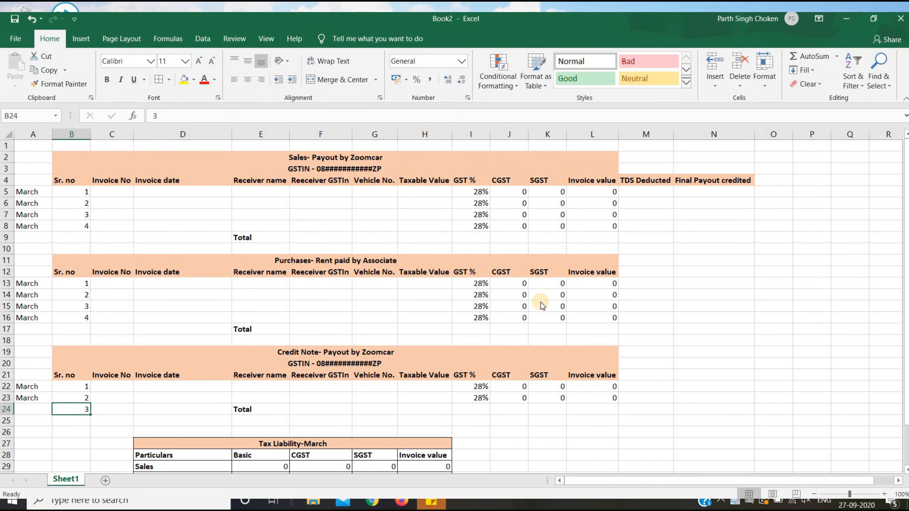
key(Delete)
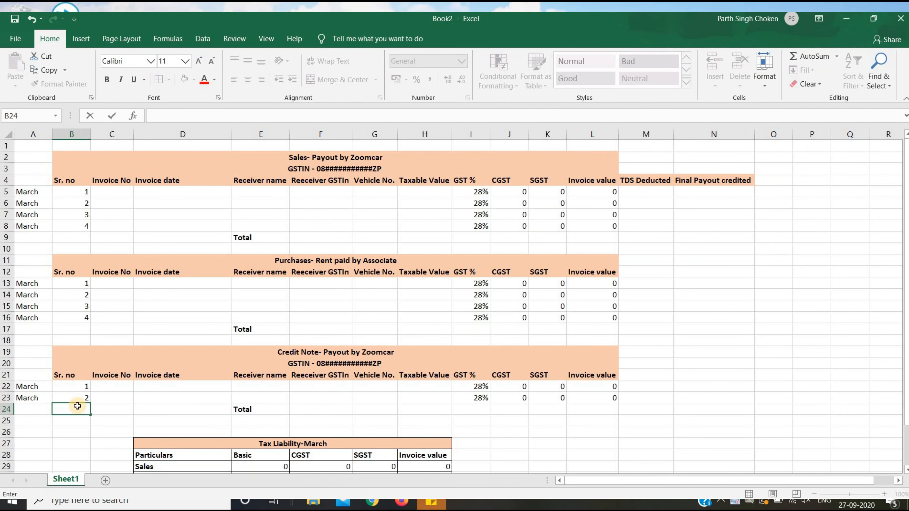
key(Up)
key(Up)
key(Up)
key(Up)
key(Up)
key(Up)
key(Up)
key(Up)
key(Up)
key(Up)
key(Up)
key(Up)
key(Up)
key(Up)
key(Up)
key(Up)
key(Up)
key(Up)
key(Up)
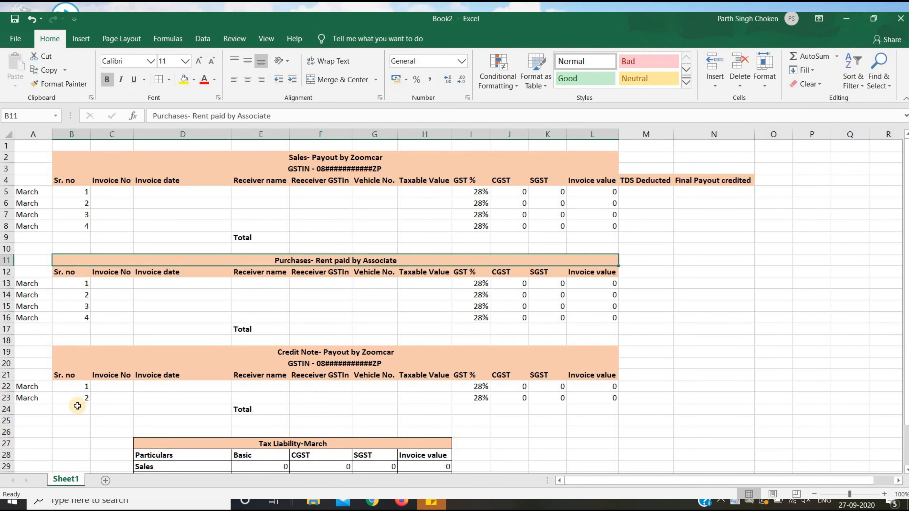
Fill 'sample' into all four Sales Invoice No cells.
key(Right)
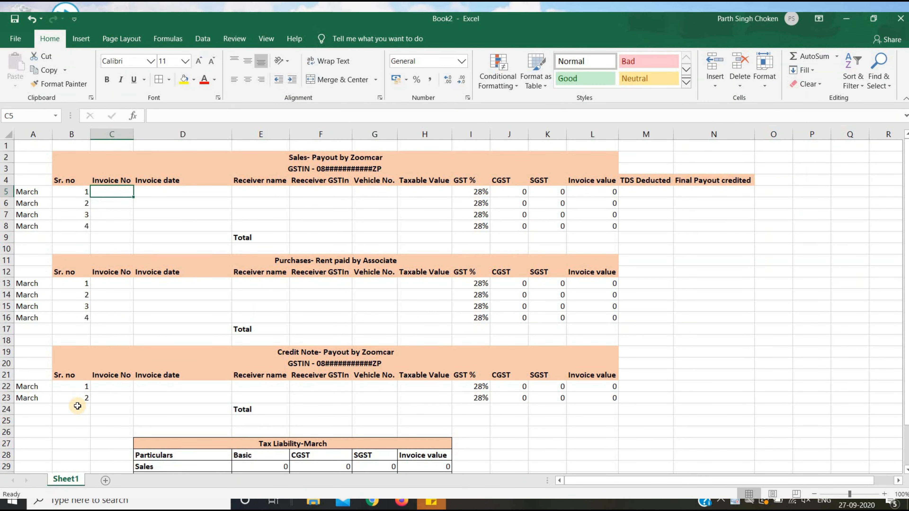
text(sample)
key(Return)
key(Up)
key(shift+Down)
key(shift+Down)
key(shift+Down)
key(ctrl+d)
key(Down)
key(Down)
key(Down)
key(Down)
key(Down)
key(Down)
key(Down)
key(Down)
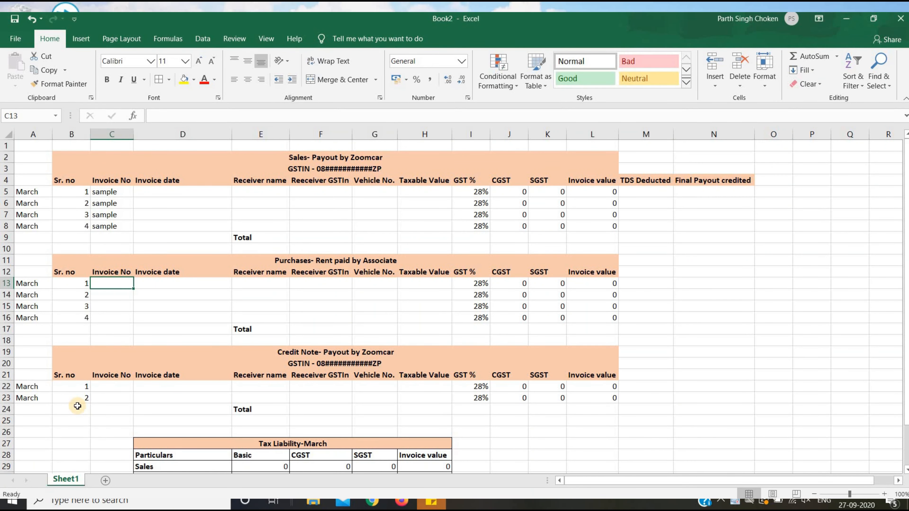
Fill 'sample' into the Purchases and Credit Note Invoice No cells.
text(sample)
key(Return)
key(Up)
key(shift+Down)
key(shift+Down)
key(shift+Down)
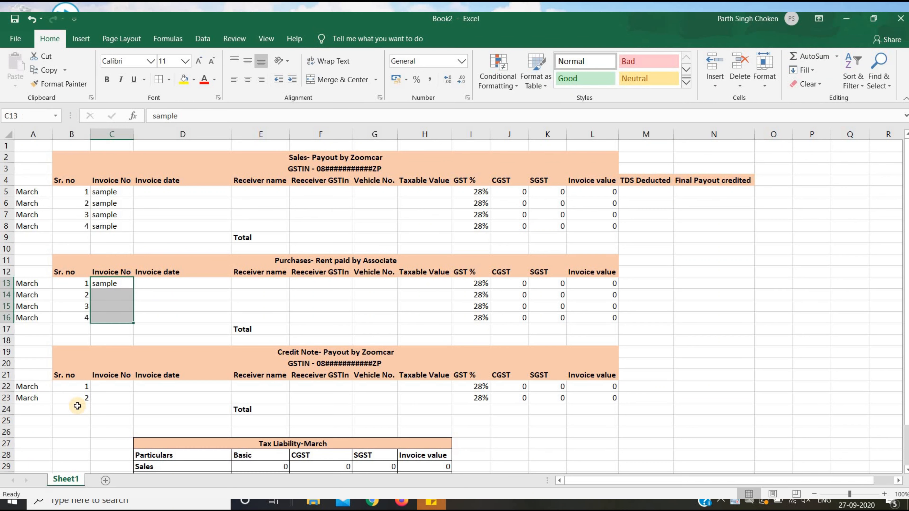
key(ctrl+d)
key(Down)
key(Down)
key(Down)
key(Down)
key(Down)
key(Down)
key(Down)
key(Down)
key(Down)
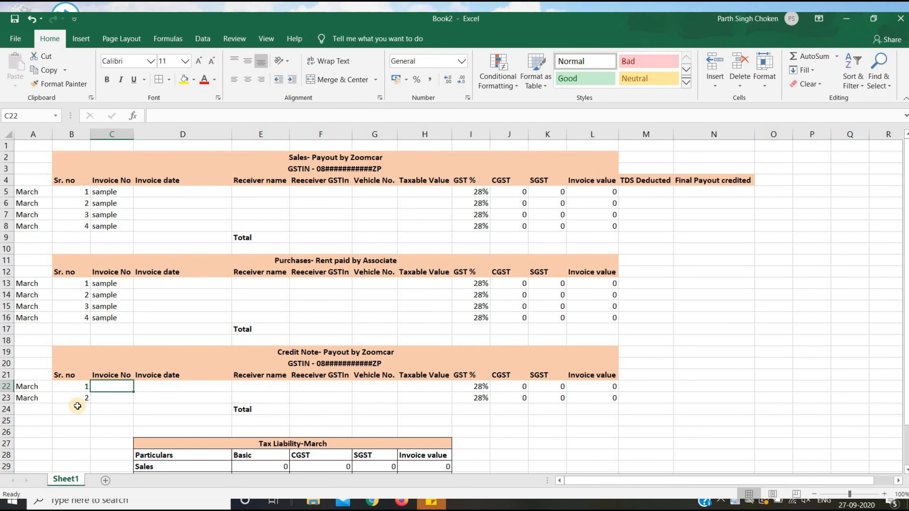
text(sample)
key(Return)
key(Up)
key(shift+Down)
key(ctrl+d)
key(shift+Up)
key(Up)
key(Up)
key(Up)
key(Up)
key(Up)
key(Up)
key(Up)
key(Up)
key(Up)
key(Up)
key(Up)
key(Up)
key(Up)
key(Up)
key(Up)
key(Up)
key(Up)
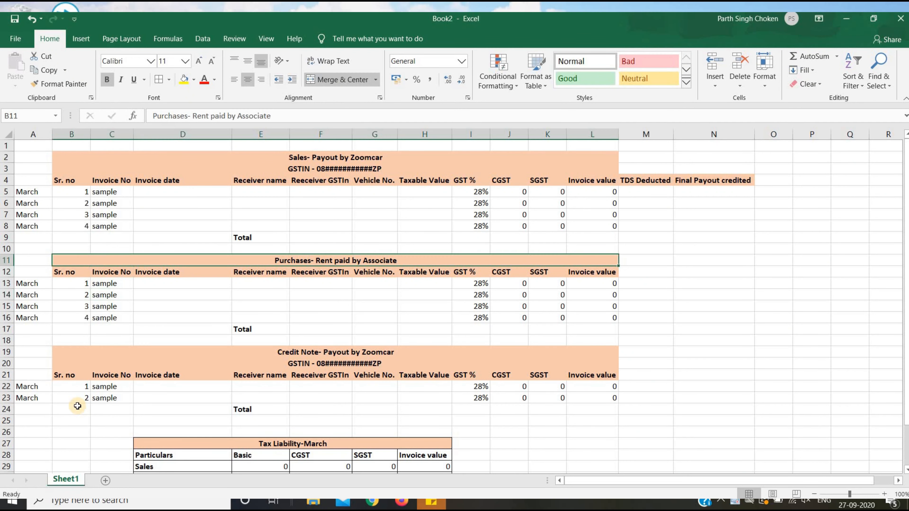
key(Right)
Enter invoice date 31-01-2020 on all four Sales rows.
text(3)
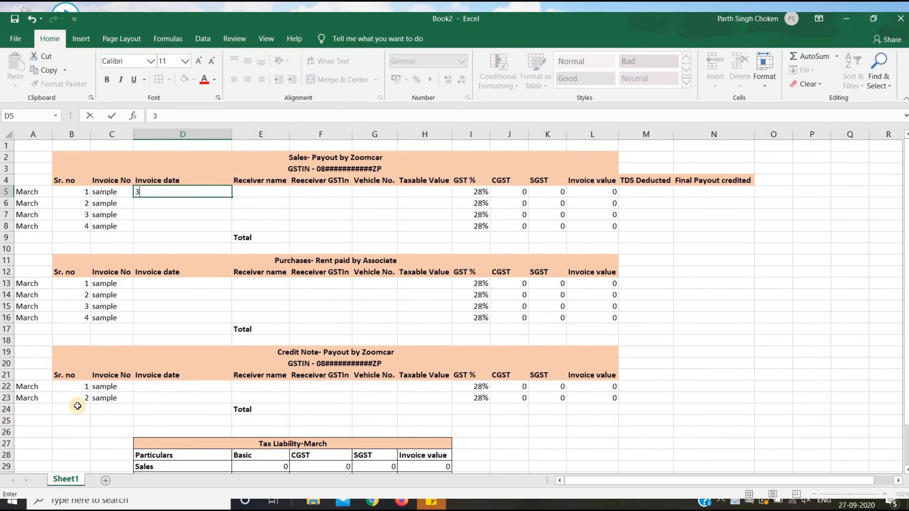
text(1-01-2020)
key(Return)
key(Up)
key(shift+Down)
key(shift+Down)
key(shift+Down)
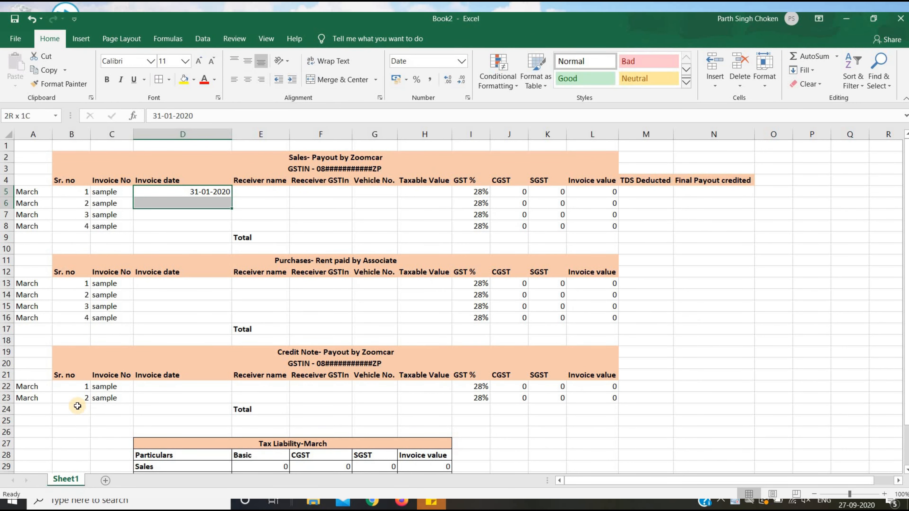
key(ctrl+d)
key(Down)
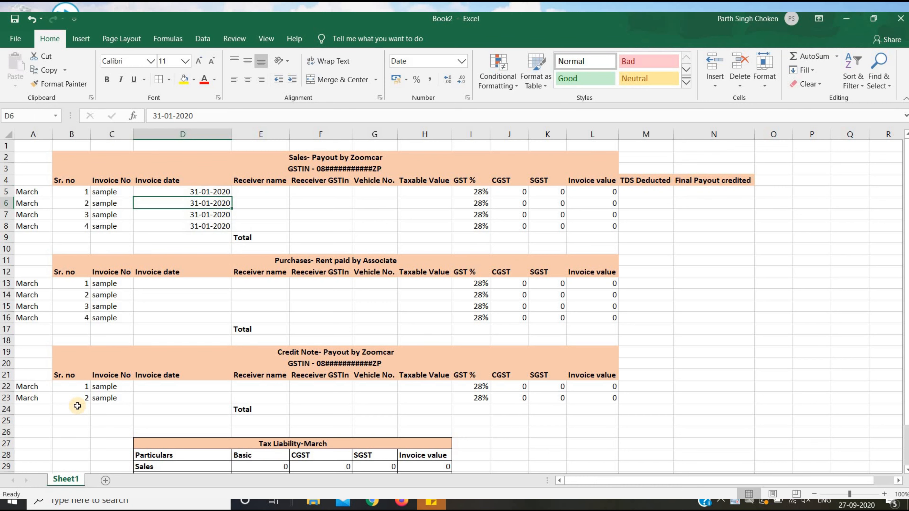
Copy 31-01-2020 into the Purchases and Credit Note invoice date cells.
key(ctrl+c)
key(Down)
key(Down)
key(Down)
key(Down)
key(Down)
key(Down)
key(Down)
key(ctrl+v)
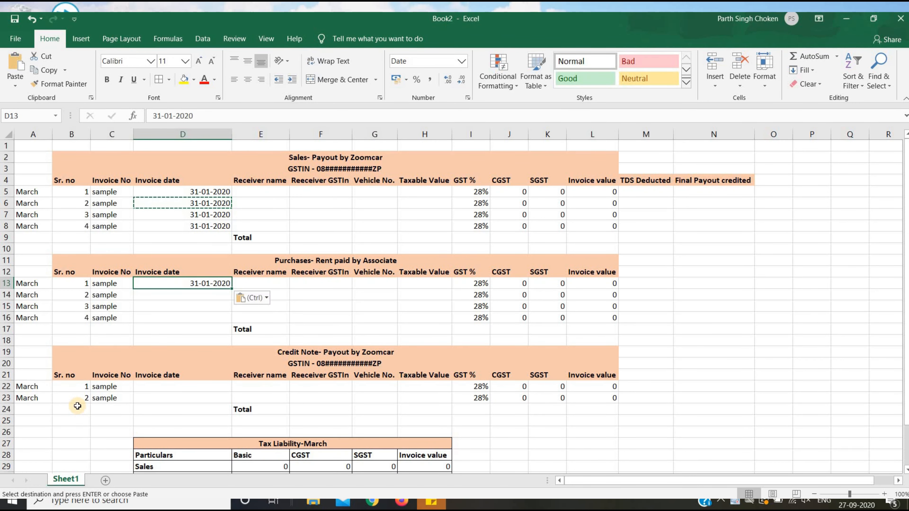
key(shift+Down)
key(shift+Down)
key(shift+Down)
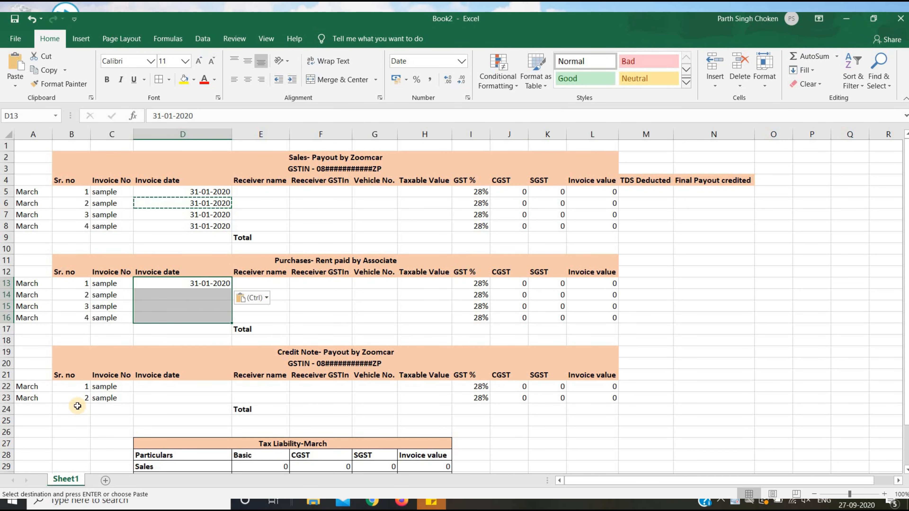
key(Return)
key(Down)
key(Down)
key(Down)
key(Down)
key(Down)
key(Down)
key(Down)
key(Down)
key(Down)
key(Up)
key(Up)
key(Up)
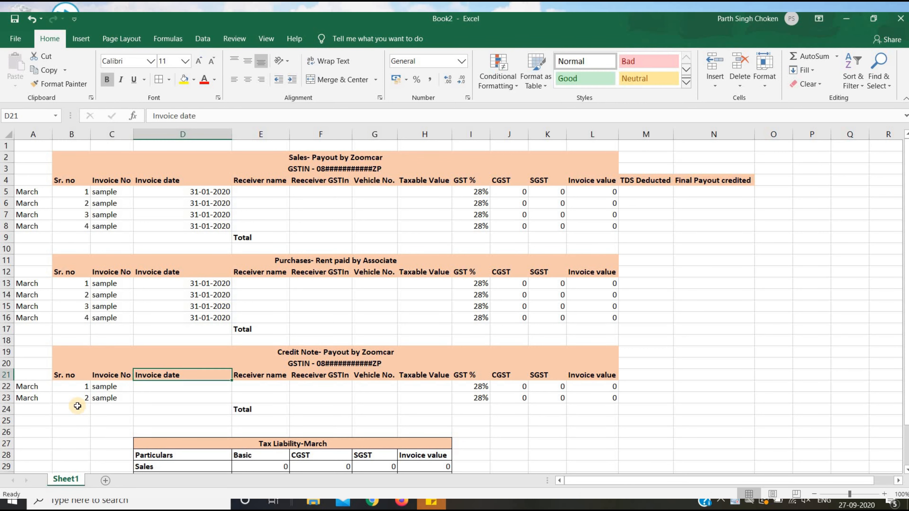
key(Up)
key(Up)
key(Up)
key(Right)
key(Right)
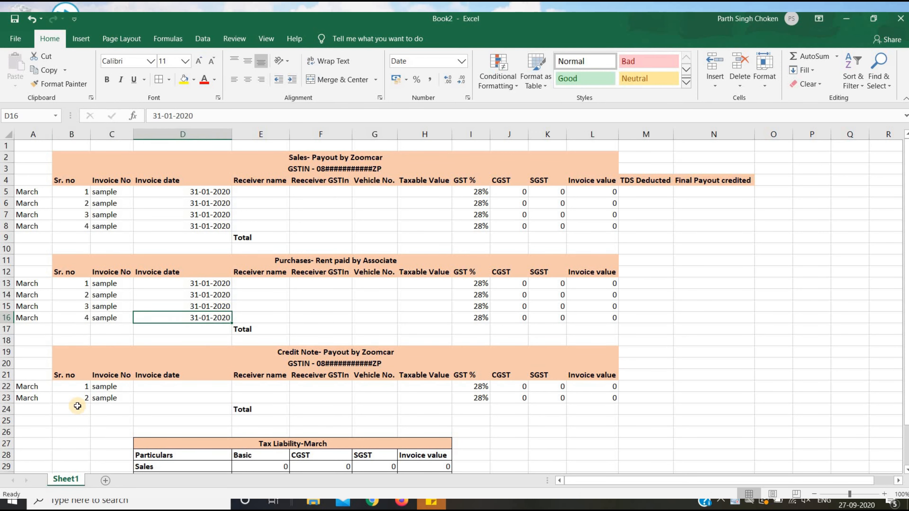
key(ctrl+c)
key(Down)
key(Down)
key(Down)
key(Down)
key(Down)
key(Down)
key(Down)
key(Down)
key(Up)
key(Up)
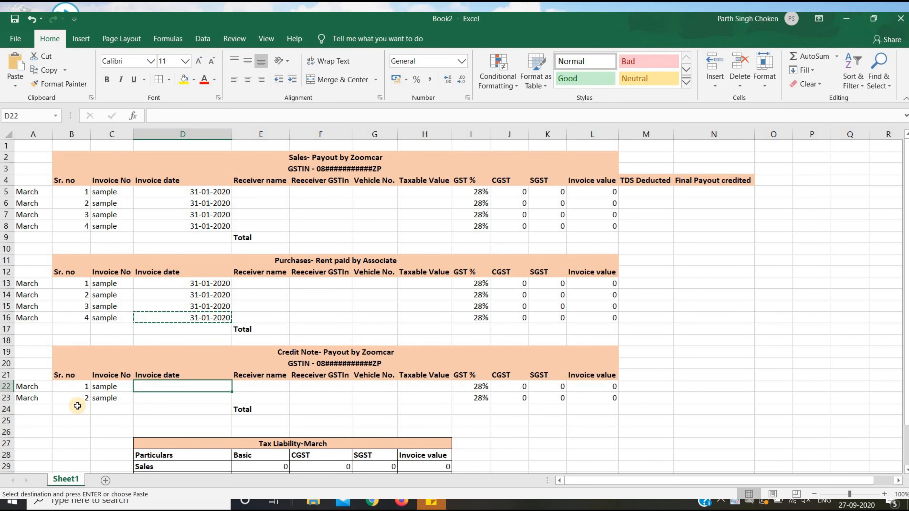
key(ctrl+v)
key(Down)
key(shift+Up)
key(ctrl+d)
key(Right)
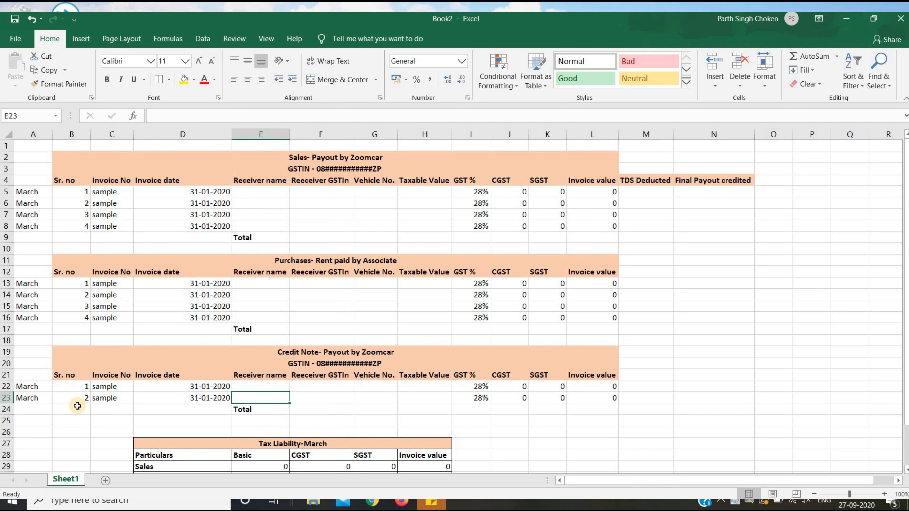
Enter receiver name Zoomcar on all four Sales rows.
key(ctrl+Up)
key(ctrl+Up)
key(ctrl+Up)
key(Up)
key(Up)
key(Up)
key(Up)
key(Up)
key(Up)
key(Up)
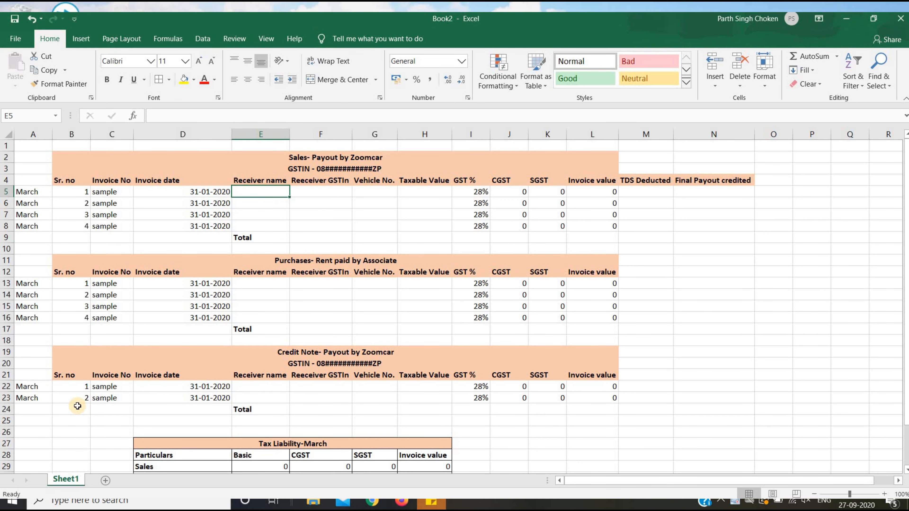
text(Zoomcar)
key(Return)
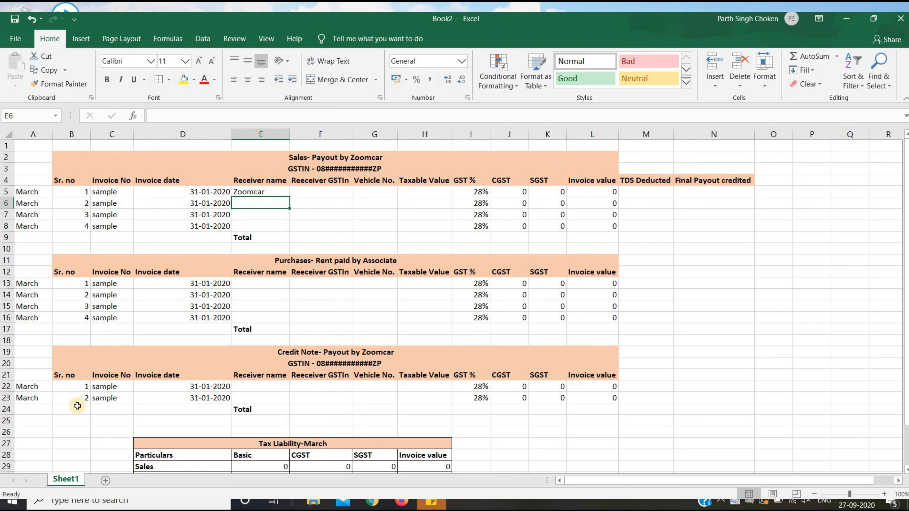
key(Up)
key(shift+Down)
key(shift+Down)
key(shift+Down)
key(shift+Down)
key(shift+Up)
key(ctrl+d)
key(Down)
key(Down)
key(Down)
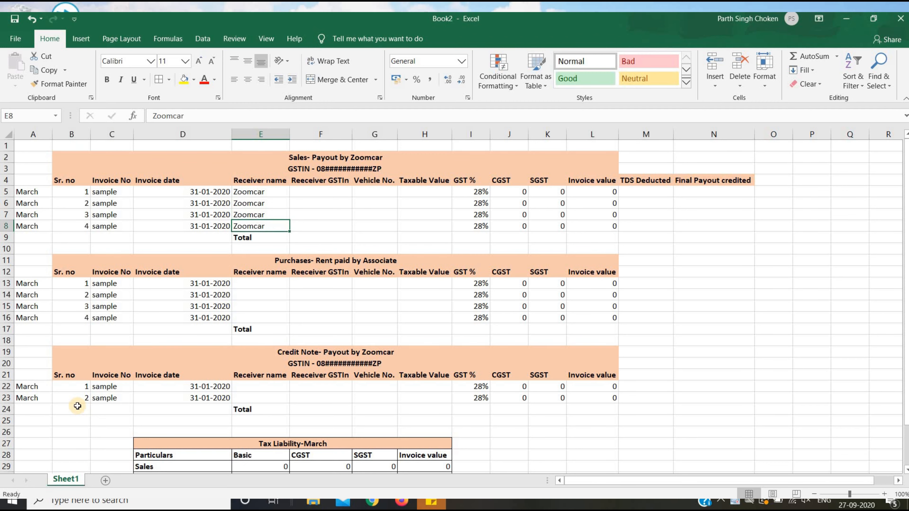
Fill Zoomcar into the Purchases and Credit Note receiver name cells.
key(Down)
key(Down)
key(Down)
key(Down)
key(Down)
text(Zoomcar)
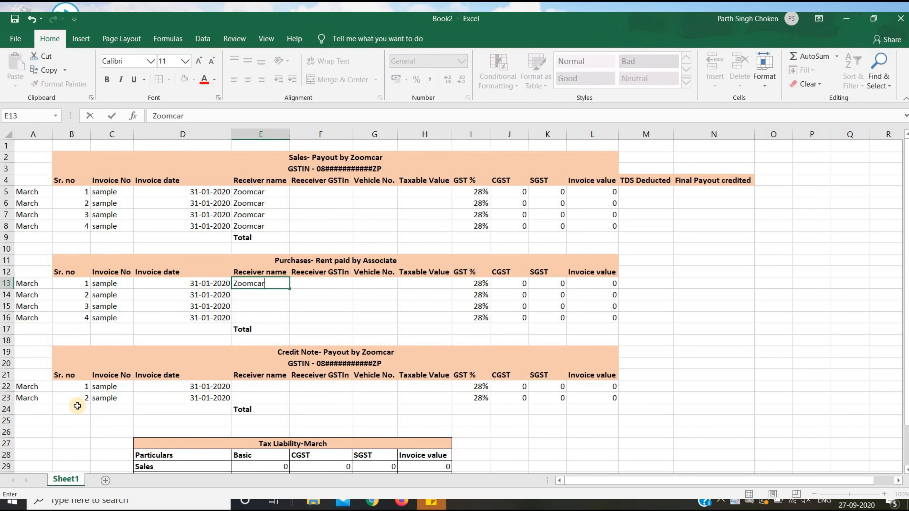
key(Return)
key(Up)
key(shift+Down)
key(shift+Down)
key(shift+Down)
key(ctrl+d)
key(Down)
key(Down)
key(Down)
key(Down)
key(Down)
key(Down)
key(Down)
key(Down)
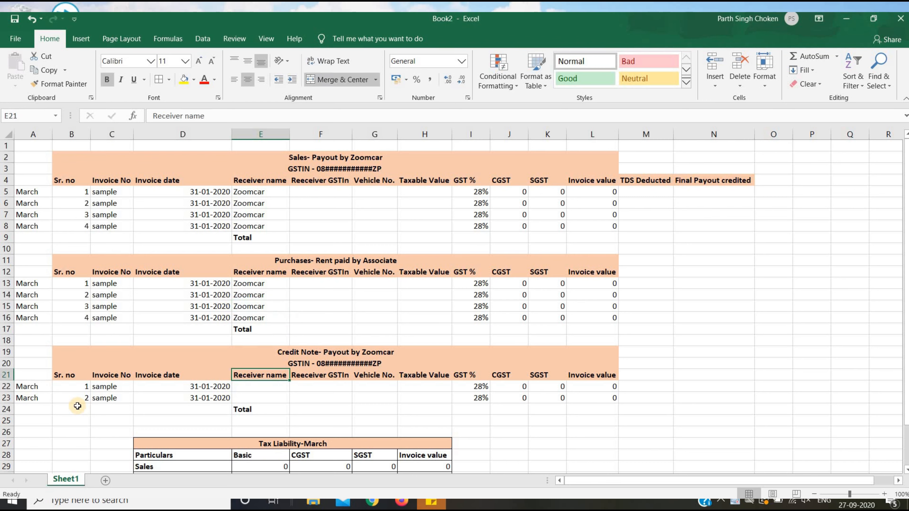
key(Down)
text(Zoomcar)
key(Return)
key(Up)
key(shift+Down)
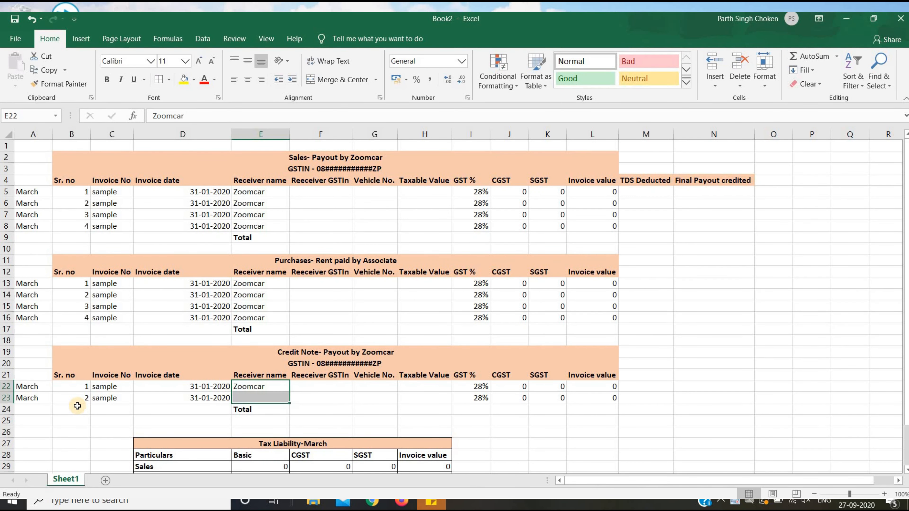
key(ctrl+d)
key(Up)
key(Up)
key(Up)
key(Up)
key(Up)
key(Up)
key(Up)
key(Up)
key(Up)
key(Up)
key(Up)
key(Up)
key(Up)
key(Up)
key(Up)
key(Right)
key(Up)
key(Up)
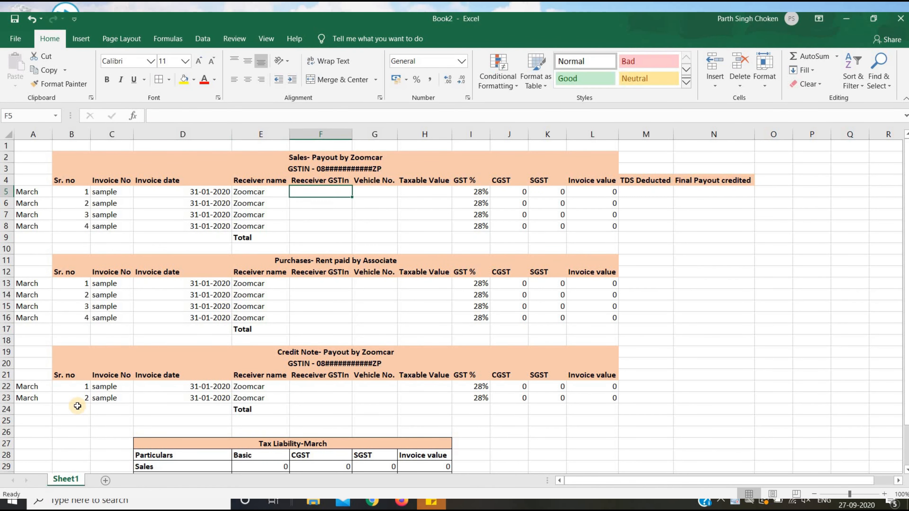
Fill 'sample' into the Receiver GSTIN cells of the Sales and Purchases rows.
text(sample)
key(Return)
key(Up)
key(shift+Down)
key(shift+Down)
key(shift+Down)
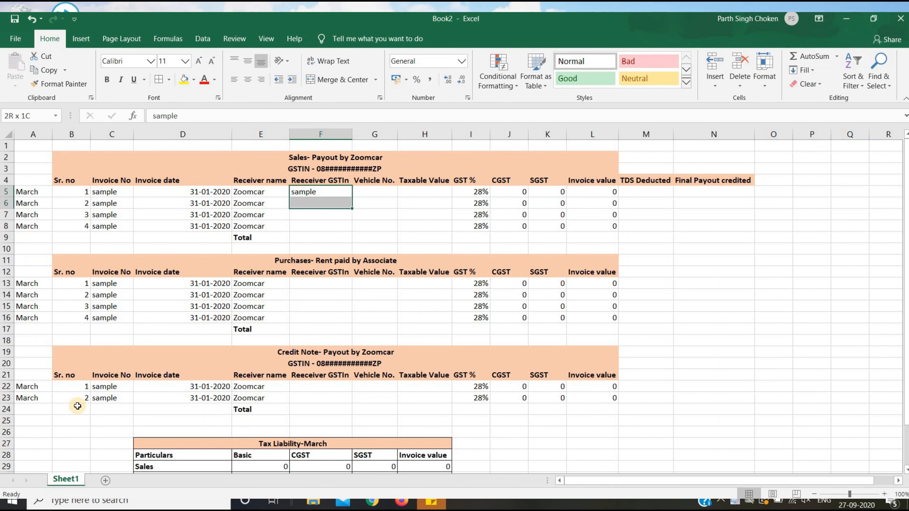
key(ctrl+d)
key(Down)
key(Down)
key(Down)
key(Down)
key(Down)
key(Down)
key(Down)
key(Down)
key(Down)
key(Up)
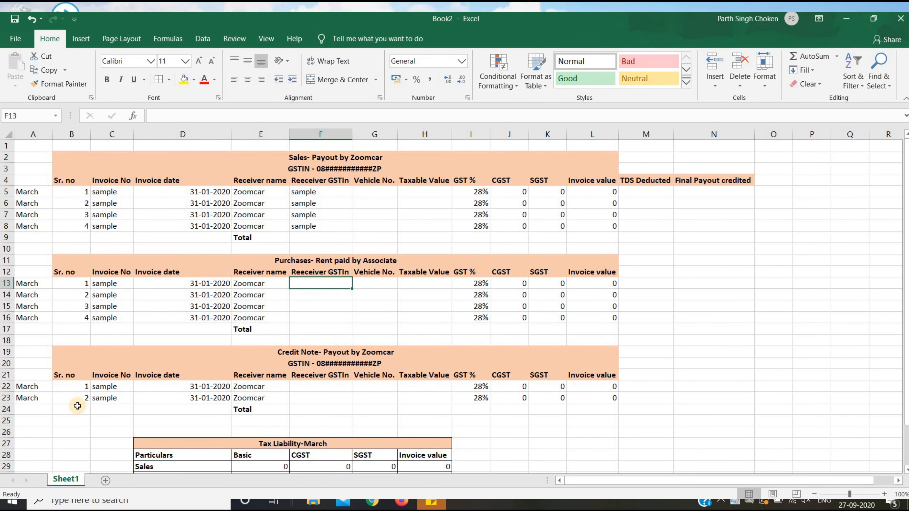
text(sample)
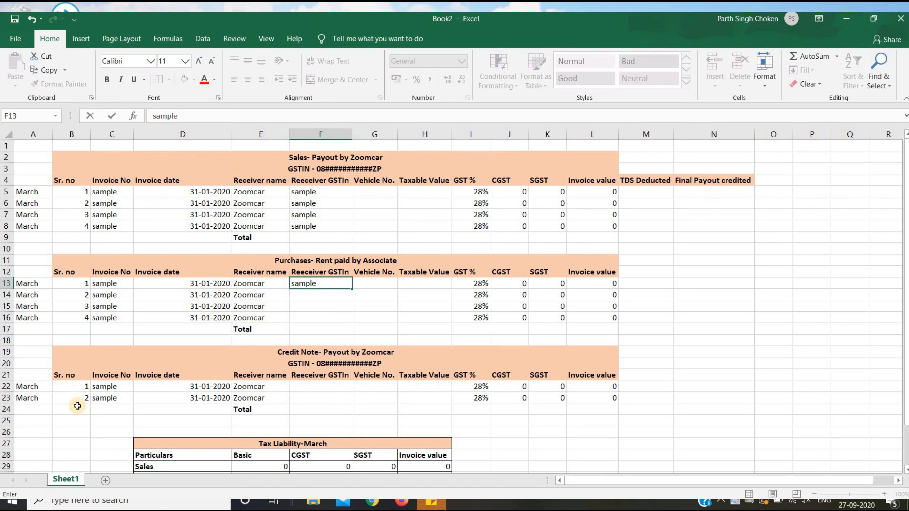
key(Return)
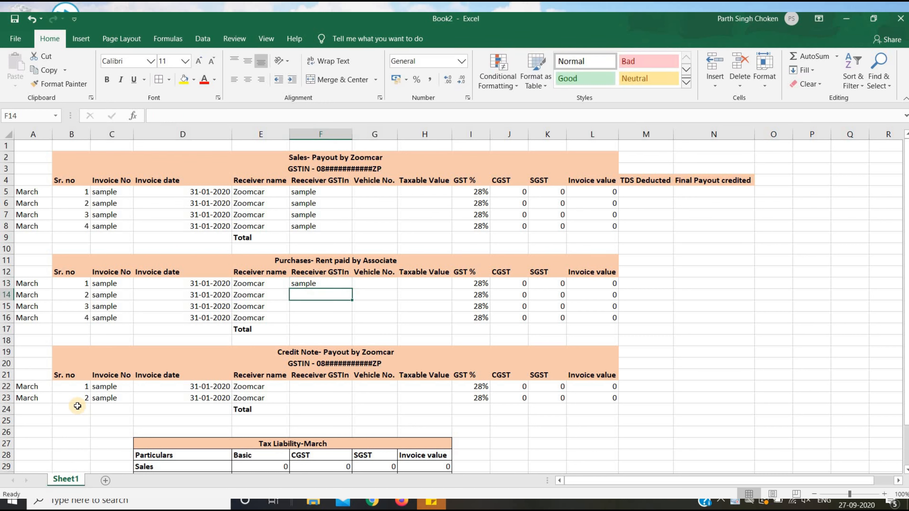
key(Down)
key(Down)
key(shift+Up)
key(shift+Up)
key(shift+Up)
key(ctrl+d)
Enter XXXX as Vehicle No. on the Sales and Purchases rows.
key(Right)
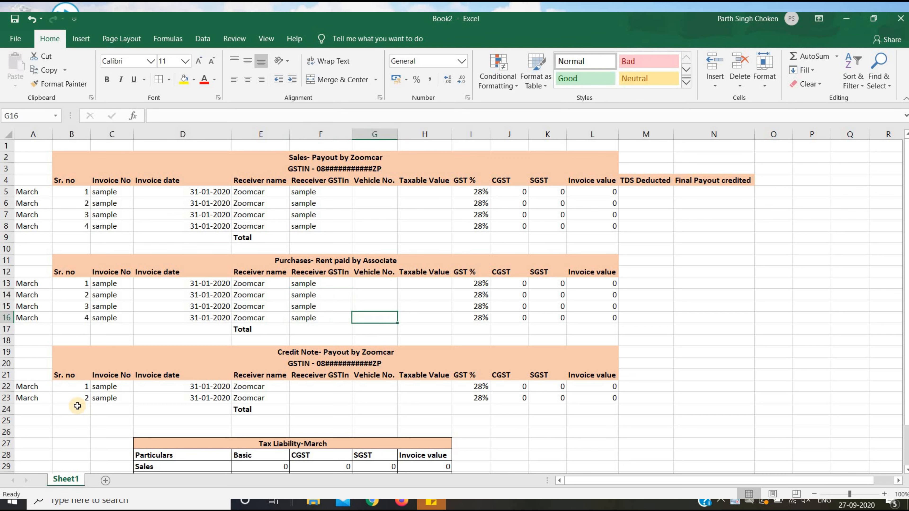
key(Up)
key(Up)
key(Up)
key(Up)
key(Up)
key(Up)
key(Up)
key(Up)
key(Up)
key(Up)
key(Up)
text(XXXX)
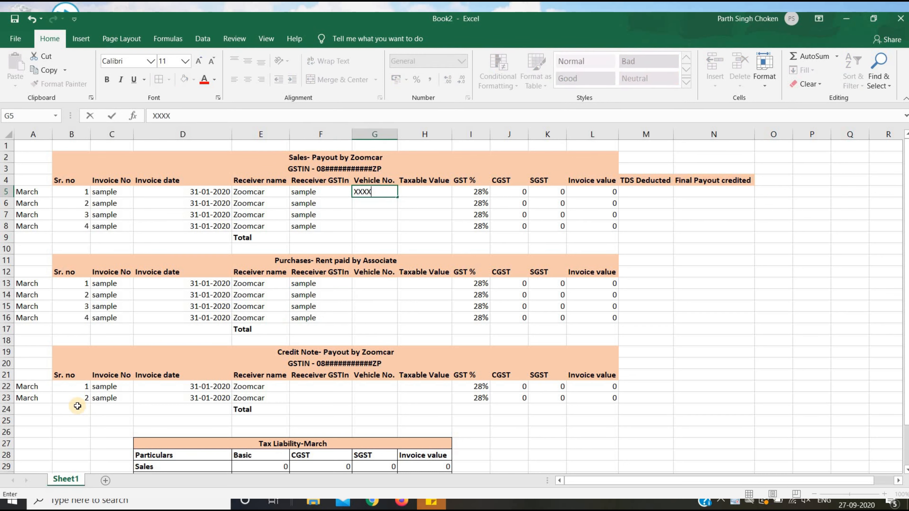
key(Return)
key(Up)
key(shift+Down)
key(shift+Down)
key(shift+Down)
key(ctrl+d)
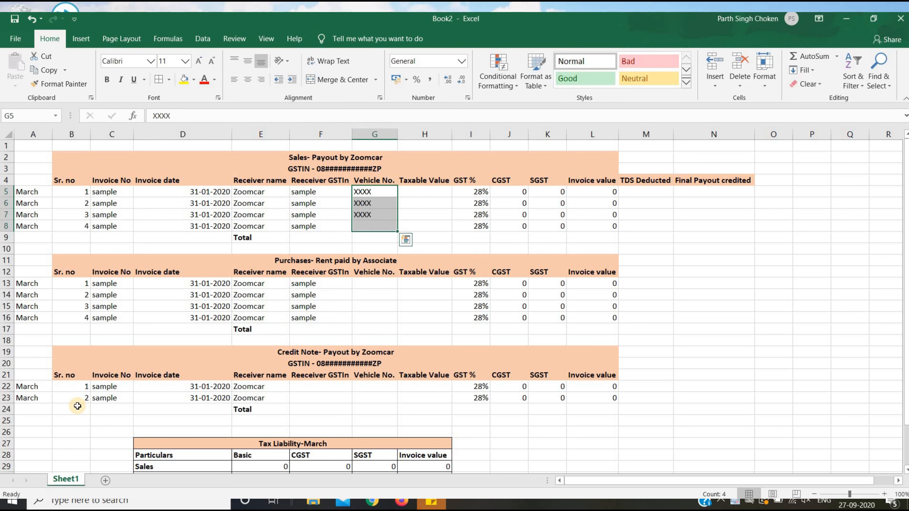
key(Down)
key(Down)
key(Down)
key(Down)
key(Down)
key(Down)
key(Down)
key(Down)
text(XXXX)
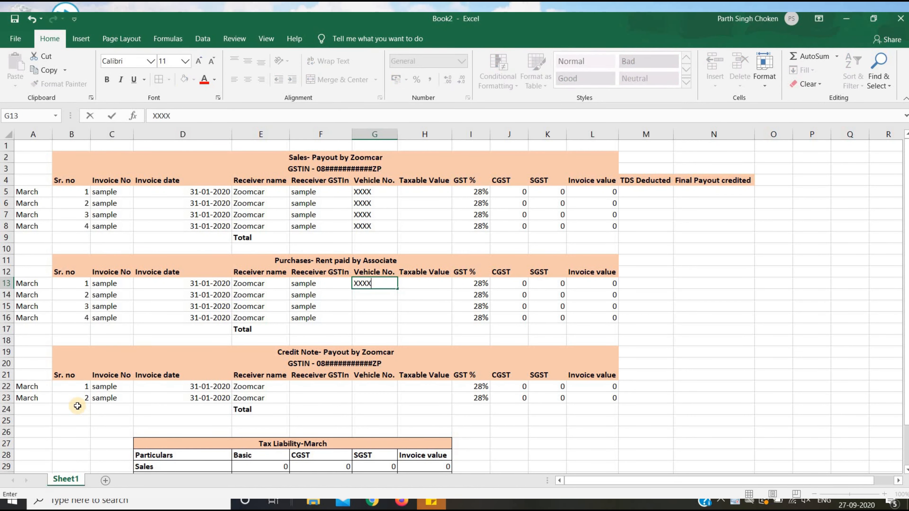
key(Return)
key(Down)
key(Down)
key(shift+Up)
key(shift+Up)
key(shift+Up)
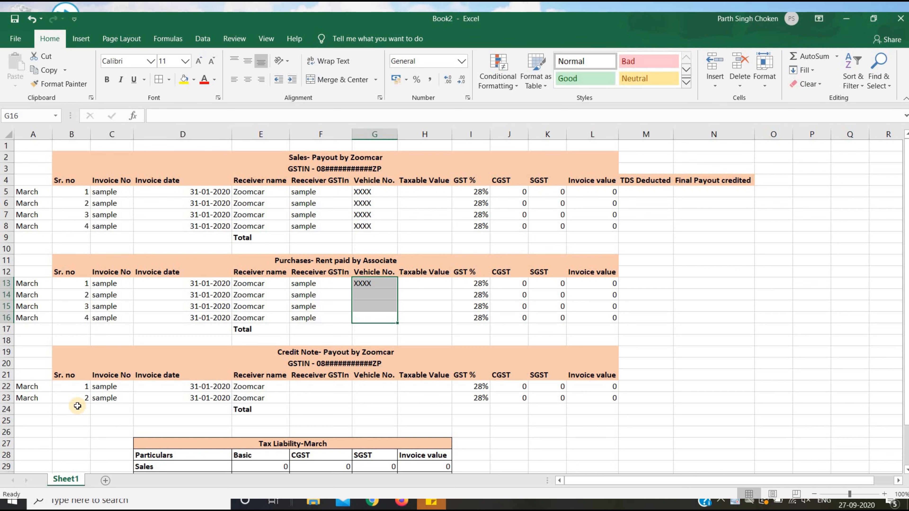
key(ctrl+e)
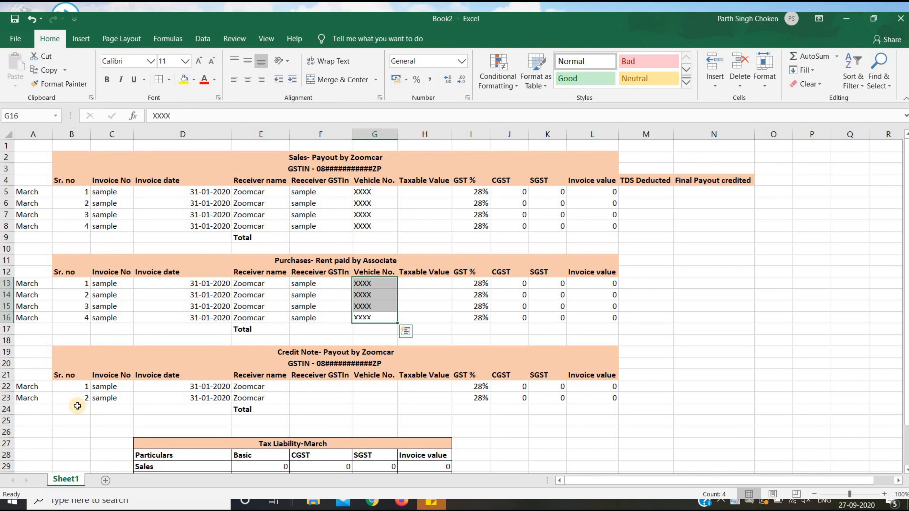
Copy the GSTIN and Vehicle No. entries from F13:G14 into Credit Note rows F22:G23.
key(Left)
key(Up)
key(Up)
key(Up)
key(shift+Right)
key(shift+Down)
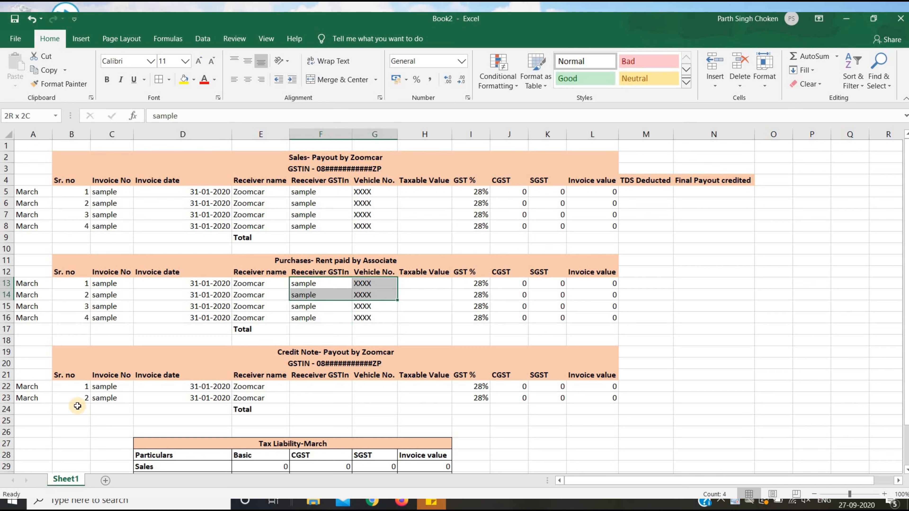
key(ctrl+c)
key(Down)
key(Down)
key(Down)
key(Down)
key(Down)
key(Down)
key(Down)
key(Down)
key(Down)
key(ctrl+v)
key(Up)
key(Up)
key(Up)
key(Up)
key(Up)
key(Up)
key(Up)
key(Up)
key(Up)
key(Up)
key(Up)
key(Up)
key(Up)
key(Up)
key(Up)
key(Up)
key(Up)
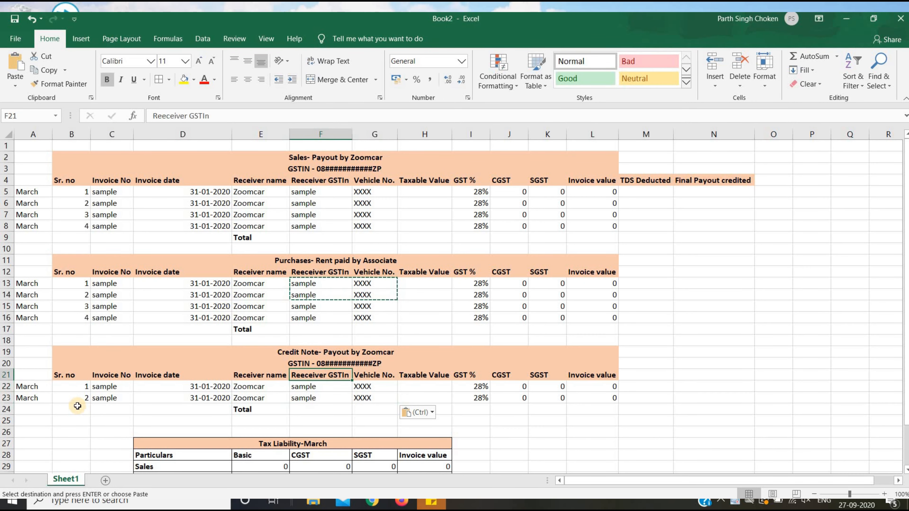
key(Right)
key(Right)
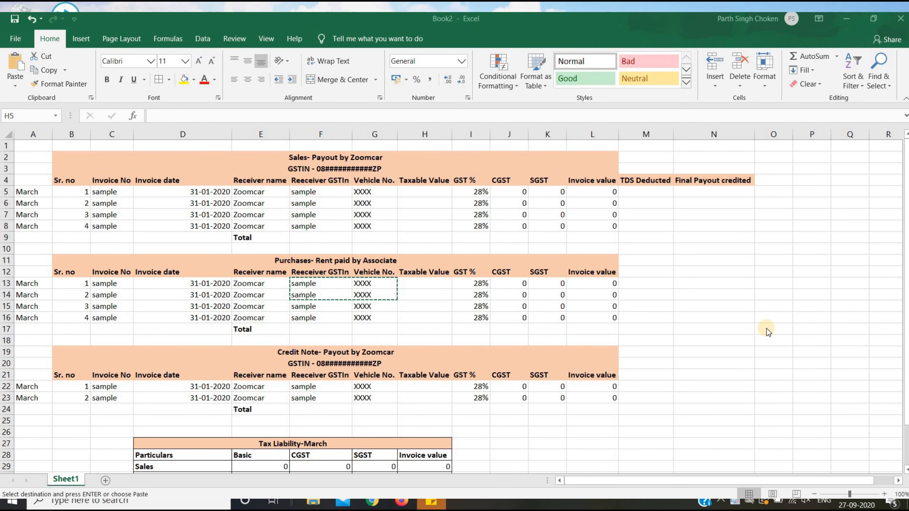
click(767, 328)
key(Down)
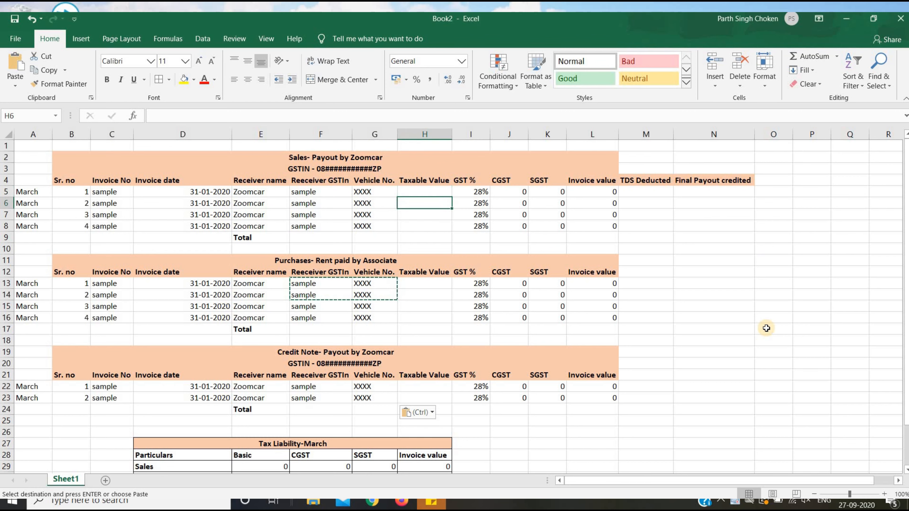
key(Up)
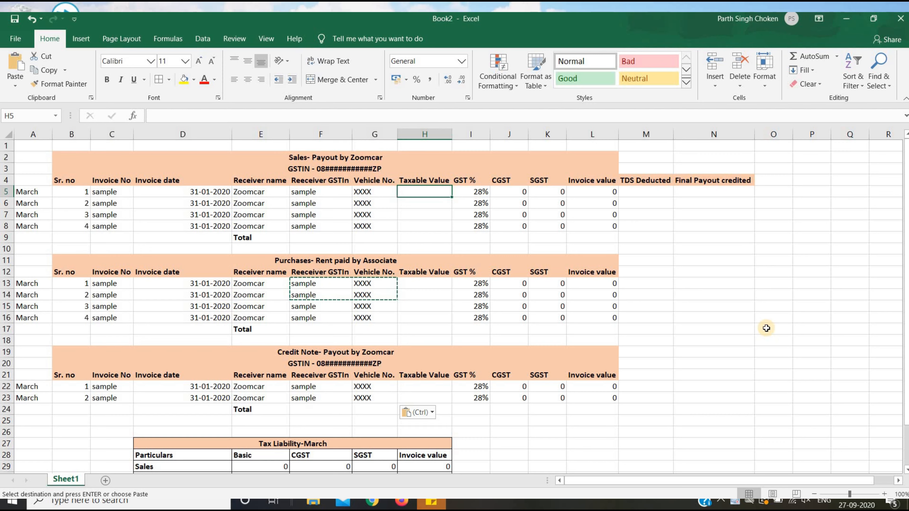
Copy taxable values 26966 and 10683.73 from the Zoomcar statements into H5 and H6.
key(alt+Tab)
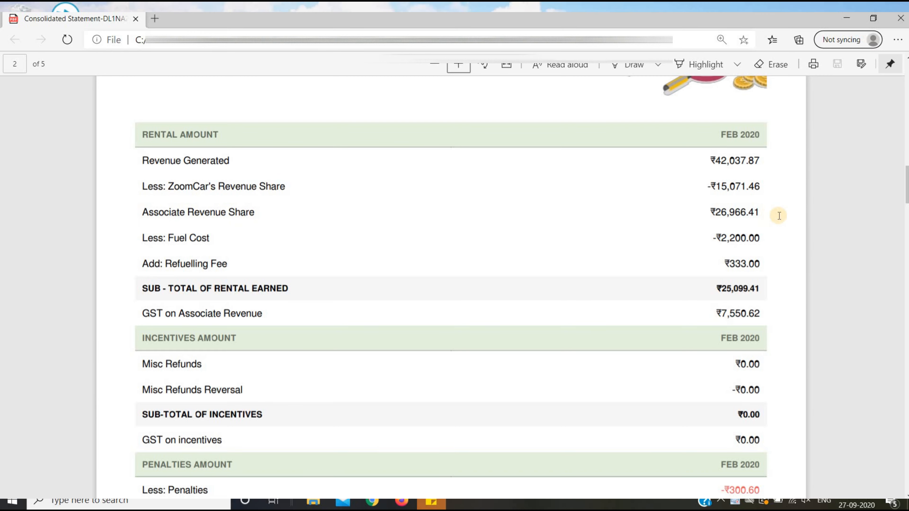
key(alt+Tab)
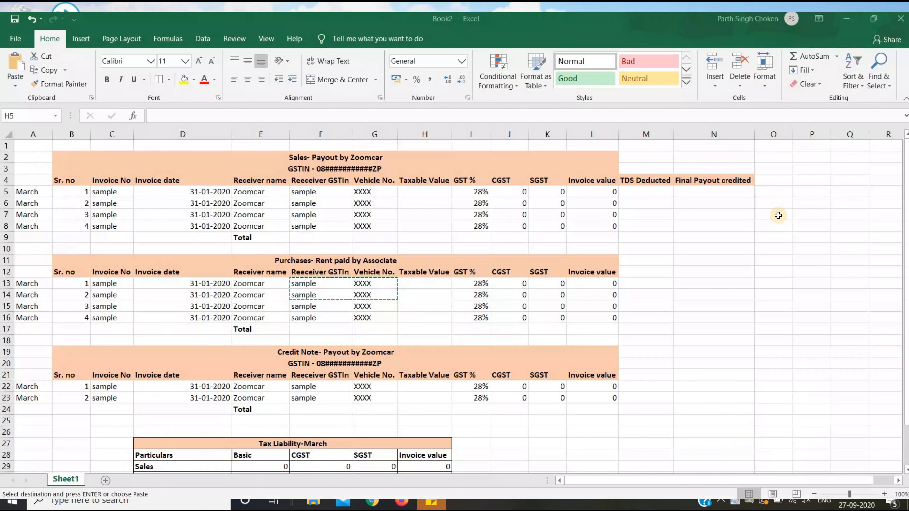
text(26)
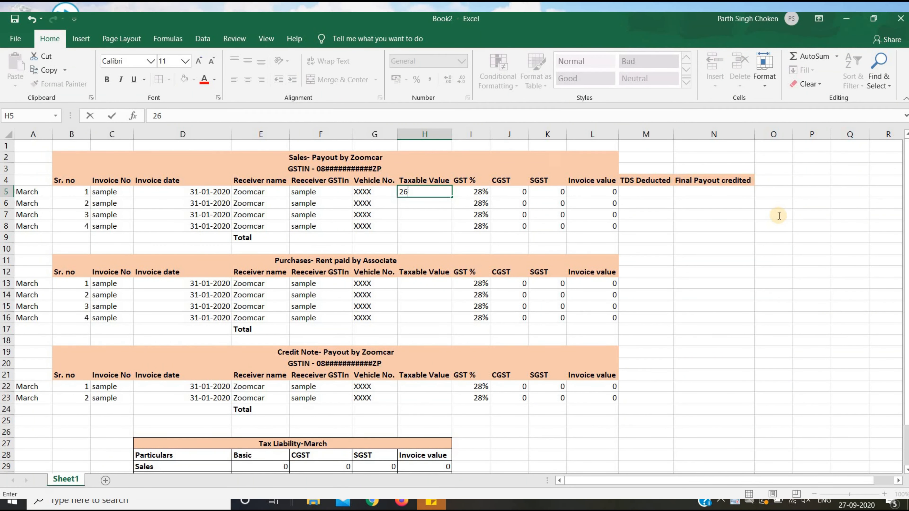
key(alt+Tab)
key(alt+Tab)
text(966)
key(Return)
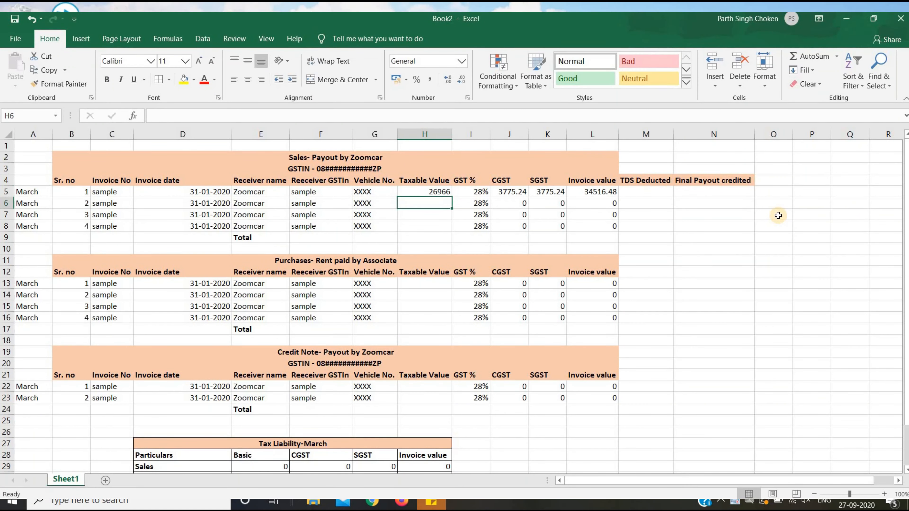
key(alt+Tab)
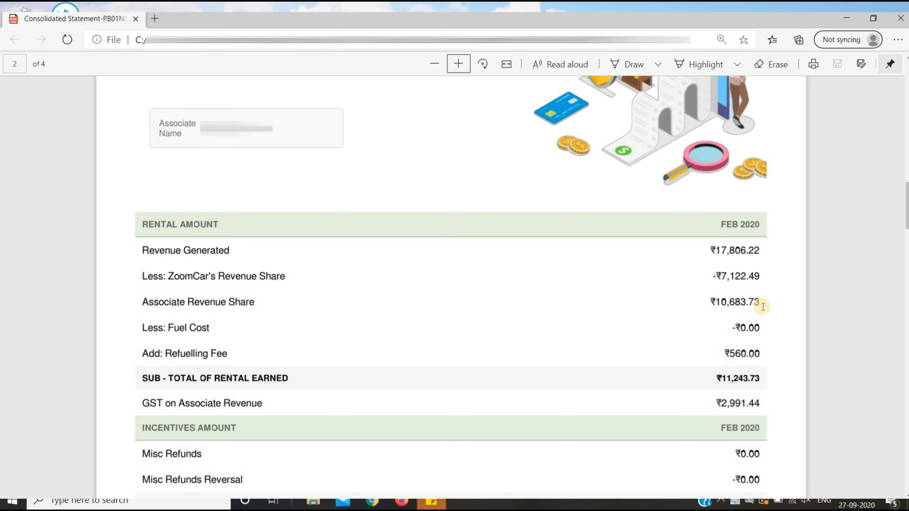
key(alt+Tab)
text(1068)
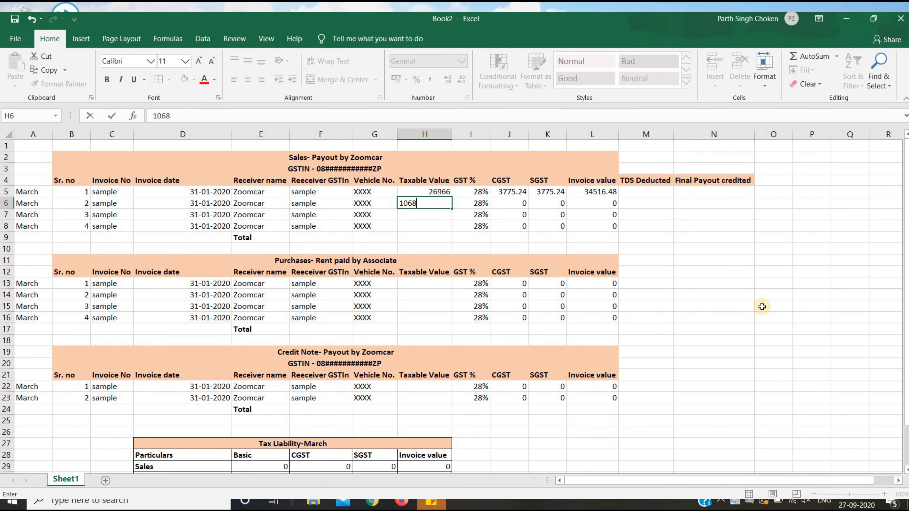
text(3.73)
key(Return)
key(Up)
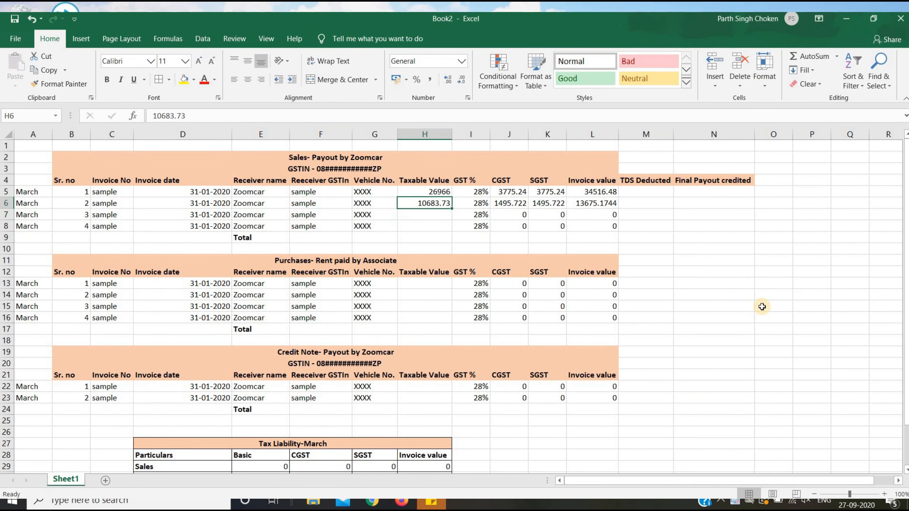
key(Down)
key(Down)
key(Down)
key(Down)
key(Down)
key(Down)
key(Down)
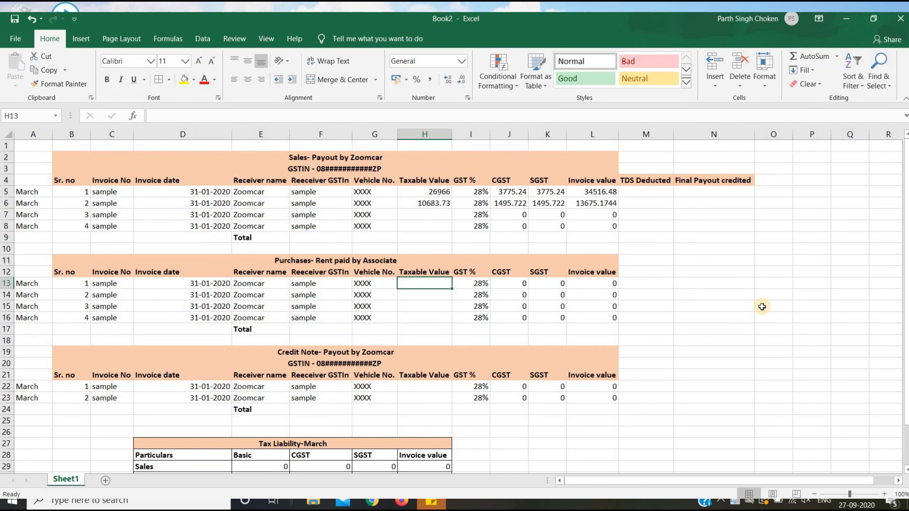
Total the sales Taxable Value and CGST columns with =SUM over rows 5–8 in H9 and J9.
key(Up)
key(Up)
key(Up)
key(Up)
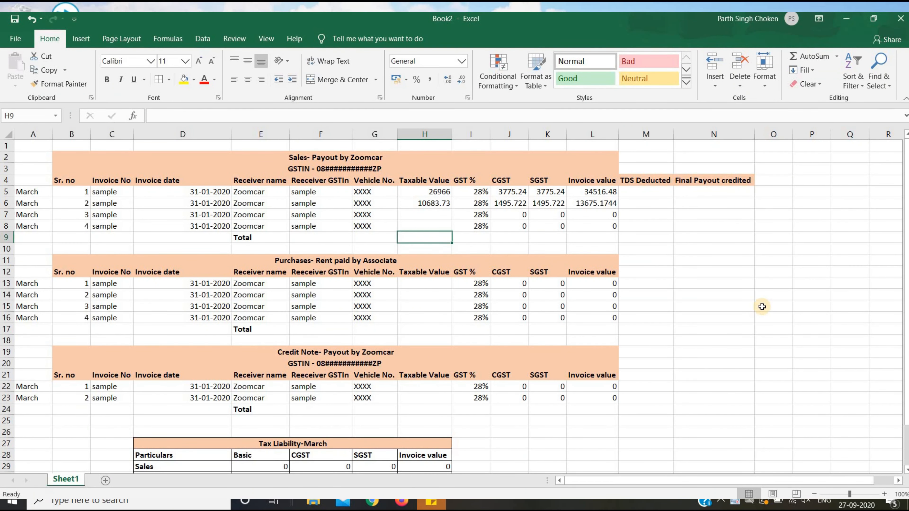
key(Left)
key(Left)
key(Left)
key(Left)
key(Right)
key(Right)
key(Right)
key(Right)
text(=SUM()
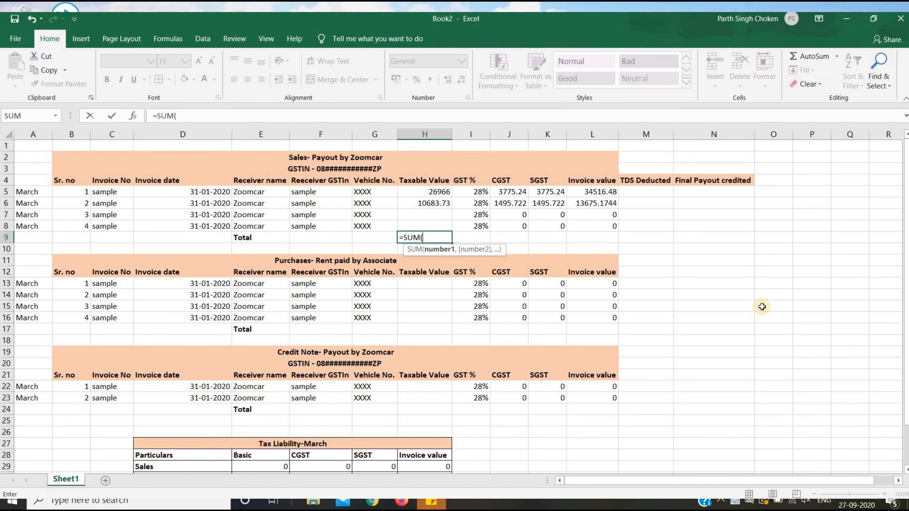
key(Up)
key(Up)
key(Up)
key(Up)
key(shift+Down)
key(shift+Down)
key(shift+Down)
key(Return)
key(Up)
key(Right)
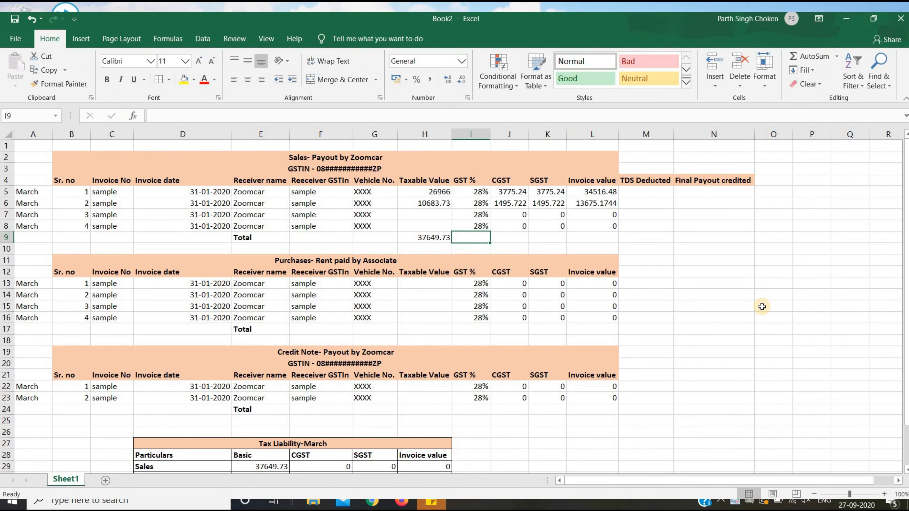
key(Right)
text(=SUM()
key(Up)
key(Up)
key(Up)
key(Up)
key(shift+Down)
key(shift+Down)
key(shift+Down)
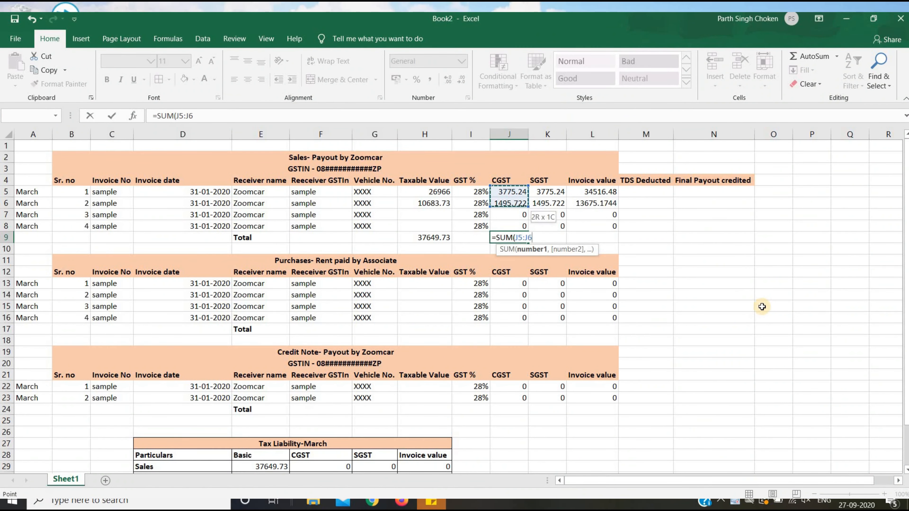
key(Return)
Add =SUM totals for SGST and Invoice value in K9 and L9, giving 48191.6544.
key(Up)
key(Right)
text(=SUM()
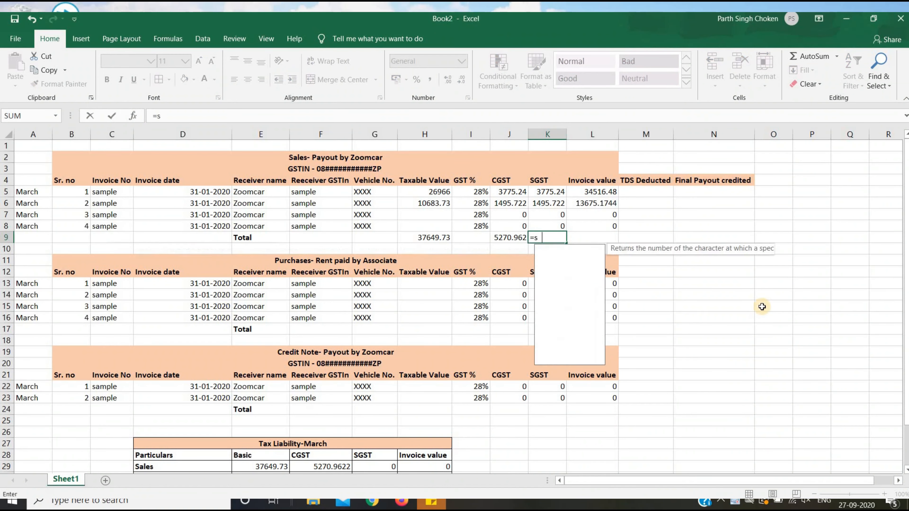
key(Up)
key(Up)
key(Up)
key(Up)
key(shift+Down)
key(shift+Down)
key(shift+Down)
key(Return)
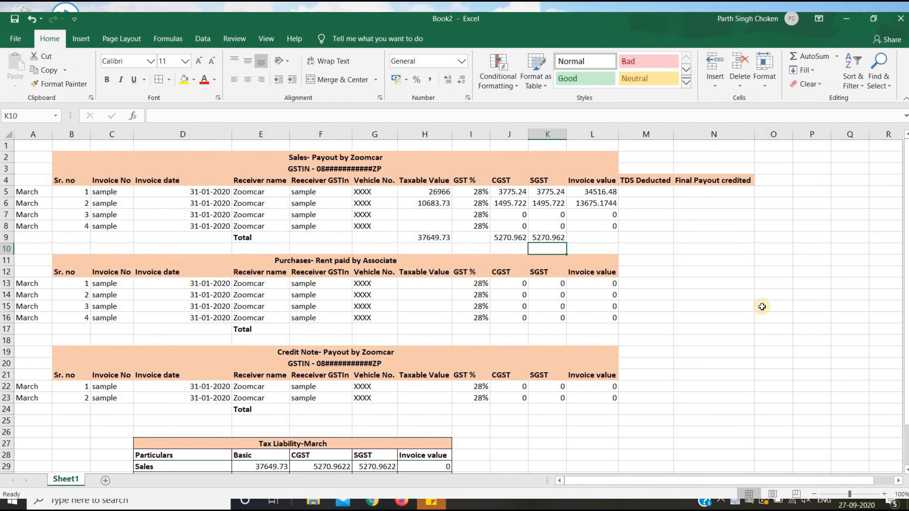
key(Up)
key(Right)
text(=sum()
key(Up)
key(Up)
key(Up)
key(Up)
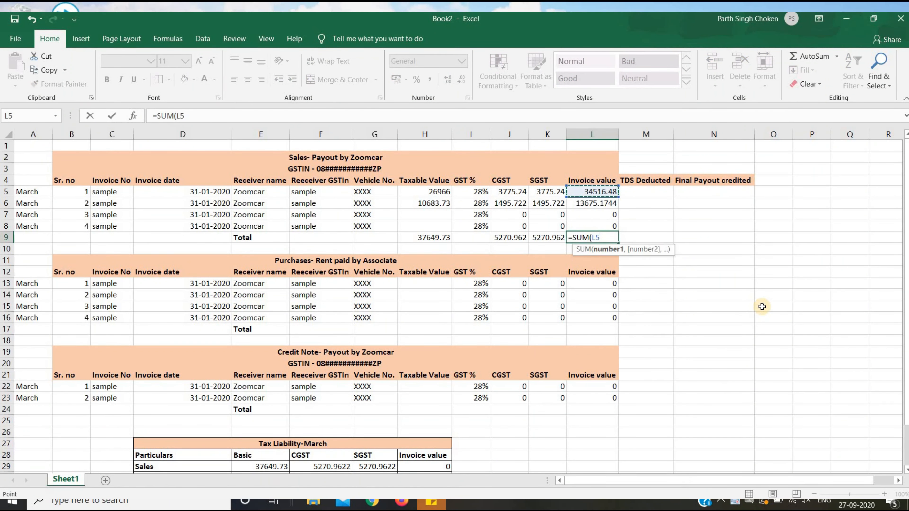
key(shift+Down)
key(shift+Down)
key(shift+Down)
key(Return)
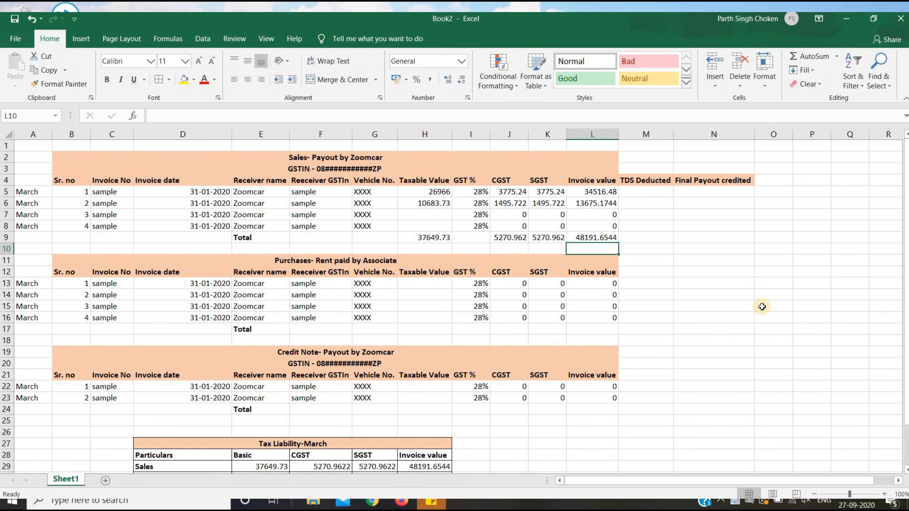
key(Up)
key(Right)
key(Up)
key(Up)
key(Up)
key(Up)
key(alt+Tab)
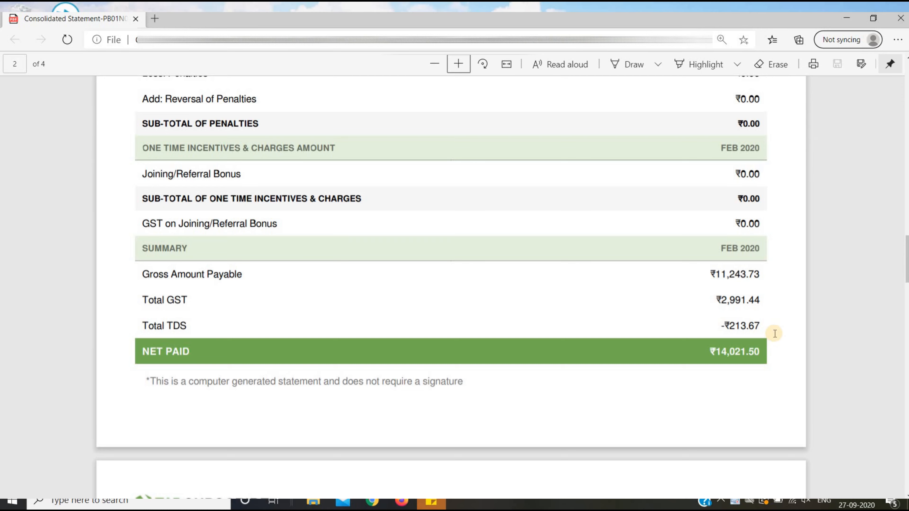
Record invoice 2's TDS Deducted 213.67 and Final Payout credited -21600 in M6 and N6.
key(alt+Tab)
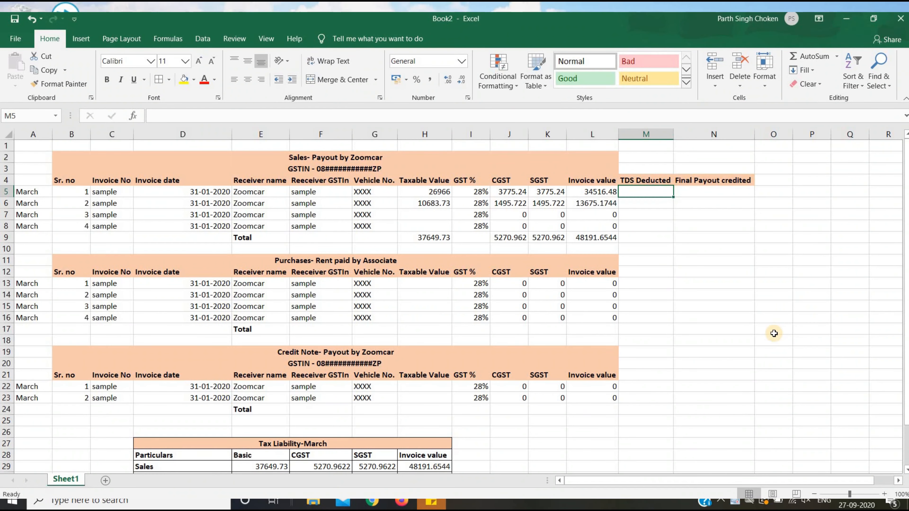
key(Down)
text(213.)
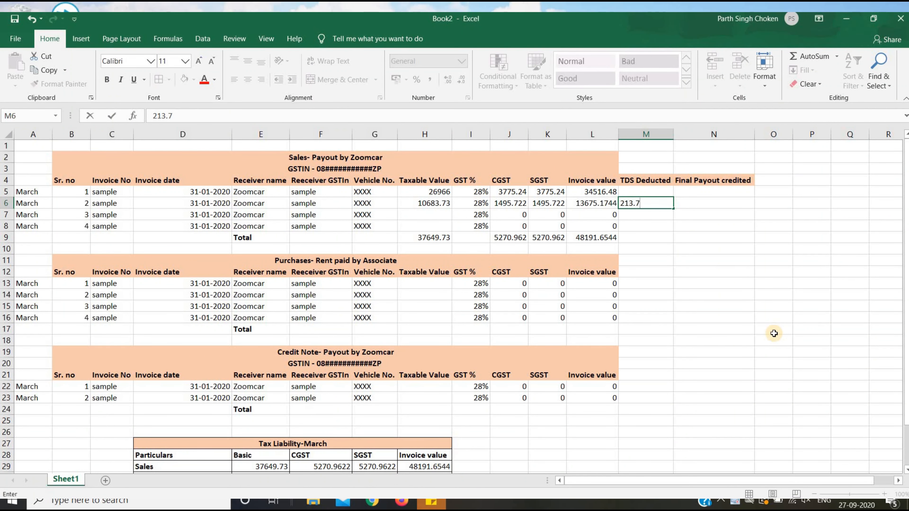
text(7)
key(Return)
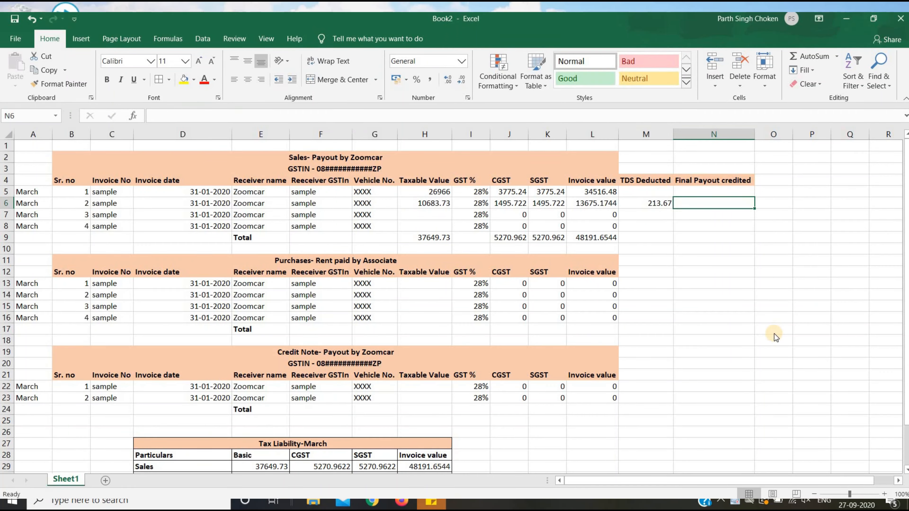
key(alt+Tab)
key(alt+Tab)
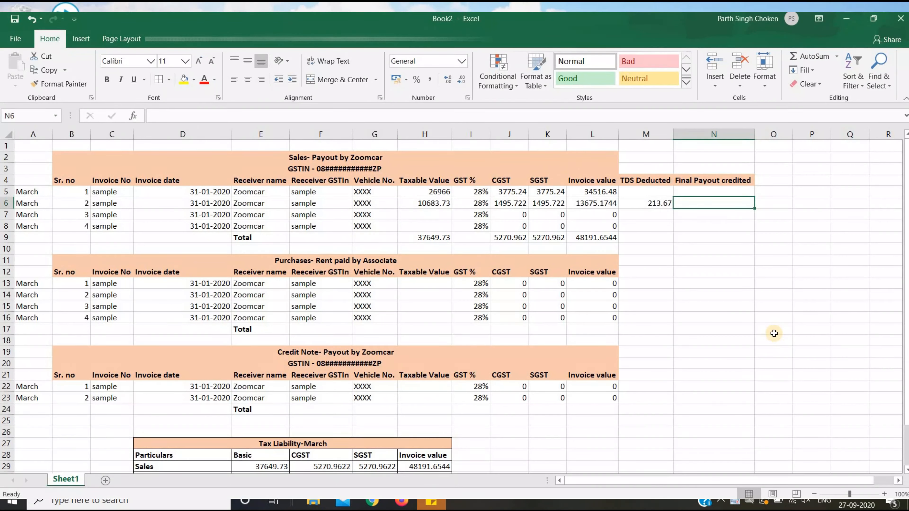
text(21600.61)
key(Return)
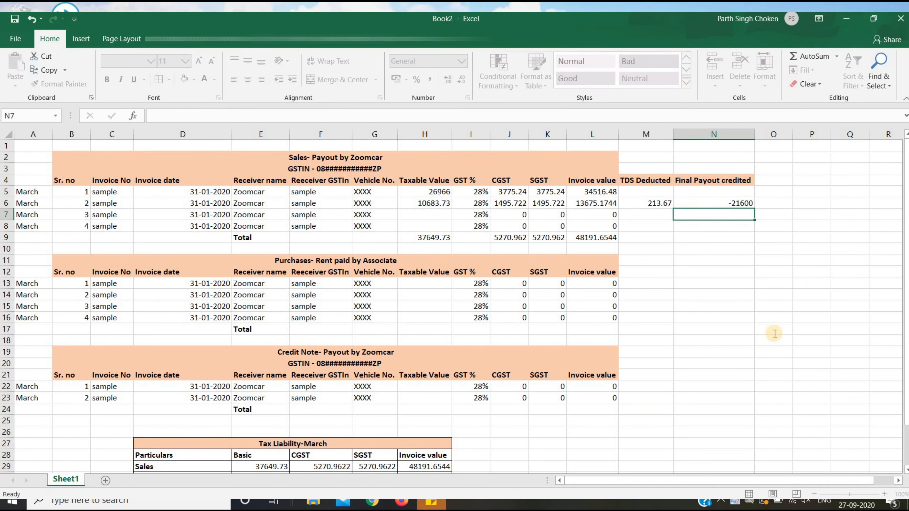
Enter =H5*2% as invoice 1's TDS Deducted in M5, giving 539.33.
key(alt+Tab)
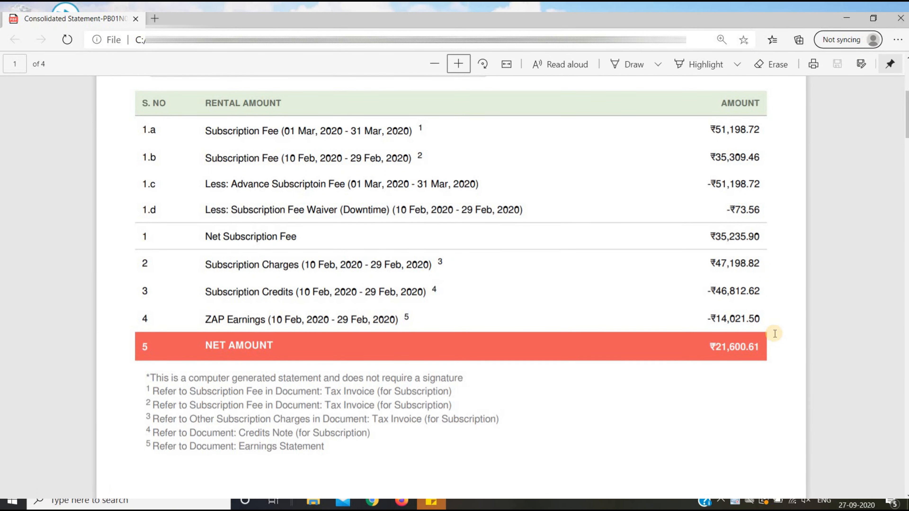
key(alt+Tab)
key(Up)
key(Up)
key(Left)
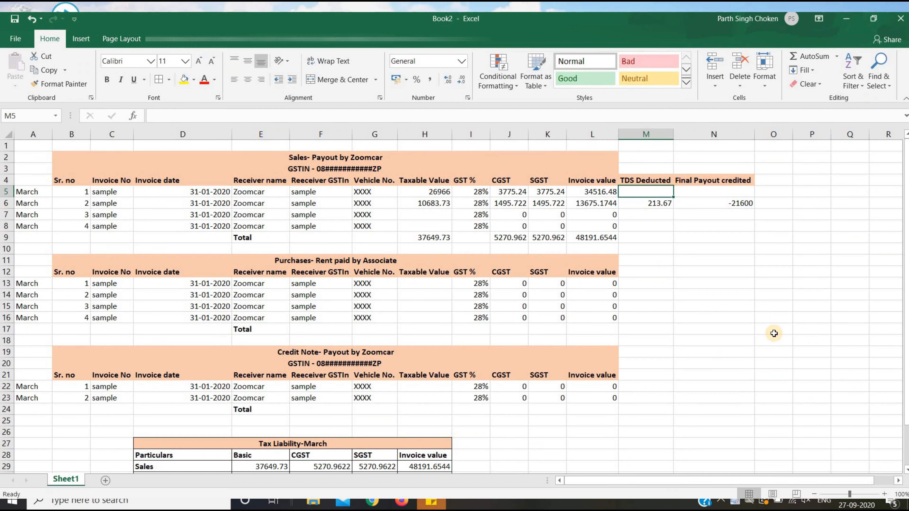
key(alt+Tab)
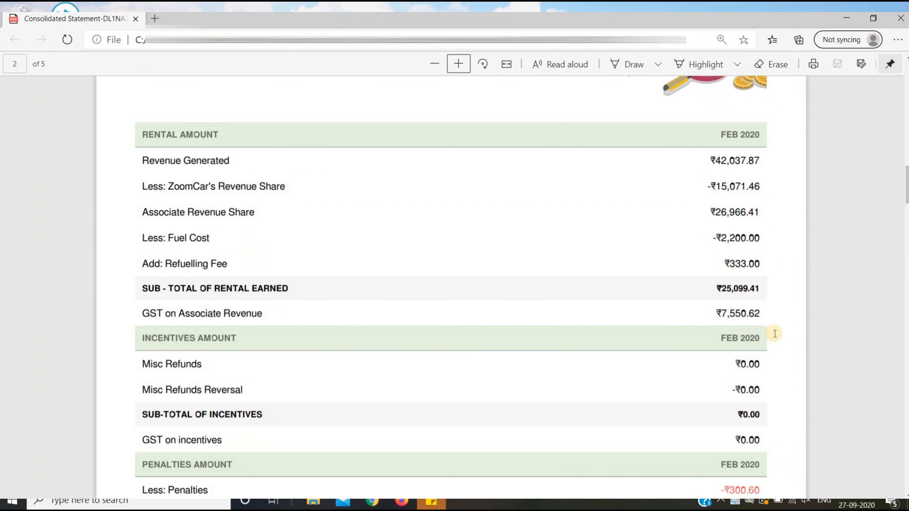
scroll(774, 333, down, 10)
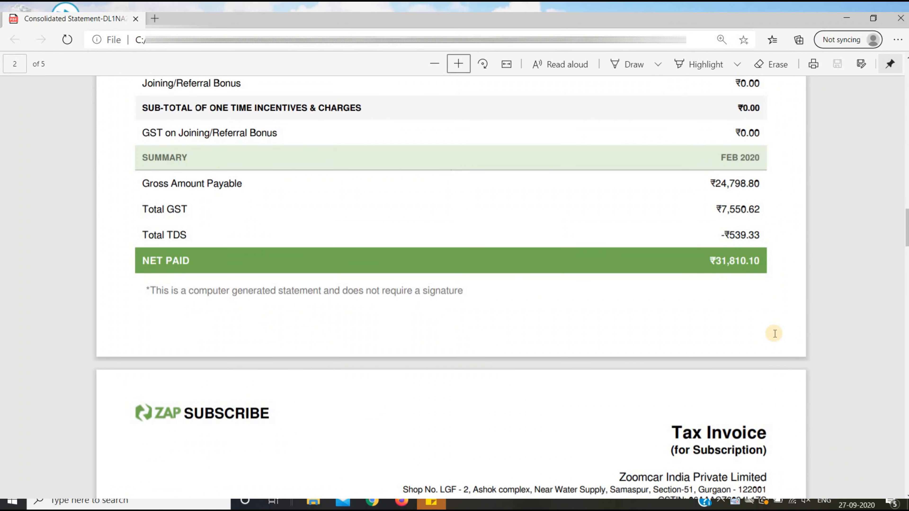
key(alt+Tab)
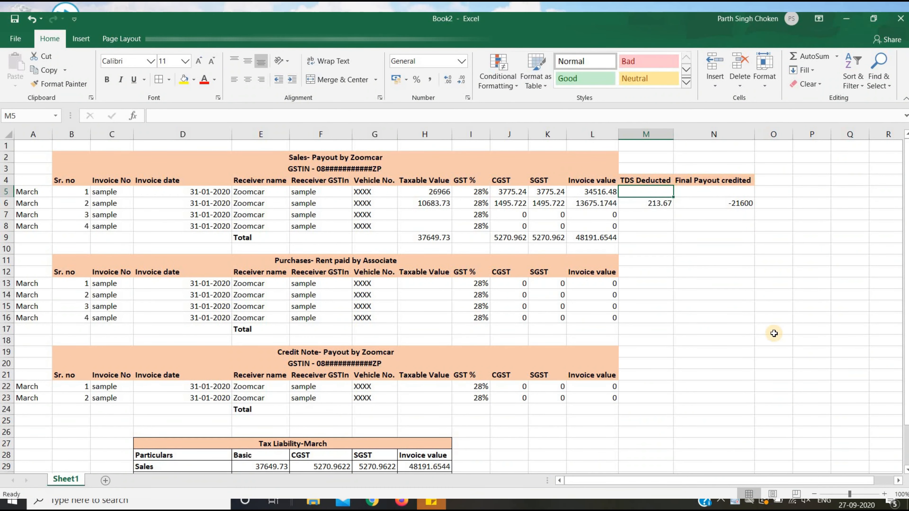
key(alt+Tab)
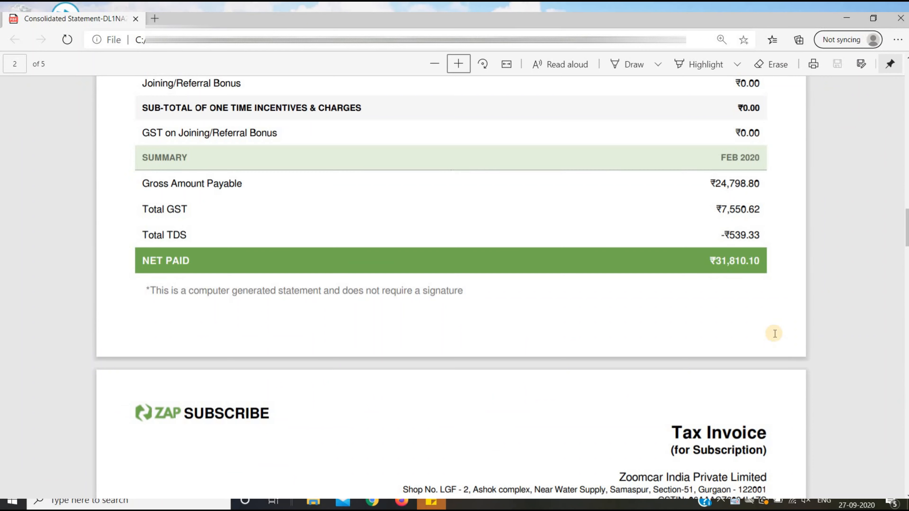
key(alt+Tab)
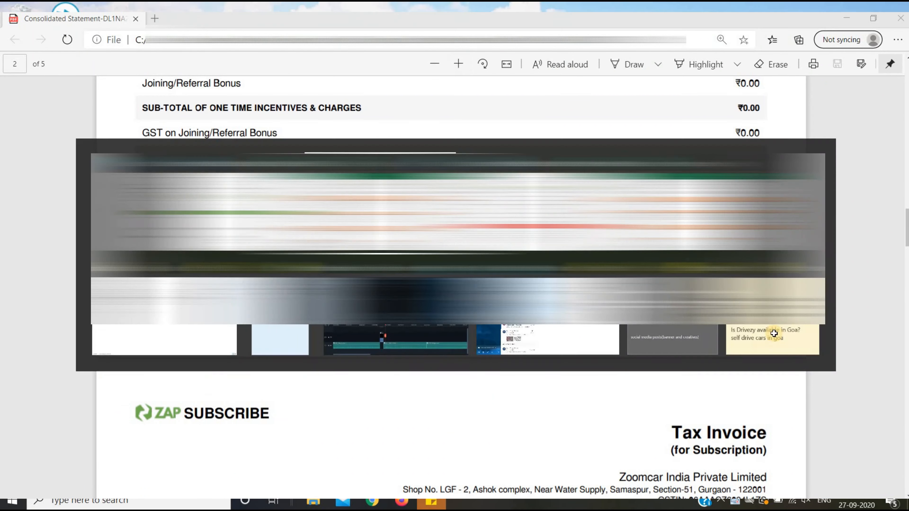
text(=H5*2%)
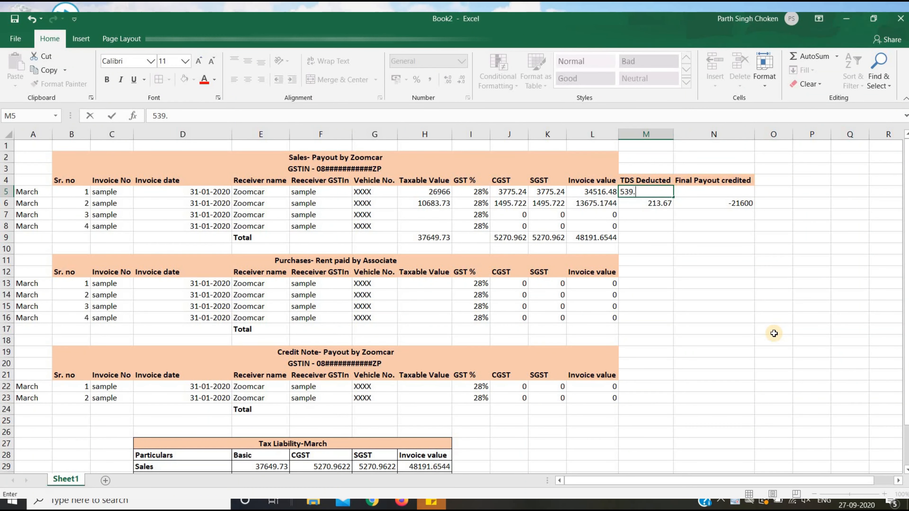
key(Return)
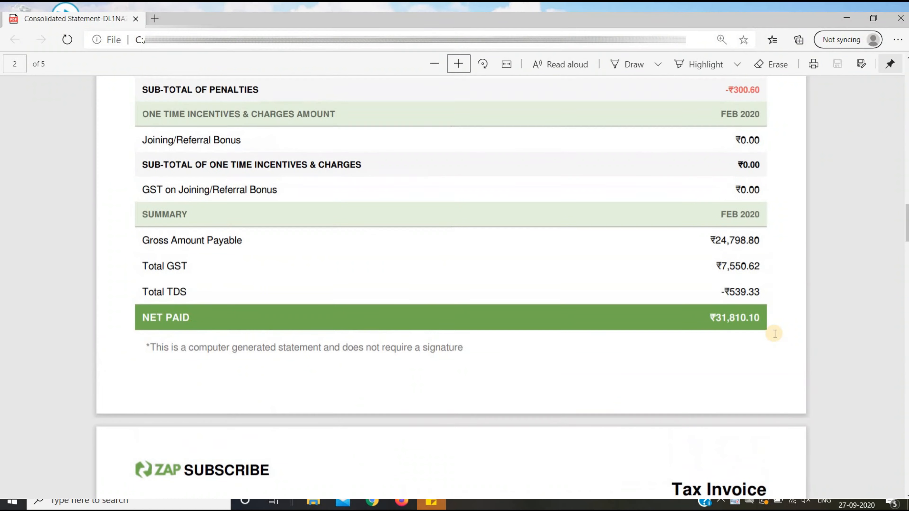
Enter 16305.5 as invoice 1's Final Payout credited in N5.
scroll(774, 333, up, 10)
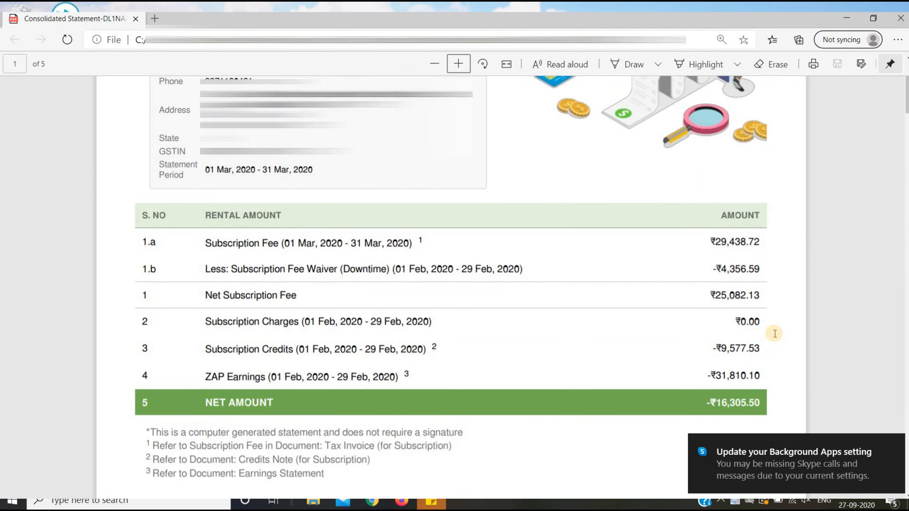
key(alt+Tab)
text(1)
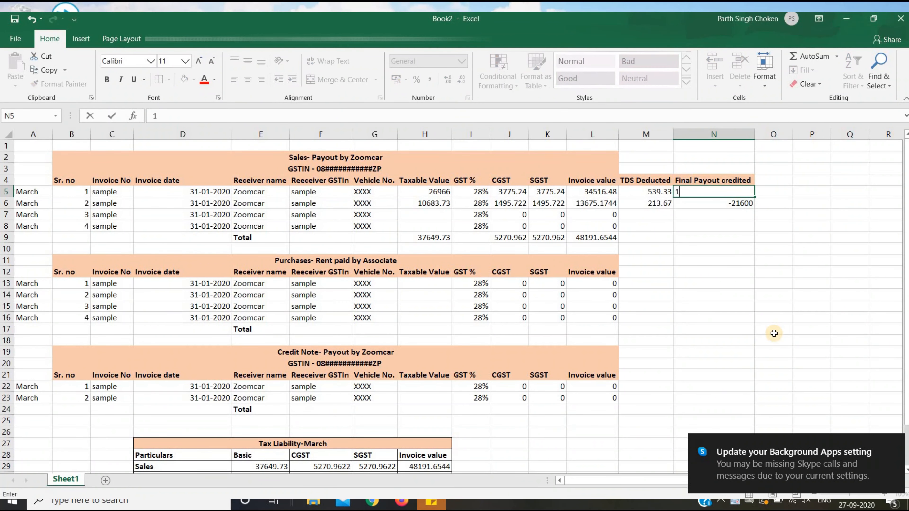
text(6305.5)
key(Return)
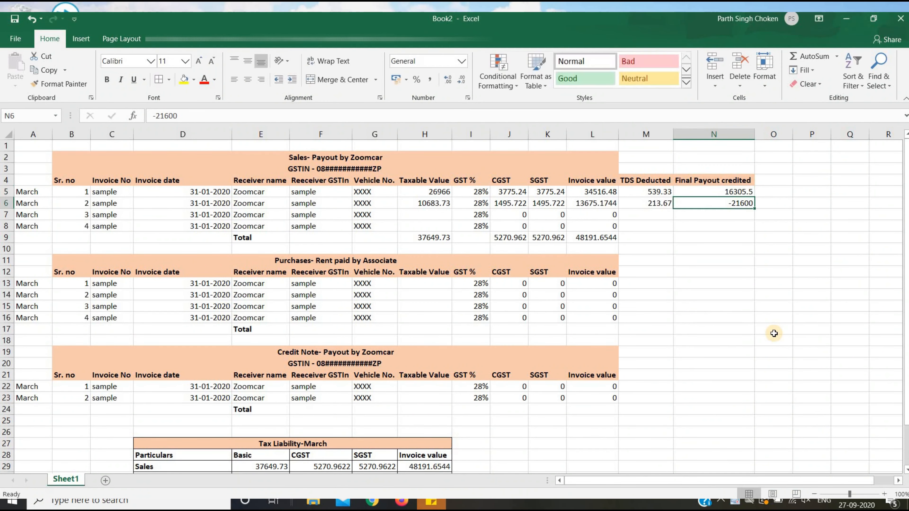
key(Up)
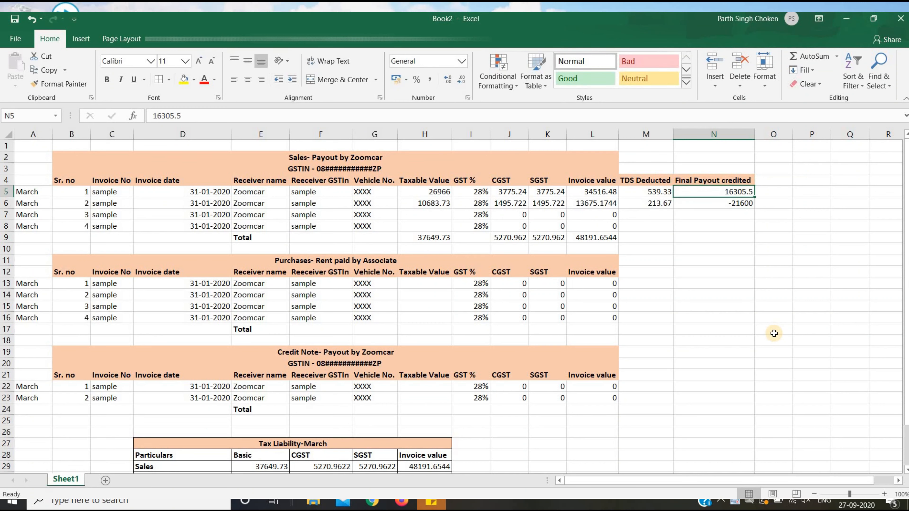
key(XF86MonBrightnessUp)
key(Down)
key(Left)
key(Left)
key(Left)
key(Left)
key(Left)
key(Left)
key(Left)
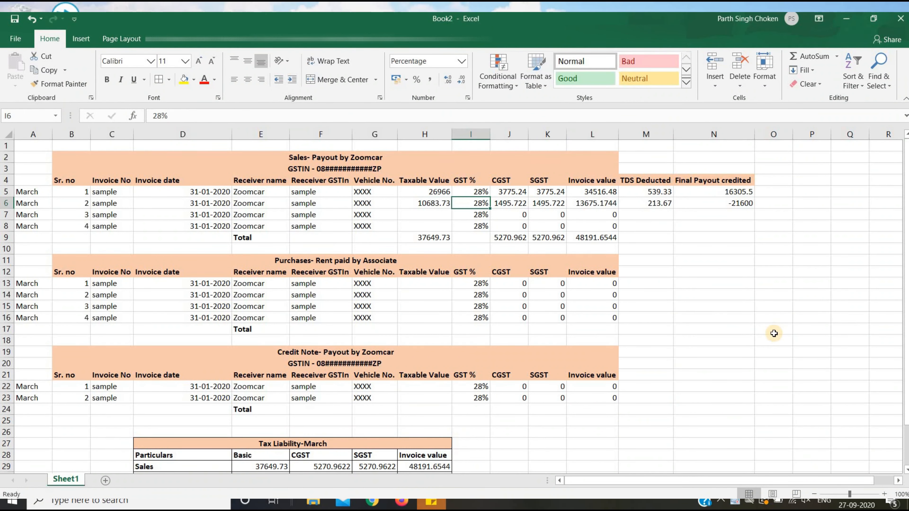
Enter taxable values 19595.41 and 234.84 for the first two Rent paid by Associate rows.
key(Down)
key(Down)
key(Down)
key(Down)
key(Down)
key(Down)
key(Down)
key(Right)
key(Down)
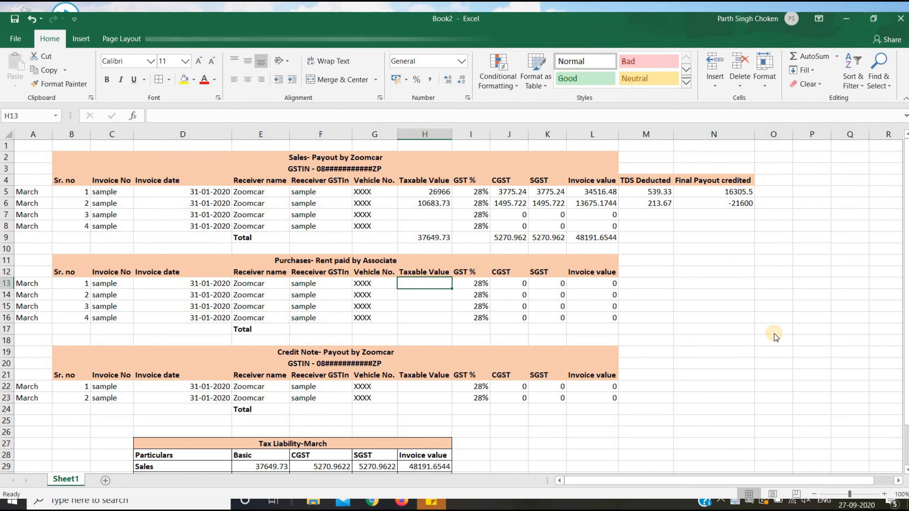
key(alt+Tab)
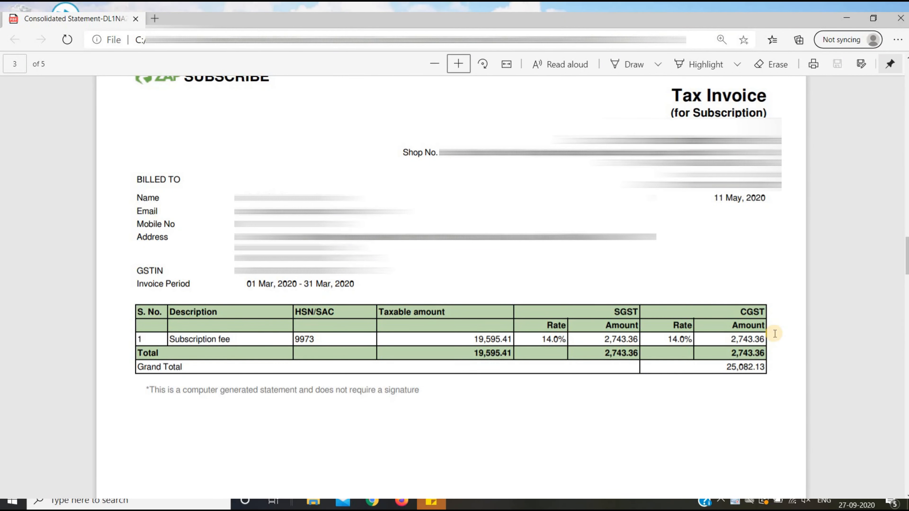
key(alt+Tab)
text(195)
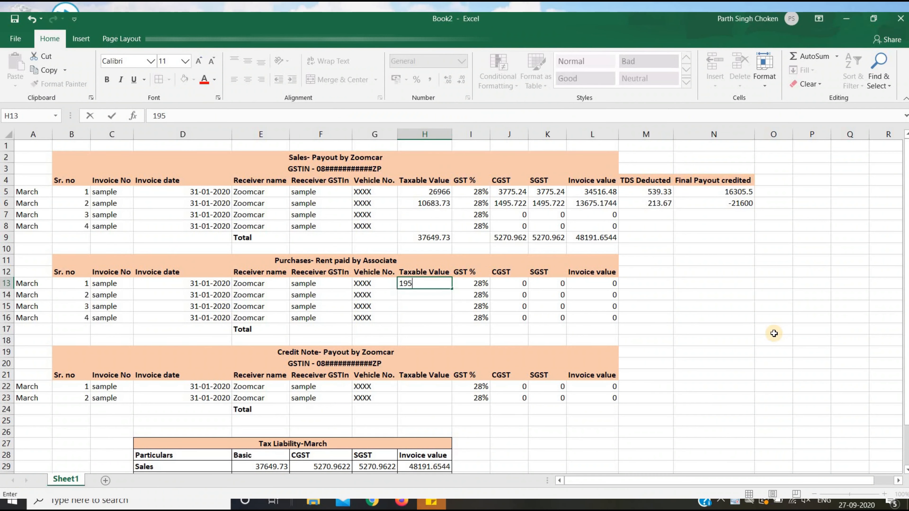
text(95.41)
key(alt+Tab)
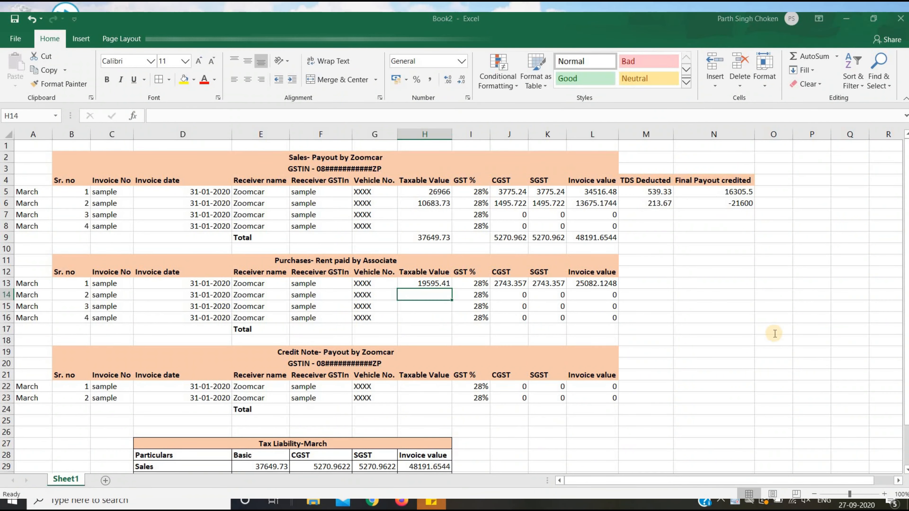
scroll(775, 334, down, 10)
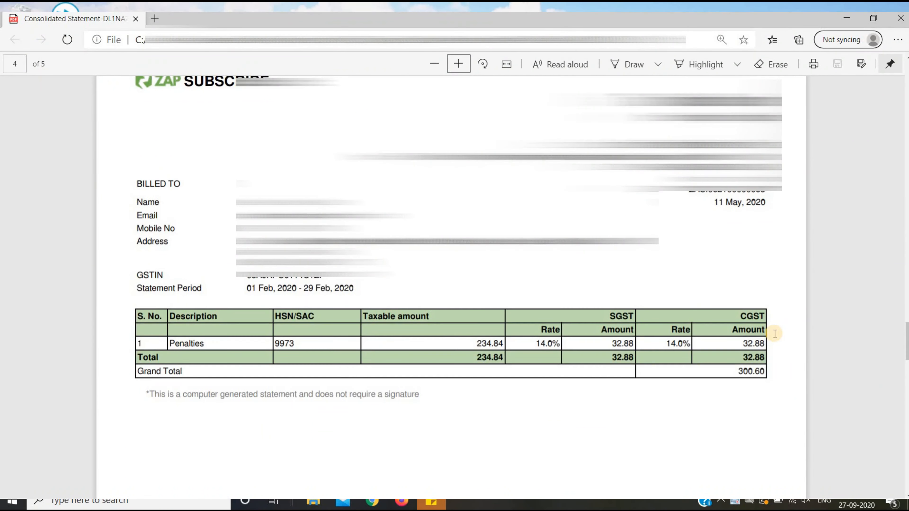
key(alt+Tab)
text(41)
key(Return)
text(234.84)
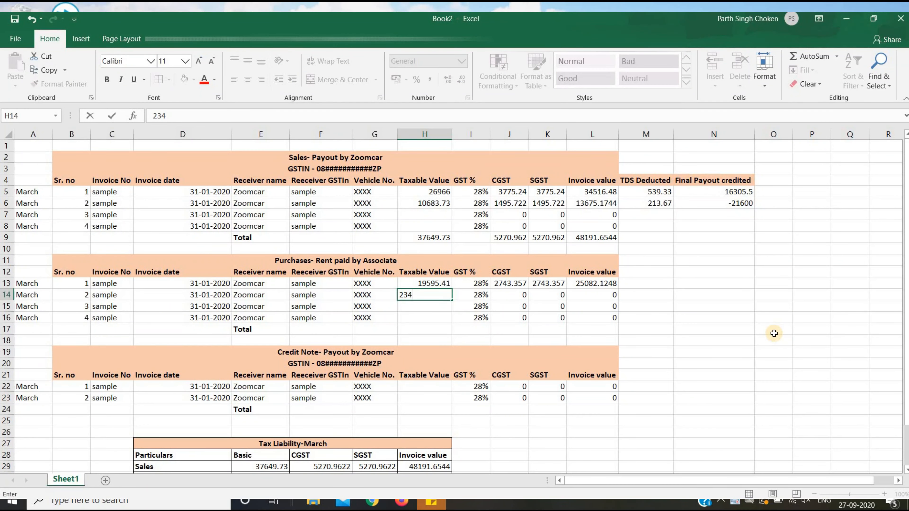
key(Return)
Enter taxable values 39941.53 and 27585.52 for the third and fourth rent rows.
key(alt+Tab)
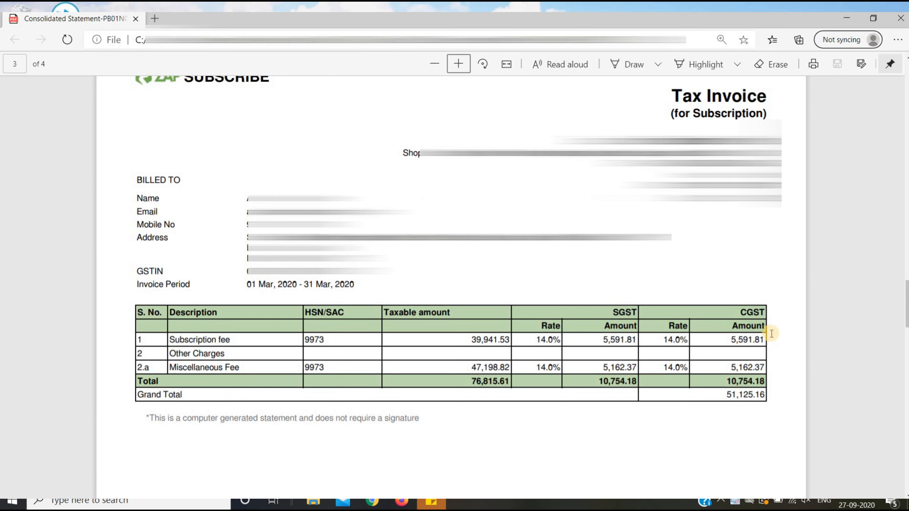
key(alt+Tab)
text(39)
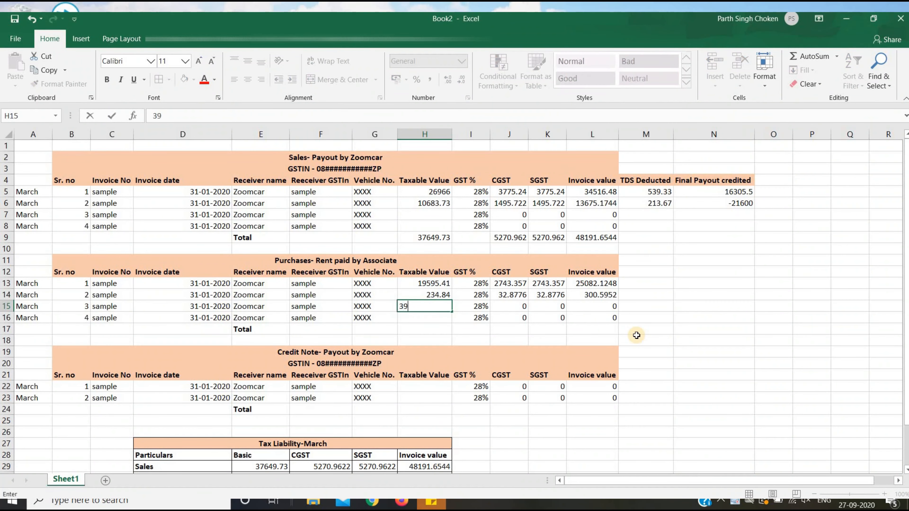
text(941.53)
key(Return)
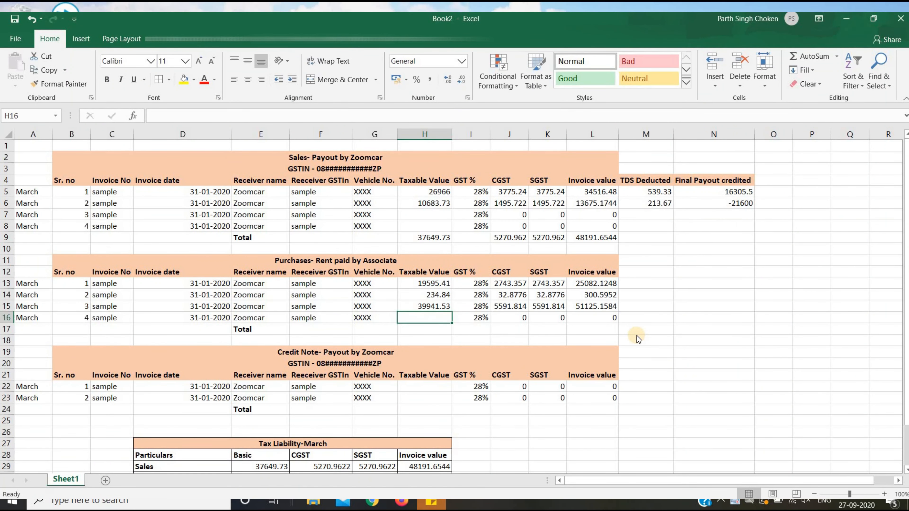
key(alt+Tab)
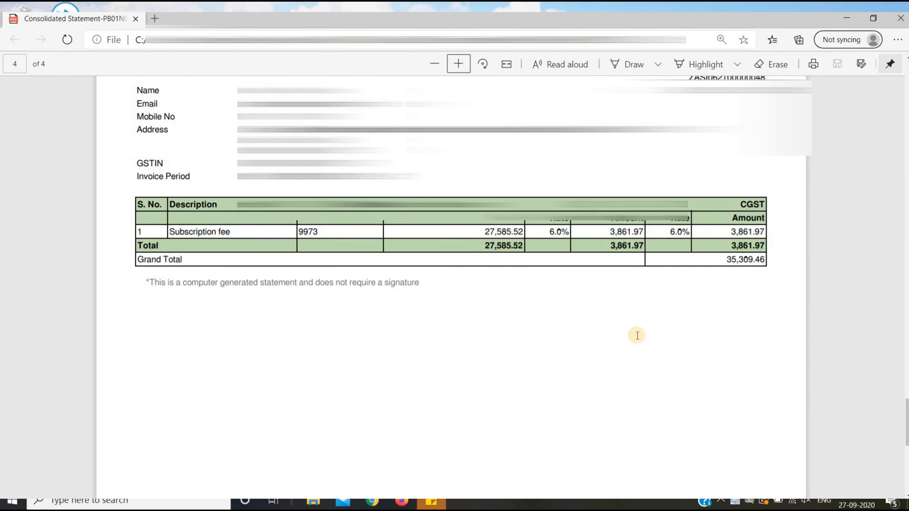
key(alt+Tab)
text(275)
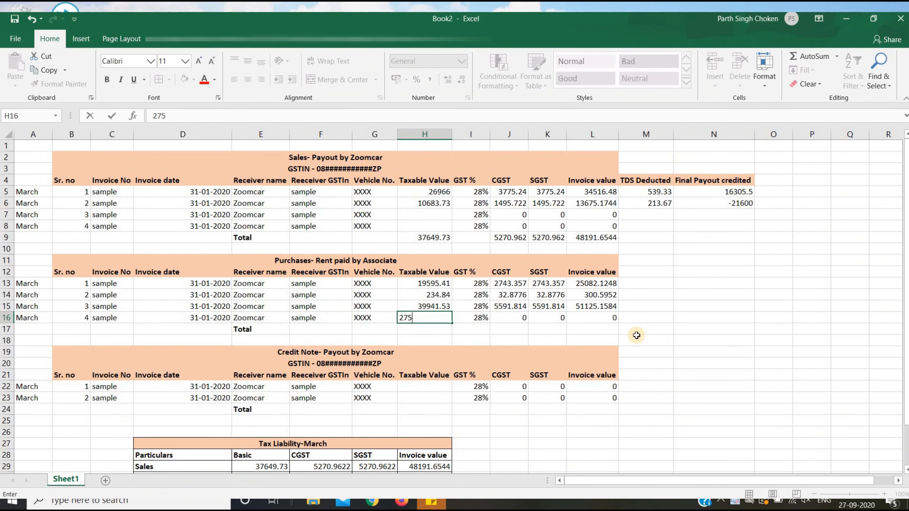
text(85.52)
key(Return)
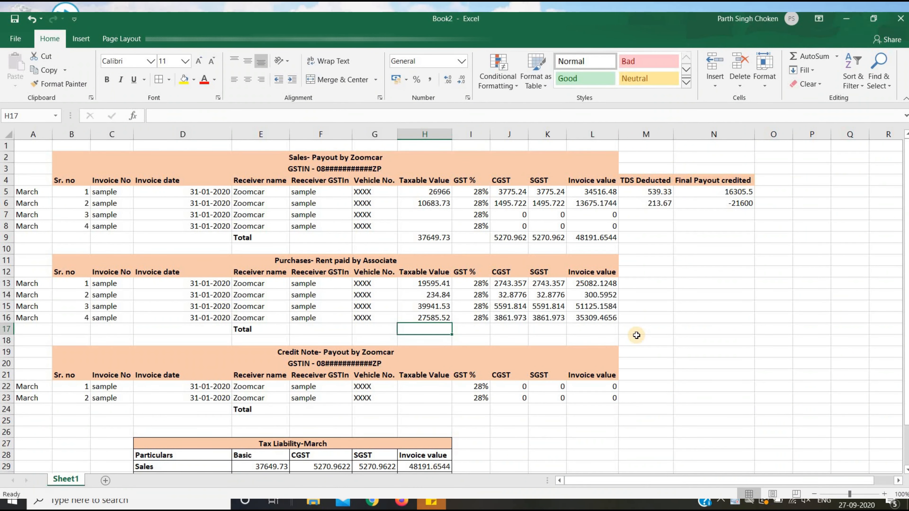
key(Up)
key(Down)
key(Down)
key(Down)
key(Down)
key(Down)
key(Down)
key(Down)
key(Right)
key(Right)
key(Right)
key(Right)
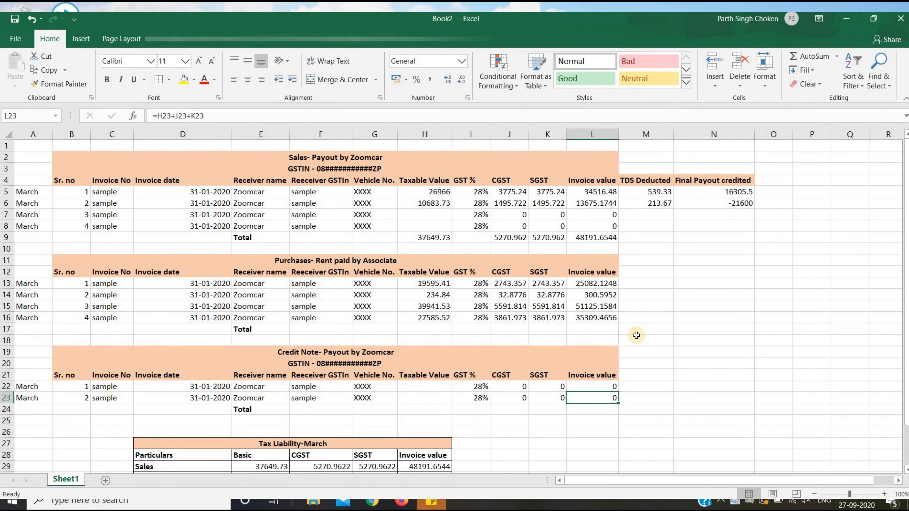
key(Down)
key(alt+Tab)
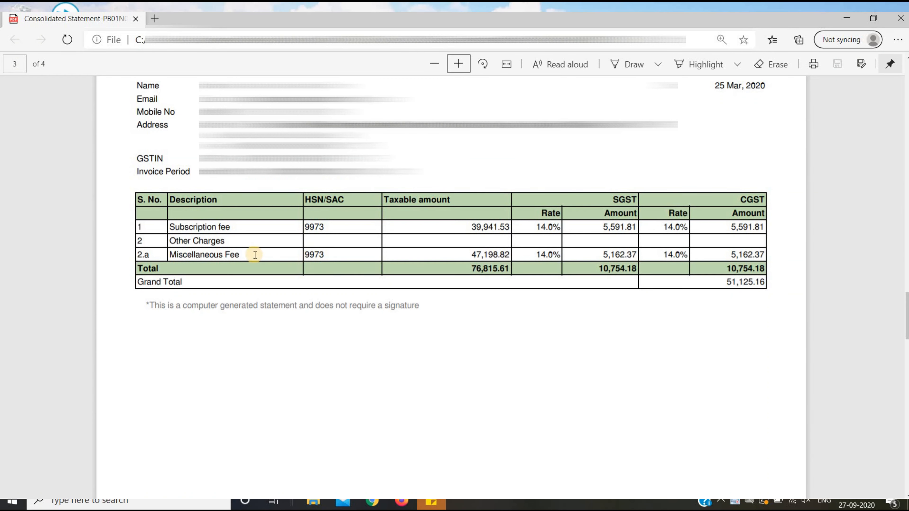
scroll(634, 252, up, 5)
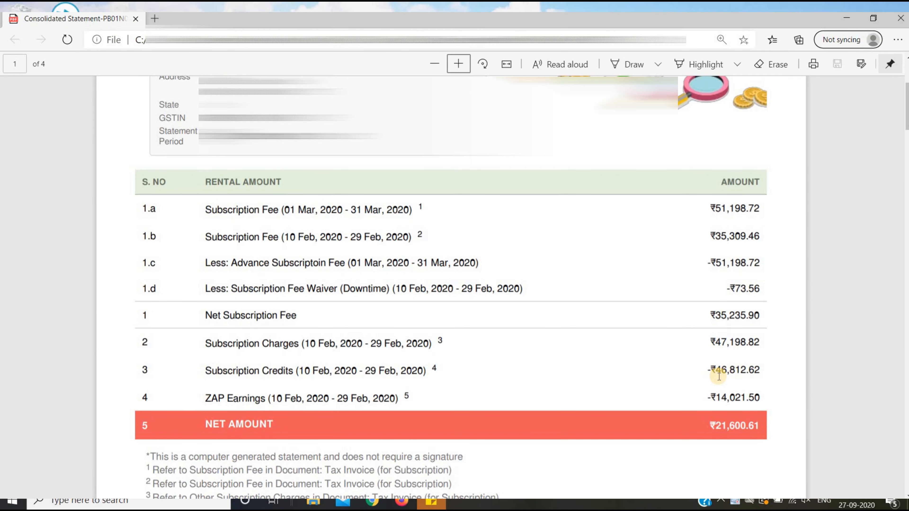
key(alt+Tab)
Bold the Sales totals in row 9 and the Purchases totals in row 17.
key(Up)
key(Up)
key(Up)
key(Up)
key(Up)
key(Up)
key(Up)
key(Up)
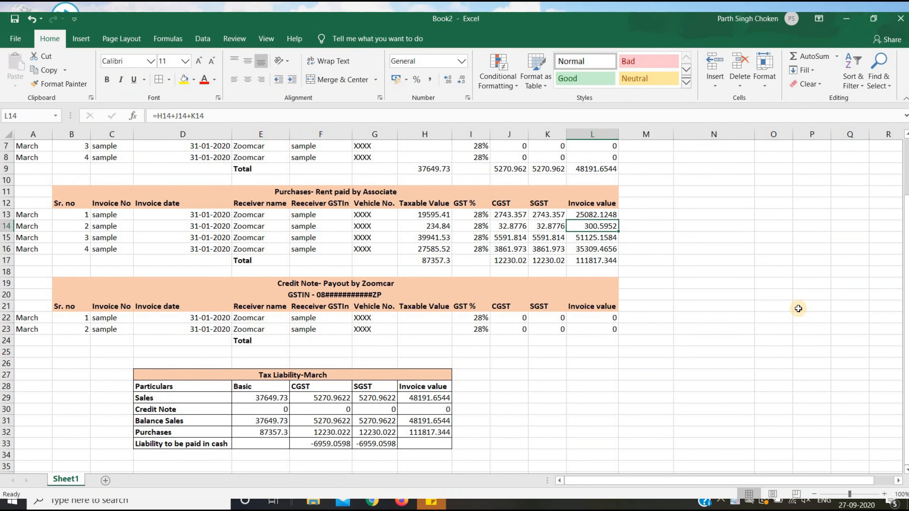
key(shift+Left)
key(shift+Left)
key(shift+Left)
key(shift+Left)
key(shift+Left)
key(shift+Left)
key(shift+Left)
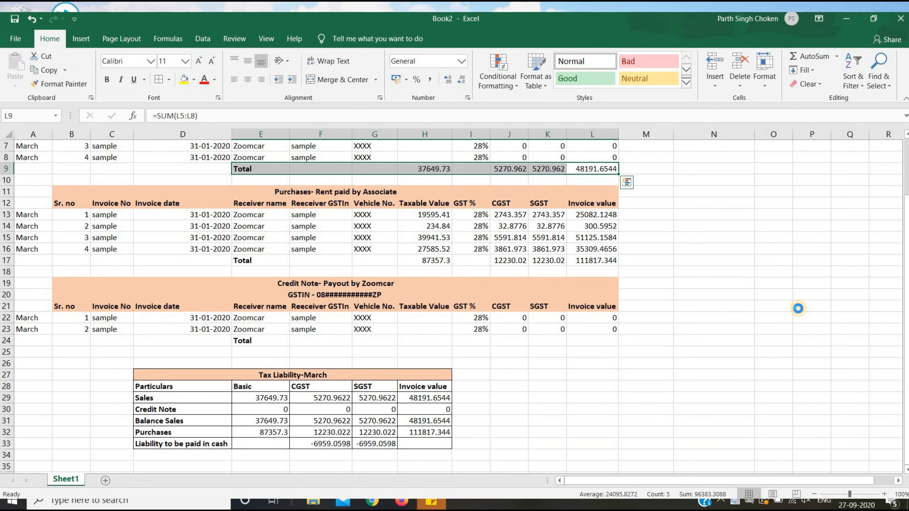
key(ctrl+b)
key(Down)
key(Down)
key(Down)
key(Down)
key(Down)
key(Down)
key(Down)
key(Down)
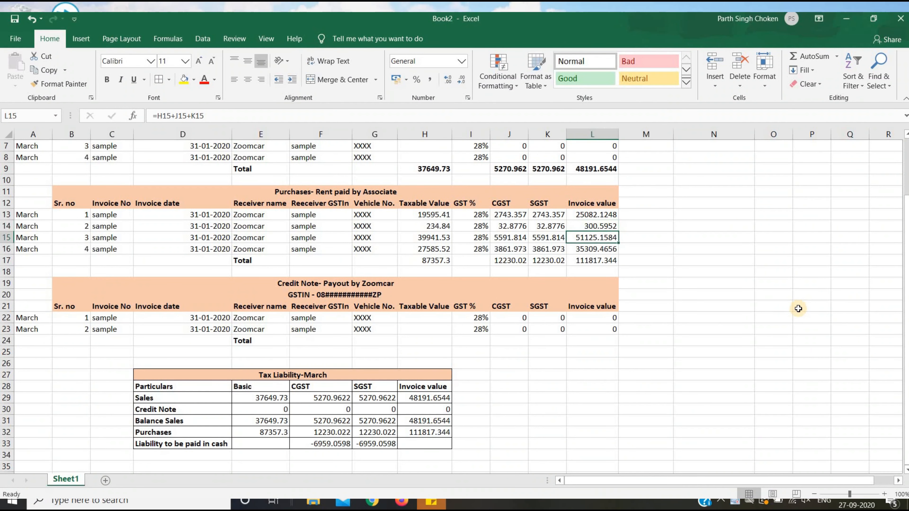
key(shift+Left)
key(shift+Left)
key(shift+Left)
key(shift+Left)
key(ctrl+b)
key(Down)
key(Down)
key(Down)
key(Down)
key(Down)
key(Down)
key(Down)
key(Down)
key(Down)
key(Down)
key(Down)
key(Down)
key(Down)
key(Down)
key(Down)
key(Down)
key(Down)
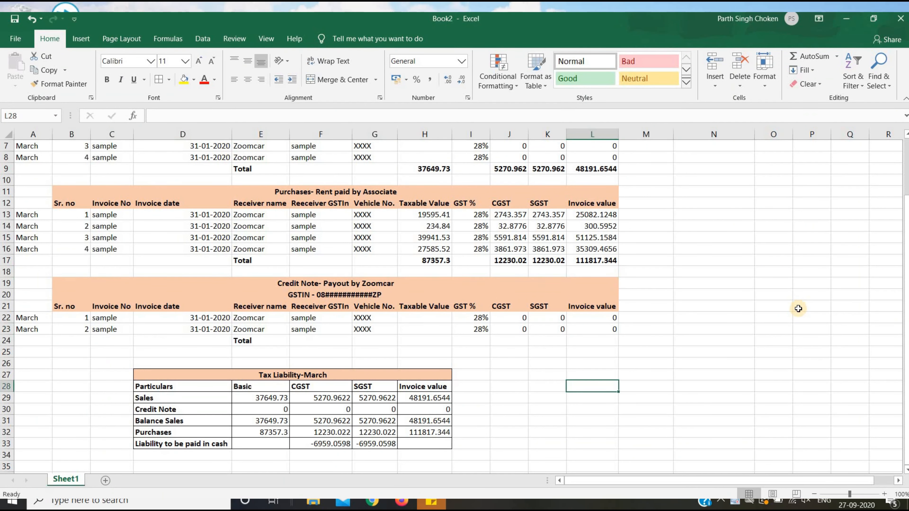
Fill the CGST and SGST cash liability cells F33:G33 with yellow.
key(Left)
key(Left)
key(Left)
key(Left)
key(Left)
key(Left)
key(Left)
key(Right)
key(Up)
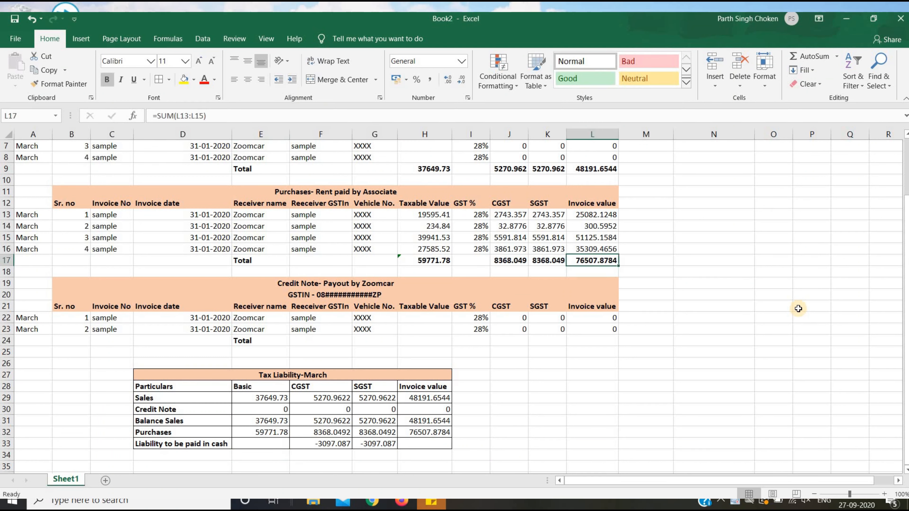
key(Down)
key(Down)
key(Down)
key(Down)
key(Down)
key(Down)
key(Down)
key(Down)
key(Down)
key(Down)
key(Down)
key(Down)
key(Down)
key(Down)
key(Down)
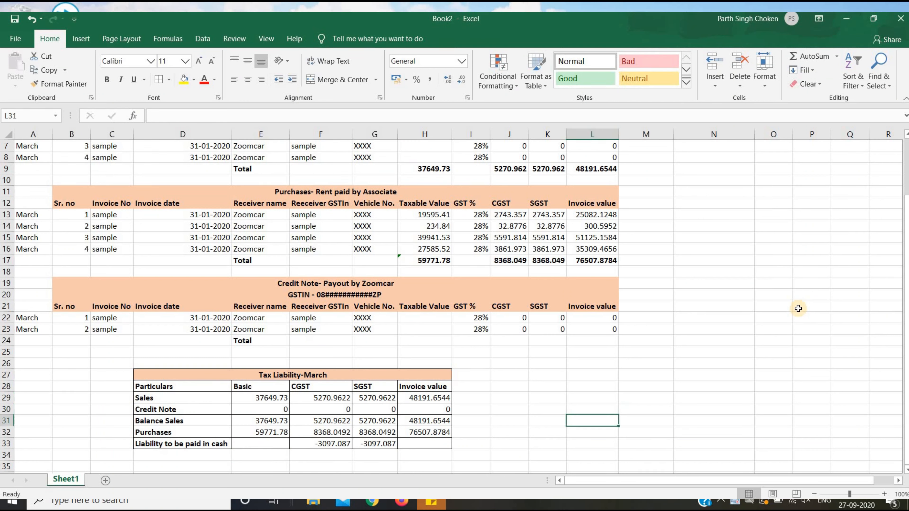
key(Left)
key(Left)
key(Left)
key(Left)
key(Down)
key(Left)
key(Left)
key(shift+Right)
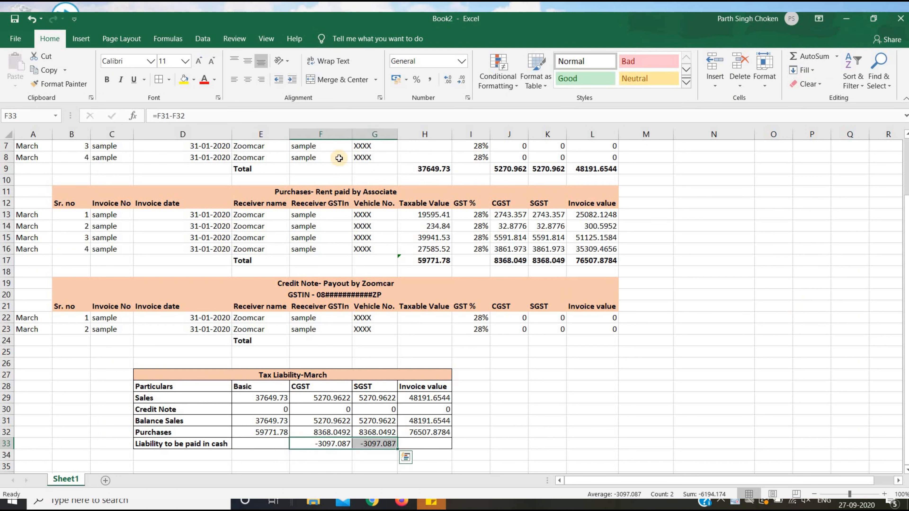
click(183, 82)
click(509, 408)
key(Down)
key(Down)
key(Down)
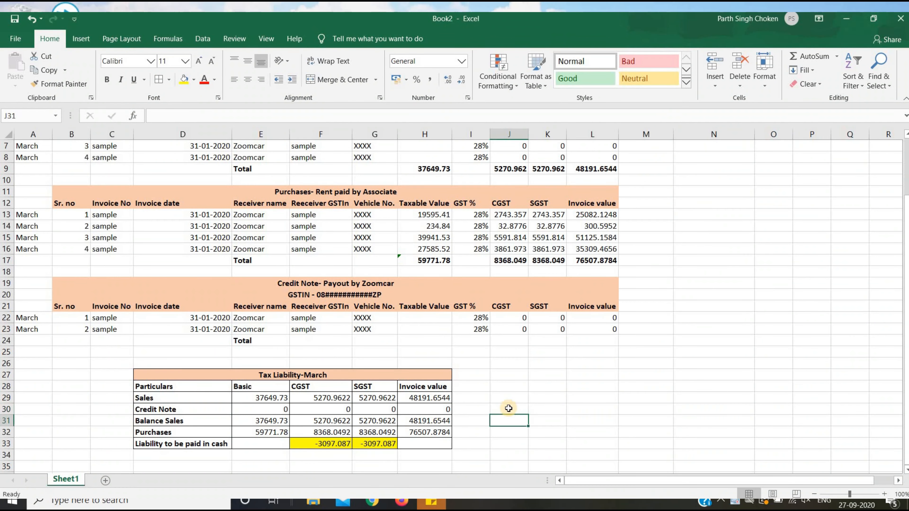
key(Left)
key(Left)
key(Left)
key(Left)
key(Left)
key(Left)
key(Up)
key(Up)
key(Up)
key(Up)
key(Up)
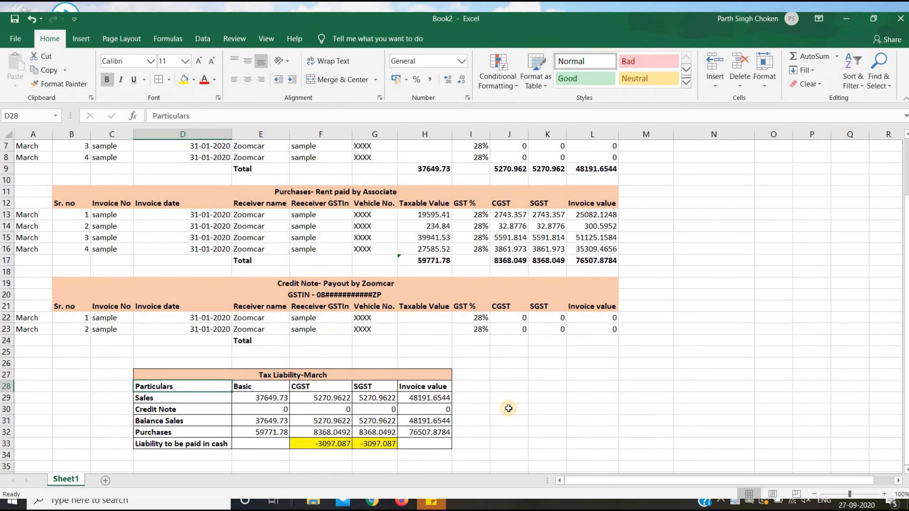
key(Up)
key(Up)
key(Up)
key(Up)
key(Up)
key(Up)
key(Up)
key(Up)
key(Up)
key(Up)
key(Up)
key(Up)
key(Up)
key(Up)
key(Up)
key(Up)
key(Up)
key(Up)
key(Up)
key(Up)
key(Down)
key(Down)
key(Down)
key(Down)
key(Down)
key(Down)
key(Down)
key(Down)
key(Down)
key(Down)
key(Down)
key(Down)
key(Down)
key(Down)
key(Down)
key(Down)
key(Down)
key(Down)
key(Down)
key(Down)
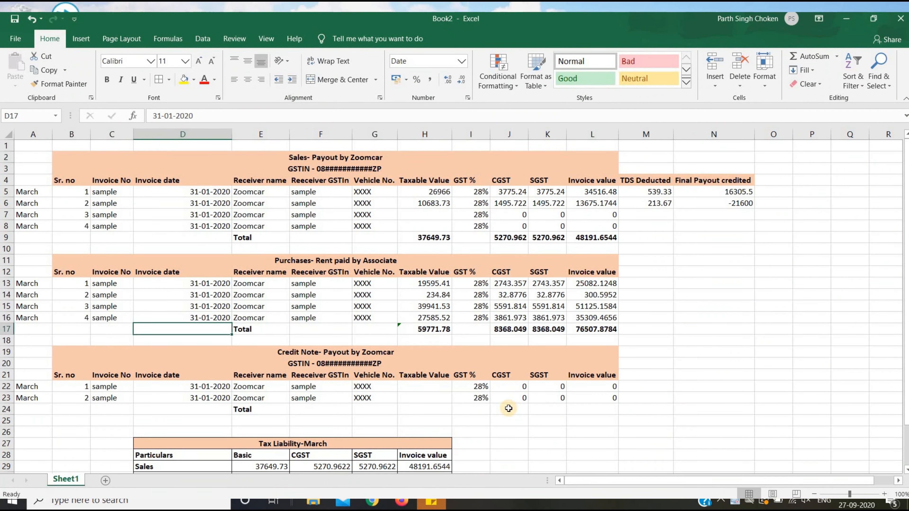
key(Down)
Save Book2 under the name Sampleworkbook in the GST Filling folder.
key(ctrl+s)
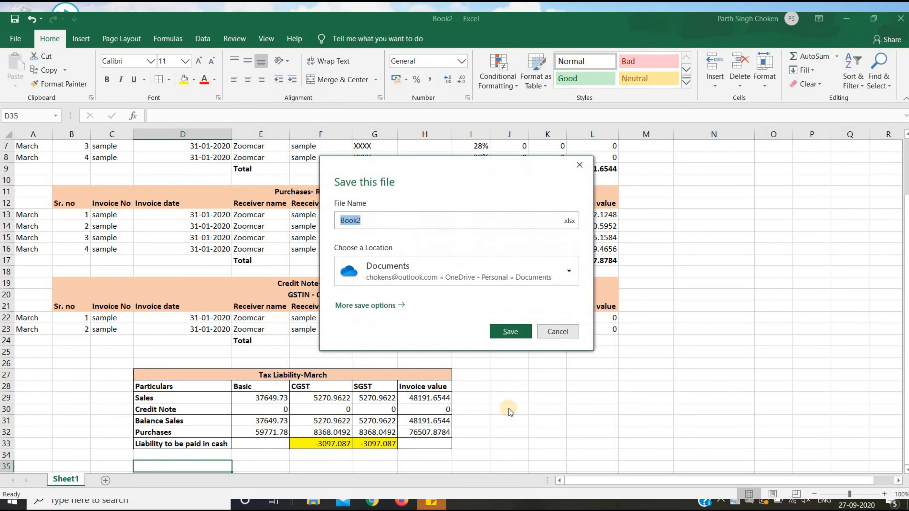
click(567, 276)
click(494, 101)
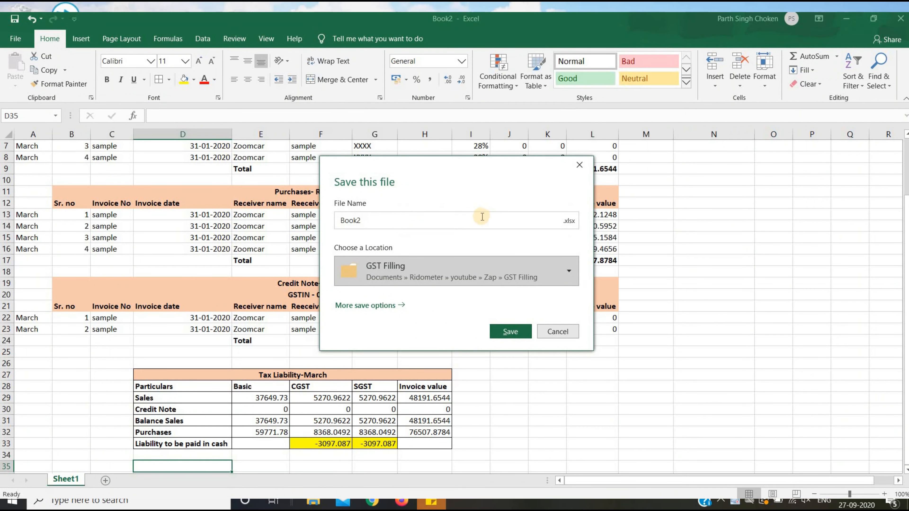
text(Sampleworkbook)
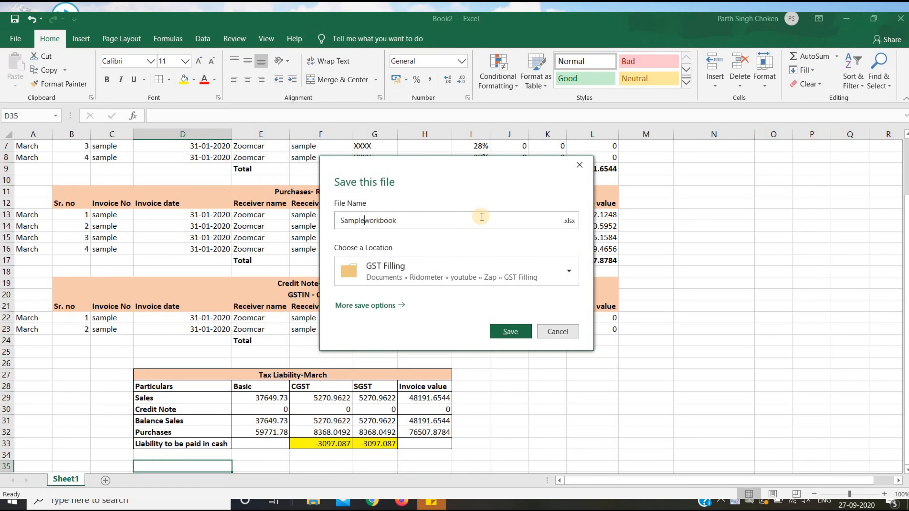
key(Return)
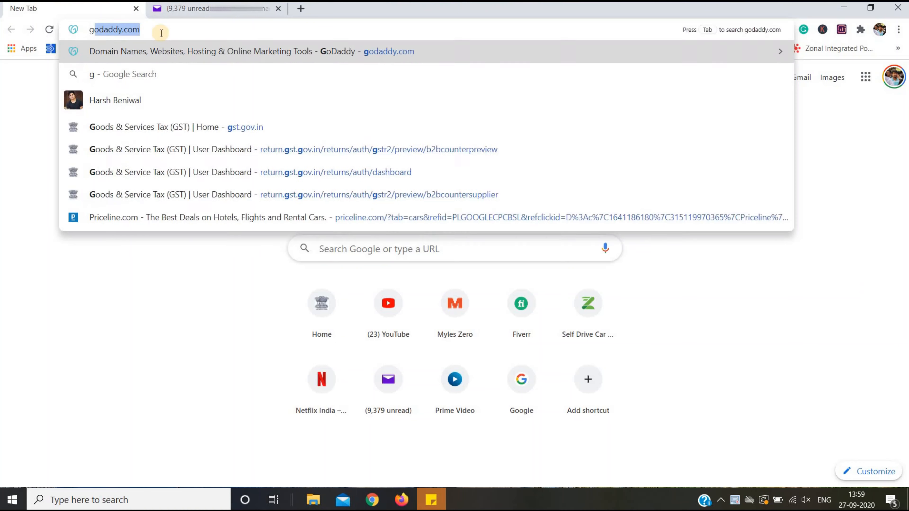
Load gst.gov.in in Chrome and go to the portal's login page.
text(st.gov.in)
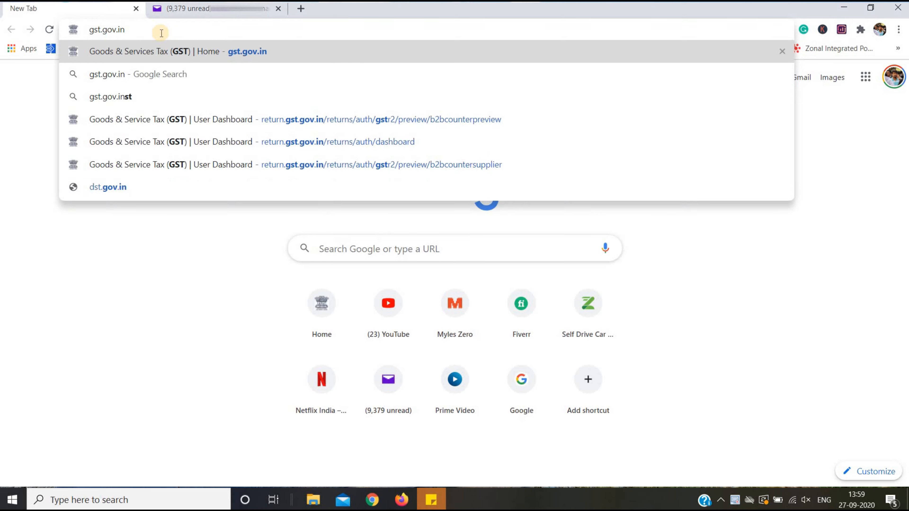
key(Return)
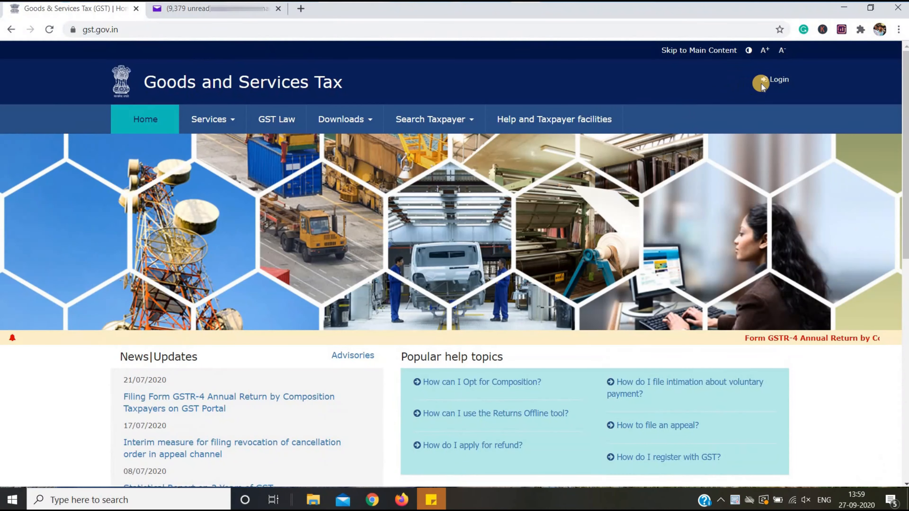
click(778, 81)
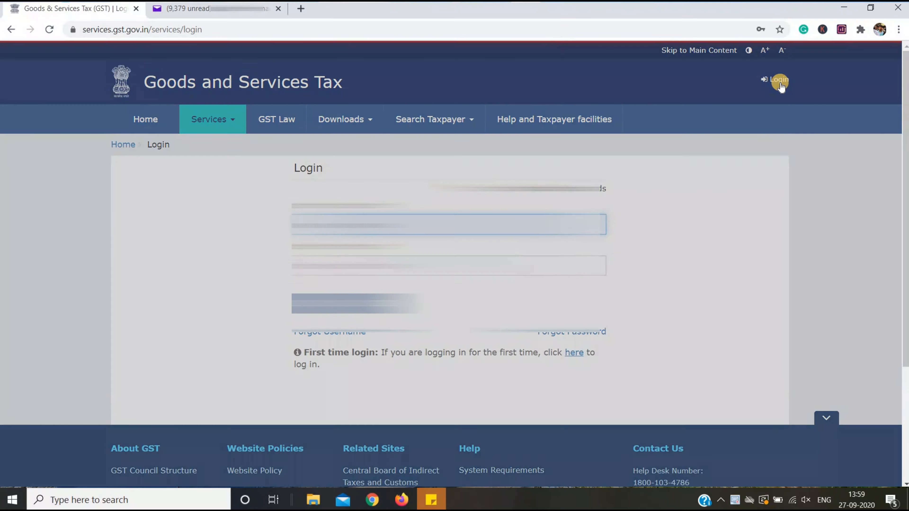
Sign in with the account credentials and captcha, then go to the returns dashboard.
key(Tab)
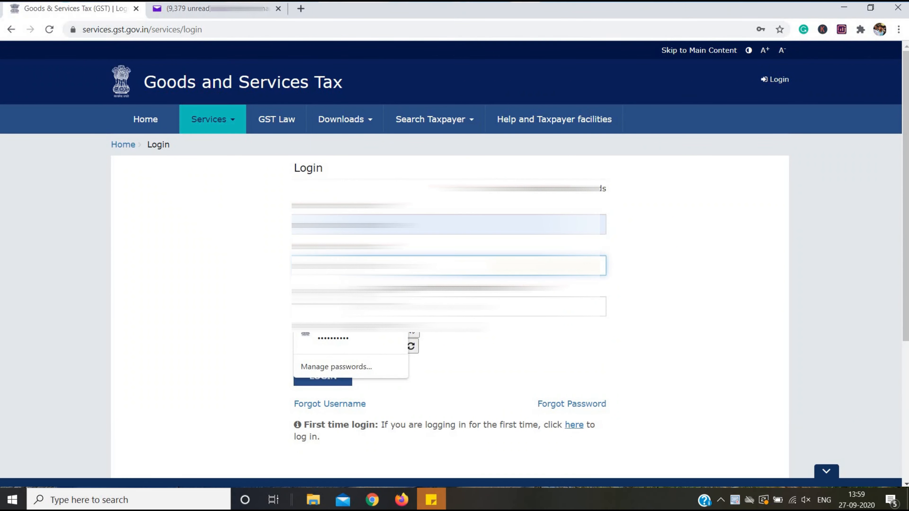
key(Escape)
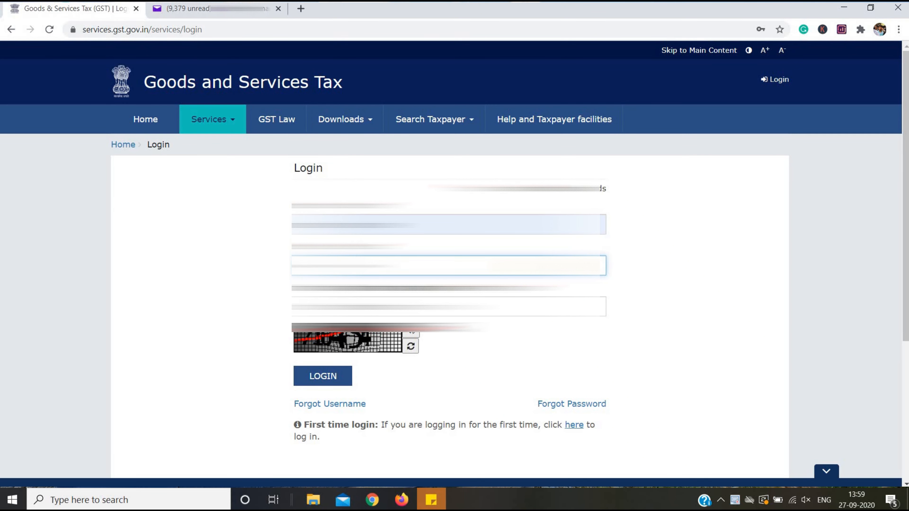
click(449, 306)
text(7)
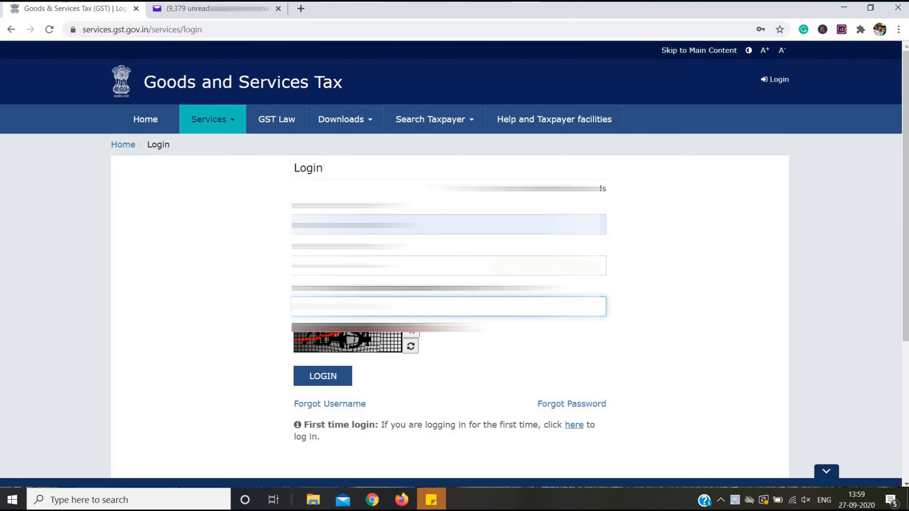
click(330, 373)
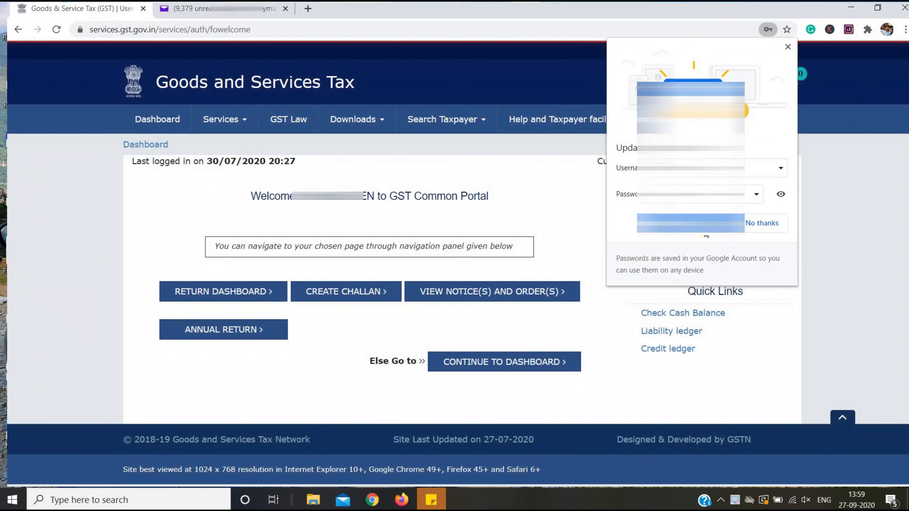
click(761, 224)
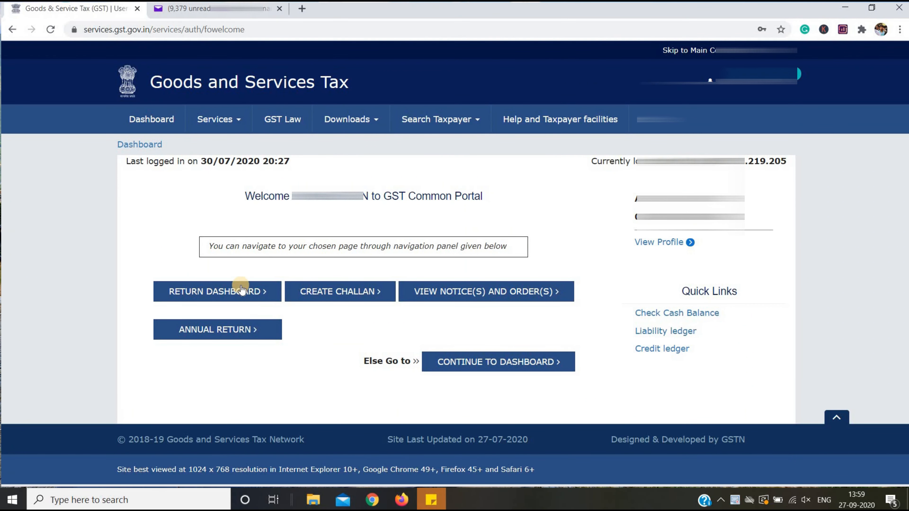
click(241, 290)
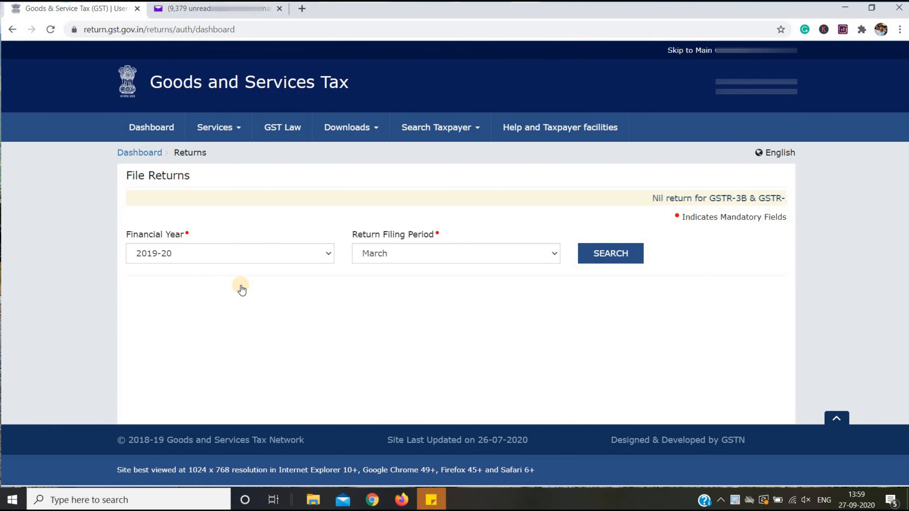
Search returns for financial year 2019-20, period March, and start the GSTR-3B monthly return online.
click(288, 248)
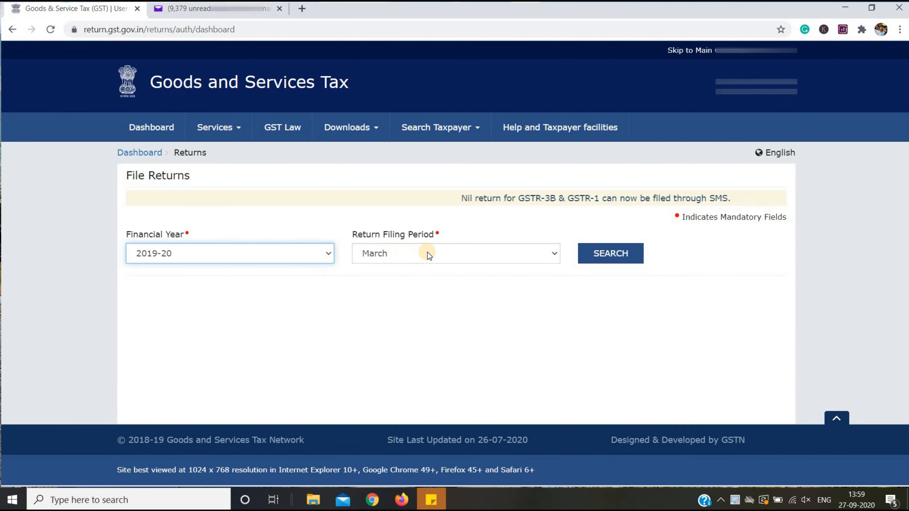
click(427, 252)
click(605, 317)
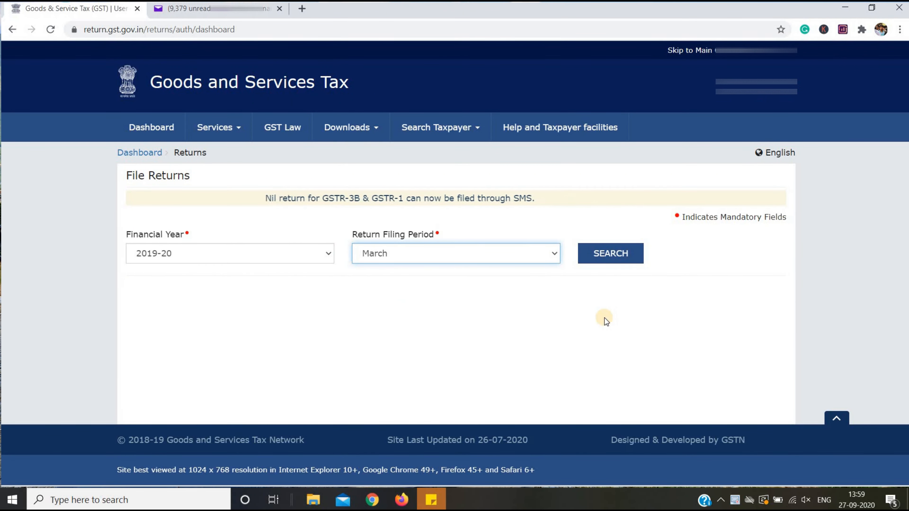
click(618, 256)
scroll(619, 256, down, 1)
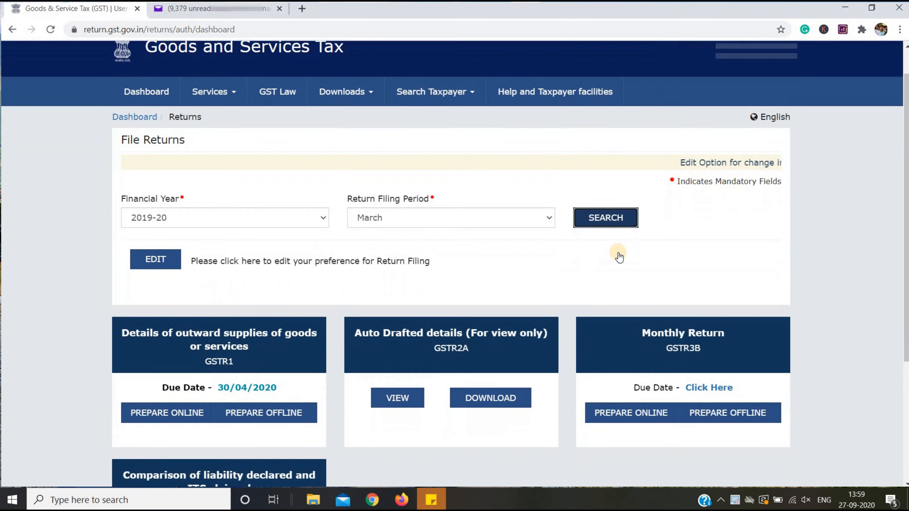
scroll(620, 257, down, 3)
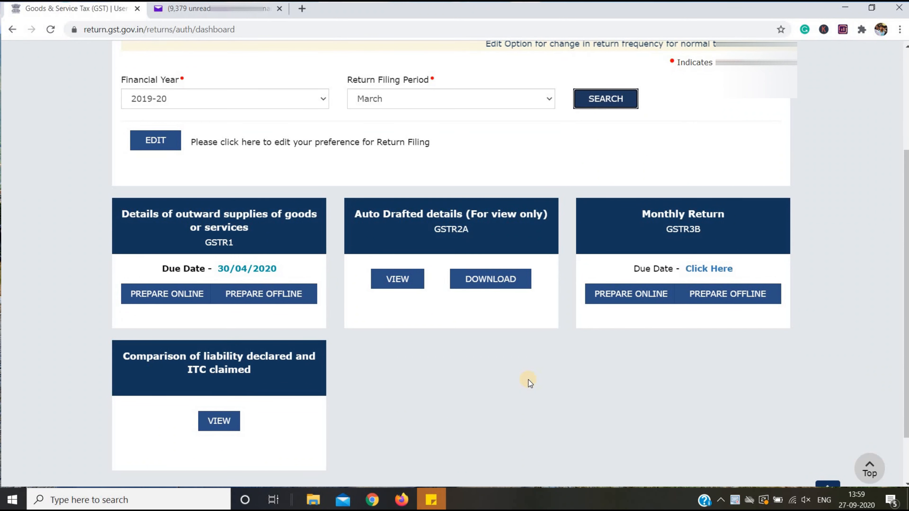
click(625, 297)
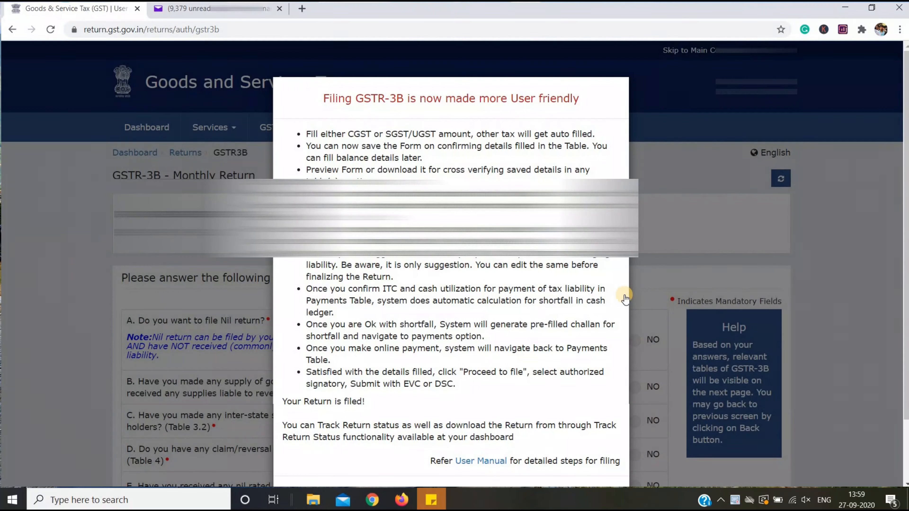
Close the simplified-filing notice and bring the unanswered Yes/No questions A–G into view.
scroll(554, 328, down, 2)
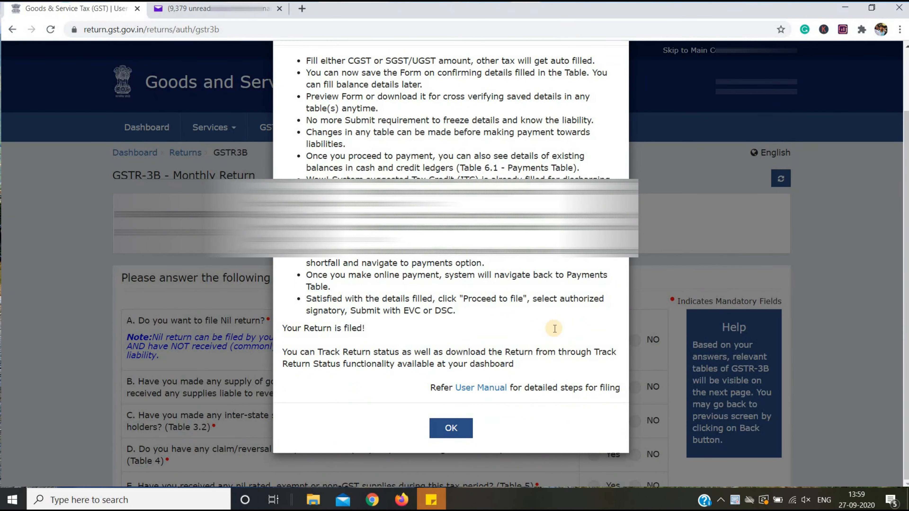
click(451, 428)
scroll(454, 428, down, 2)
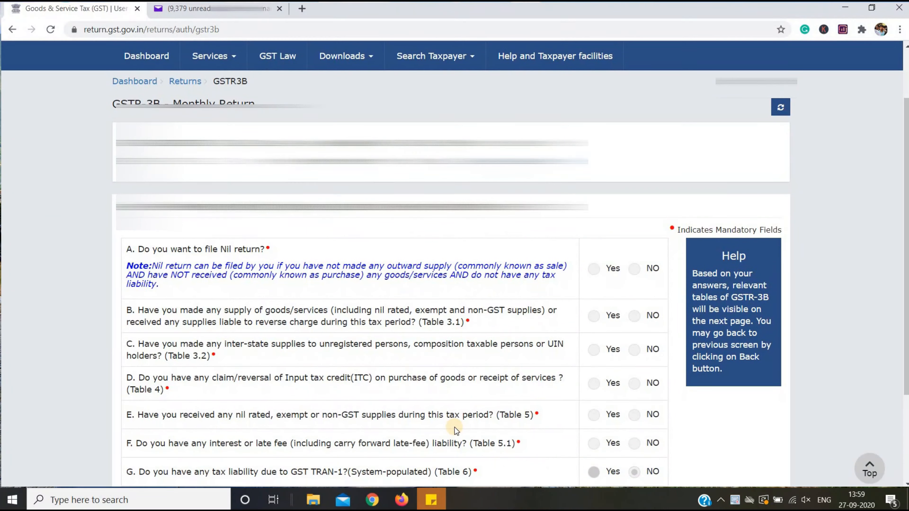
scroll(455, 427, down, 2)
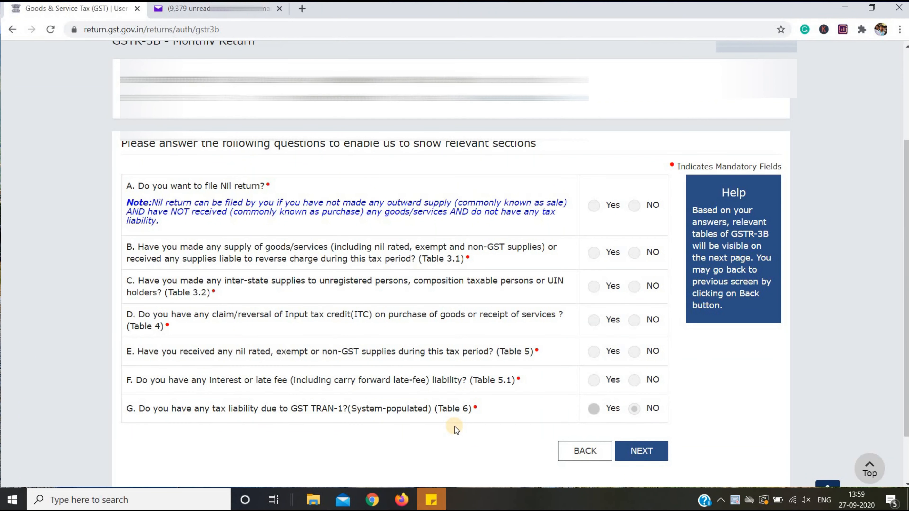
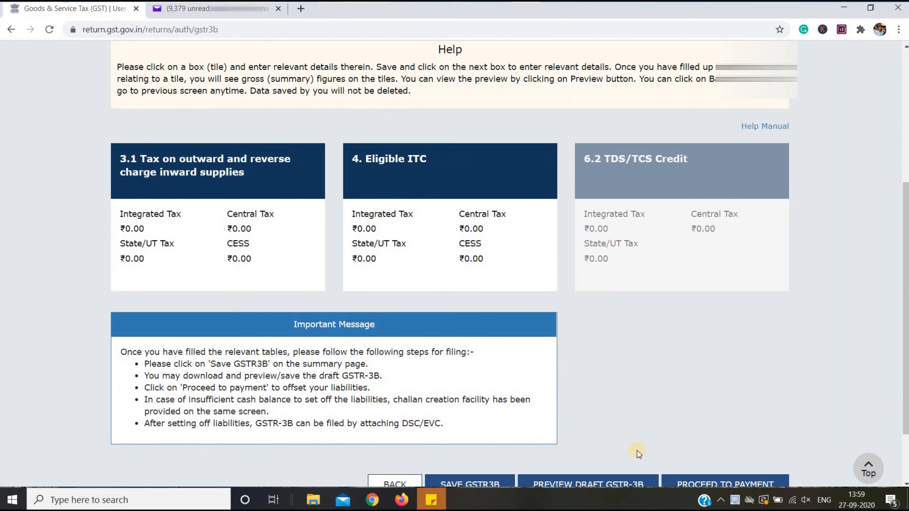
Scroll the GSTR-3B summary until the 3.1, 4 and 6.2 tiles show, all at ₹0.00.
mouse_move(655, 198)
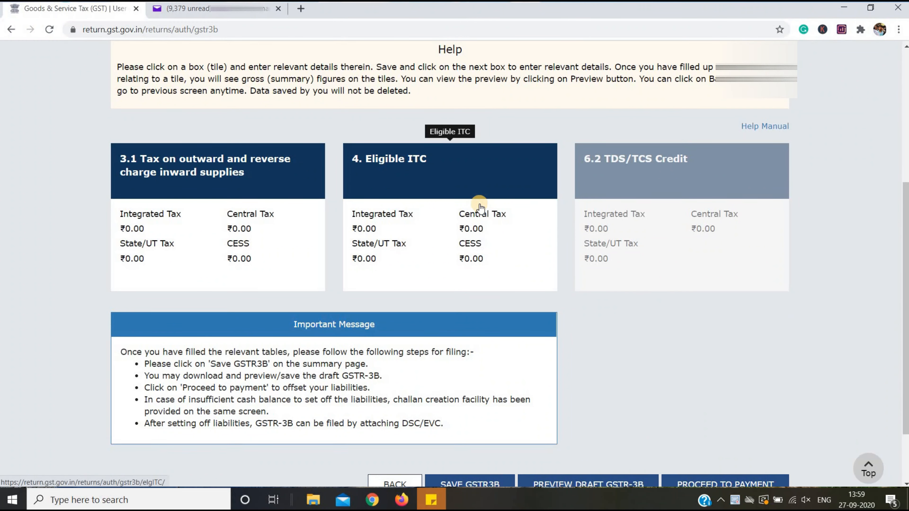
scroll(479, 207, down, 1)
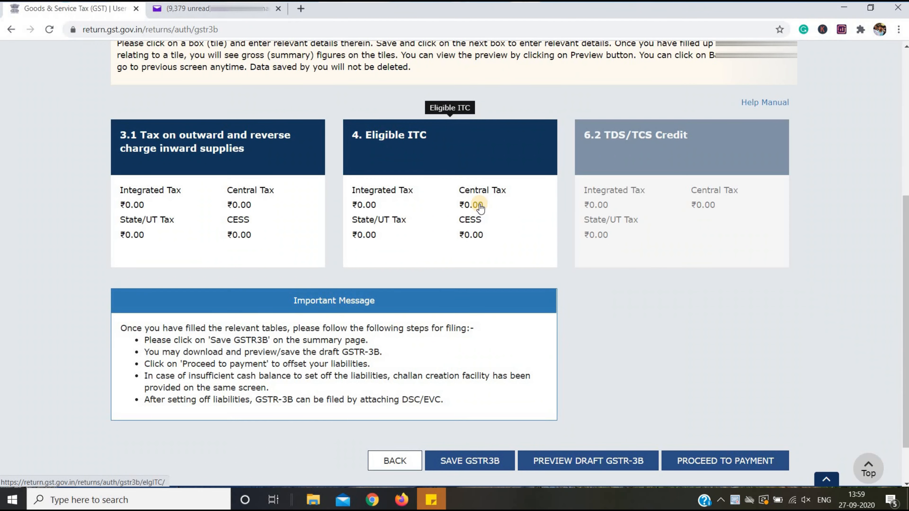
In section 3.1, enter taxable value 37650 and central tax 5271, then confirm.
click(322, 207)
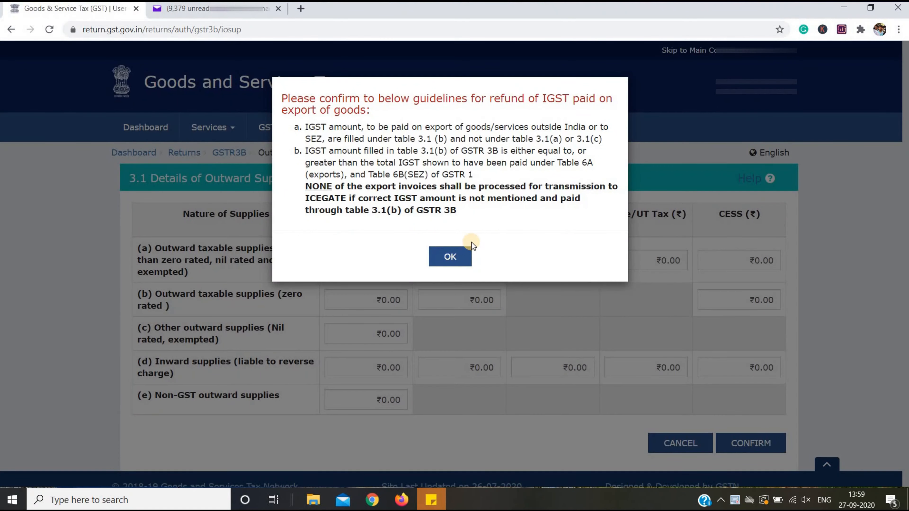
click(452, 256)
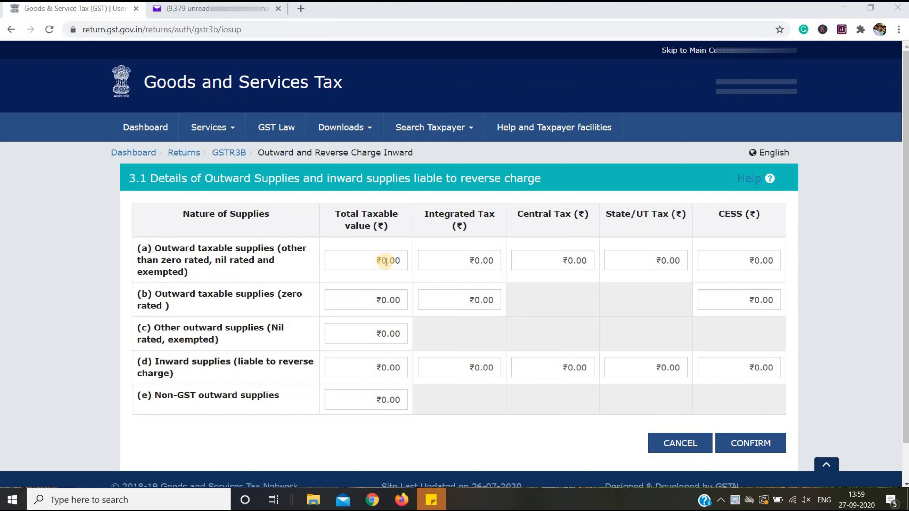
click(387, 261)
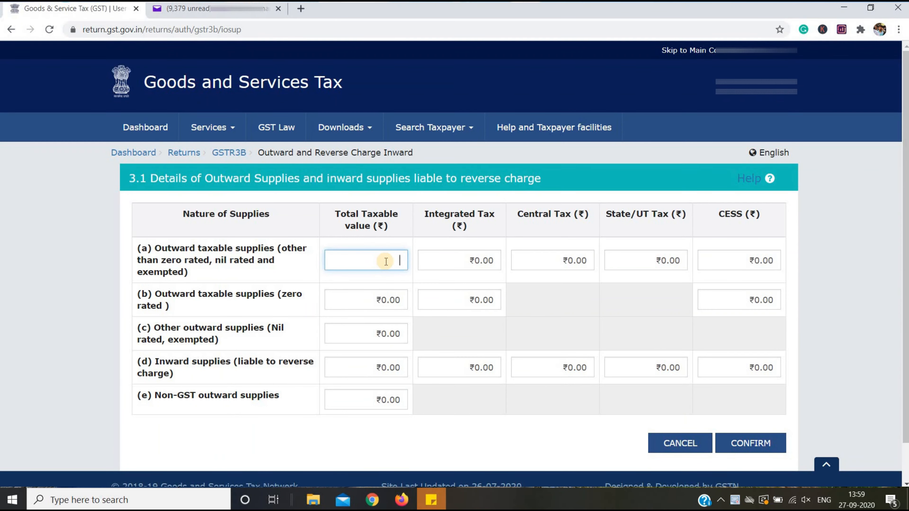
text(37650)
click(796, 247)
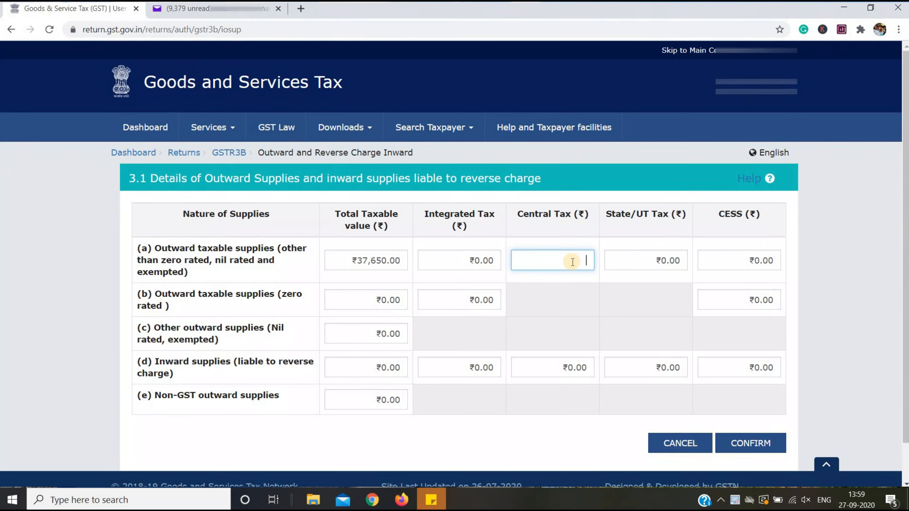
text(5271)
click(812, 298)
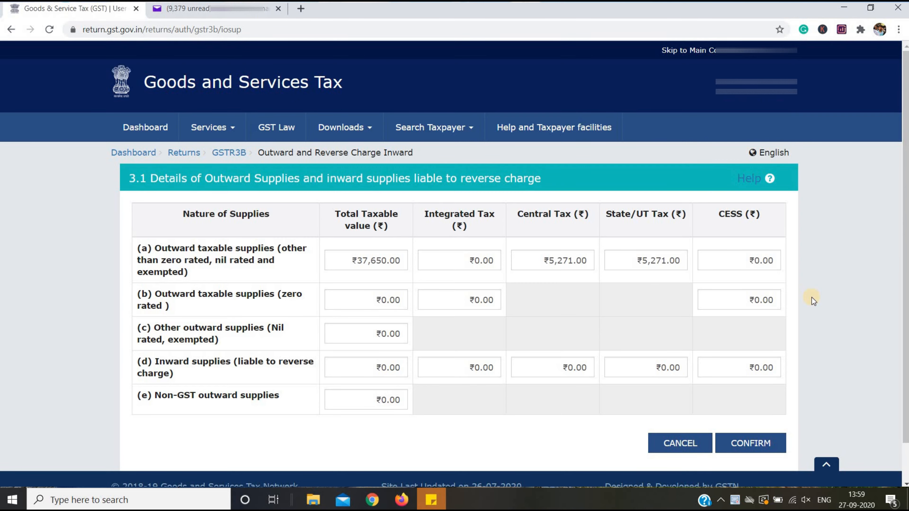
click(773, 441)
Save the GSTR-3B draft with the section 3.1 figures.
scroll(509, 451, down, 5)
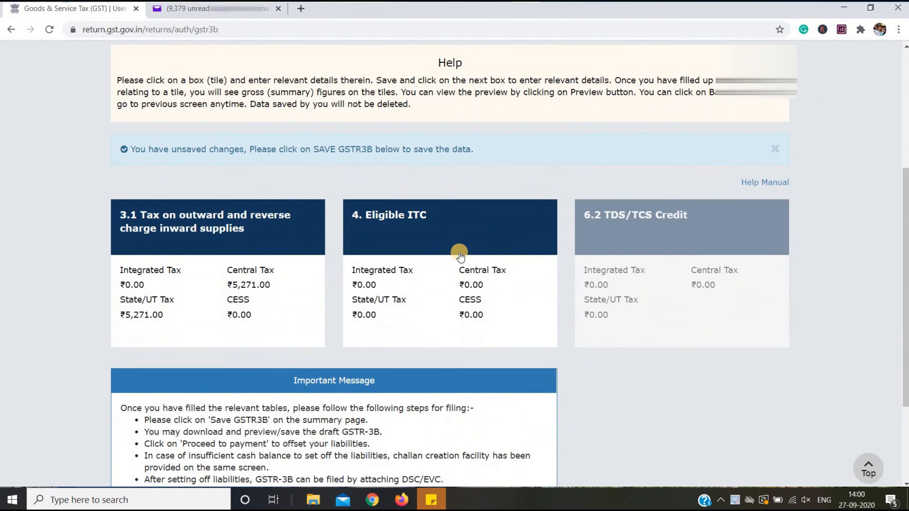
scroll(460, 255, down, 3)
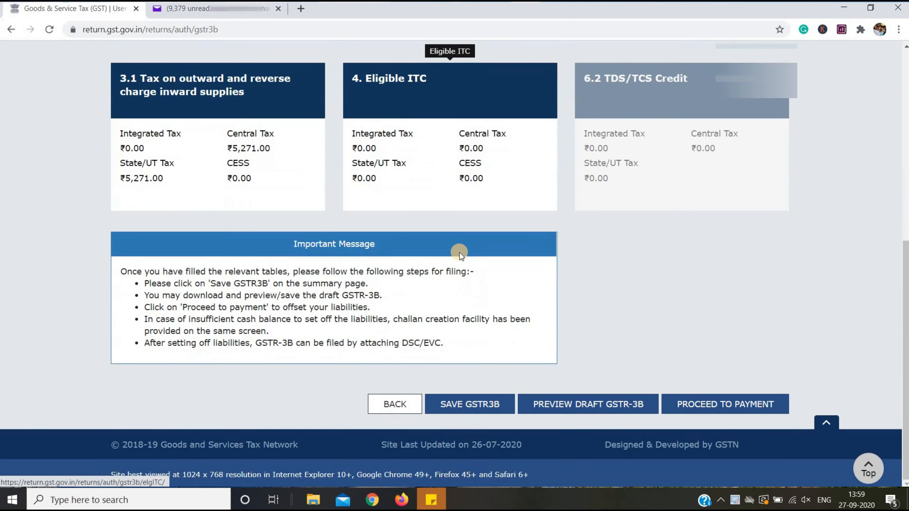
click(496, 406)
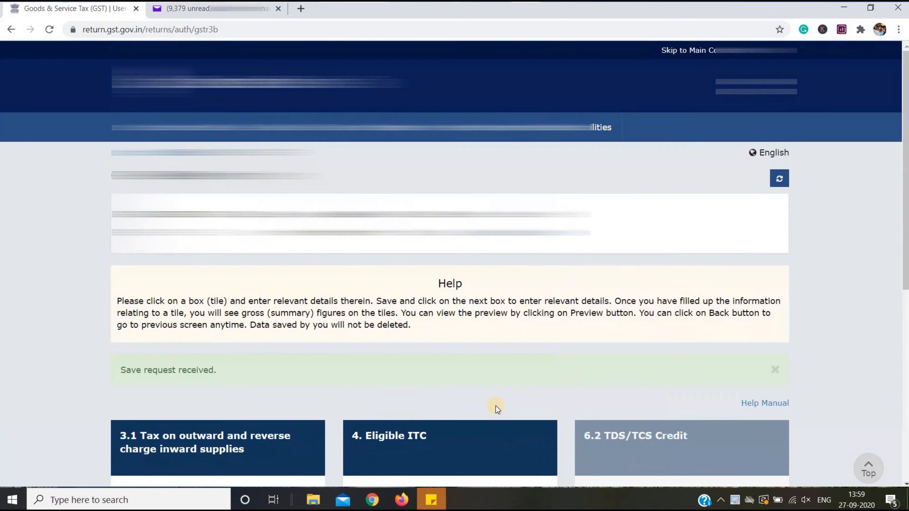
Claim ₹8,368 central tax under (5) All other ITC in section 4.
scroll(496, 406, down, 6)
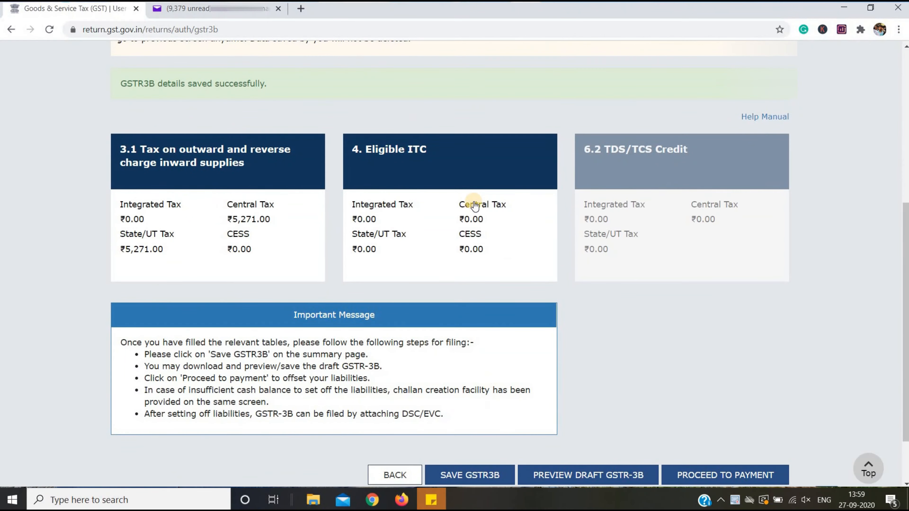
click(475, 207)
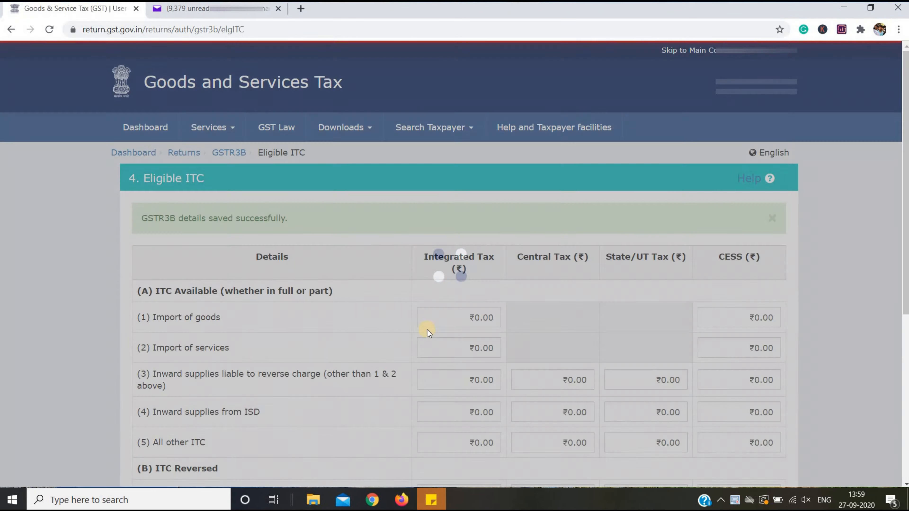
scroll(424, 382, down, 1)
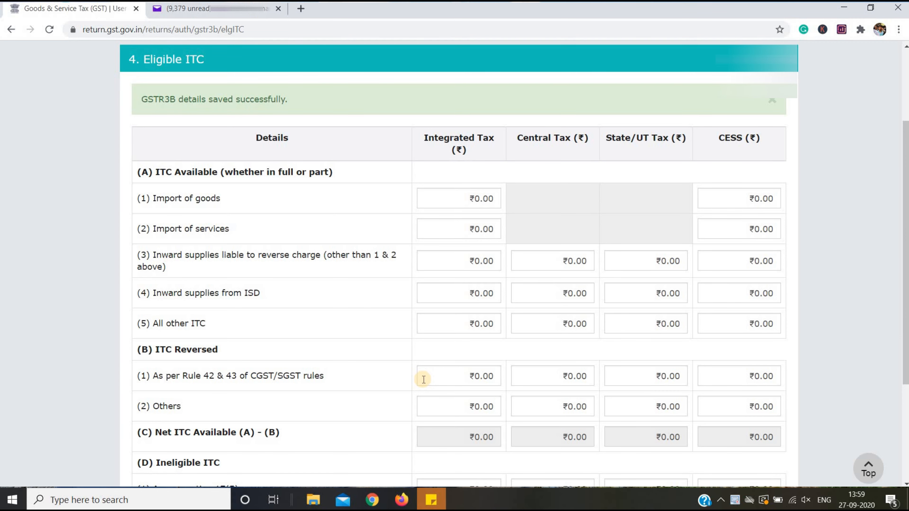
scroll(423, 379, down, 3)
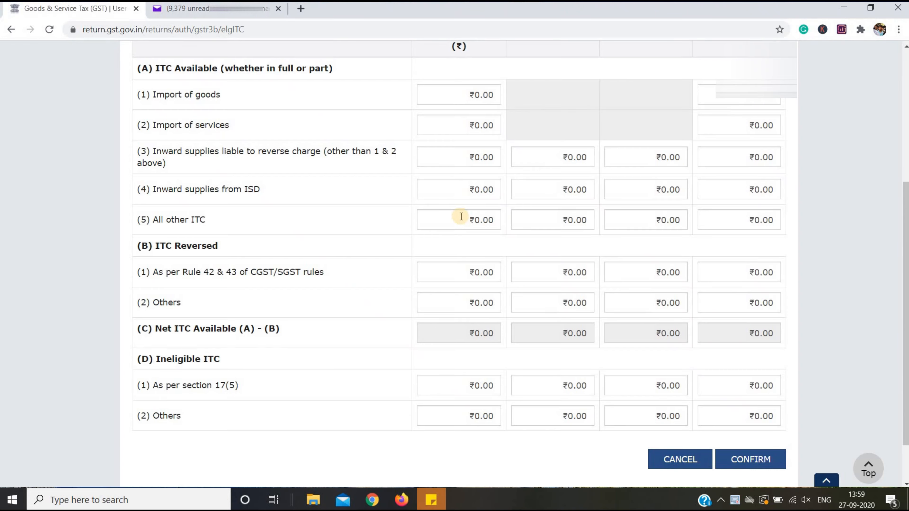
scroll(458, 217, up, 2)
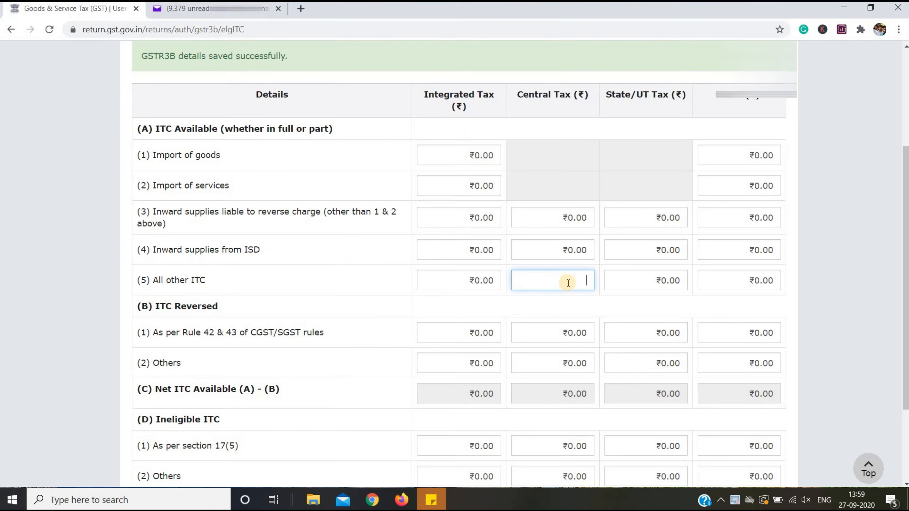
text(8368)
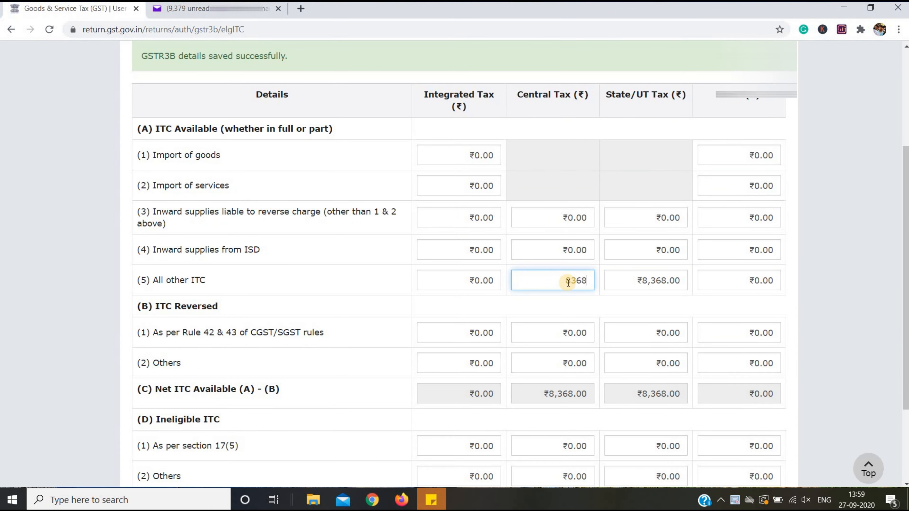
click(834, 275)
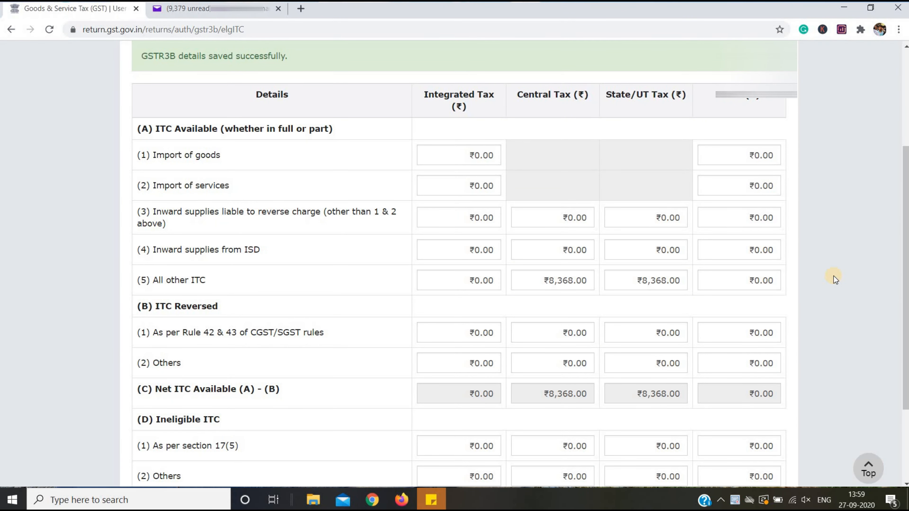
scroll(834, 276, down, 2)
scroll(834, 277, down, 1)
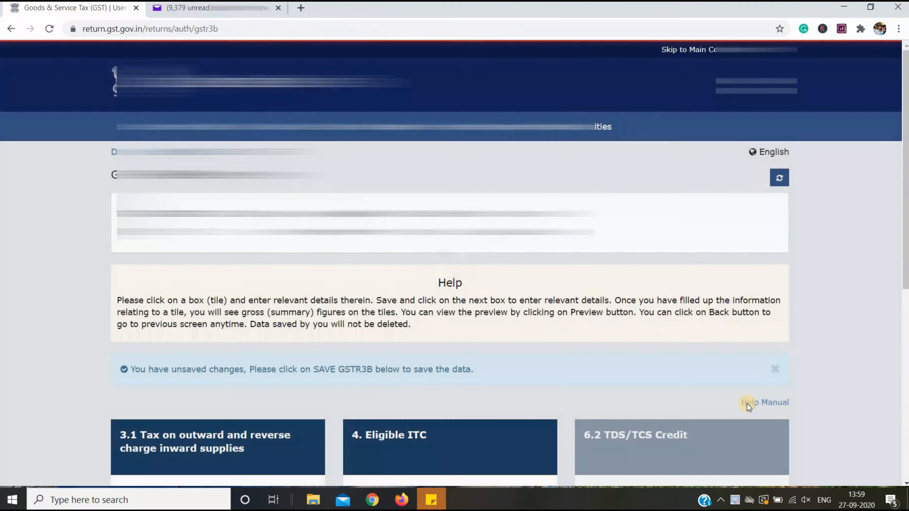
scroll(749, 404, down, 4)
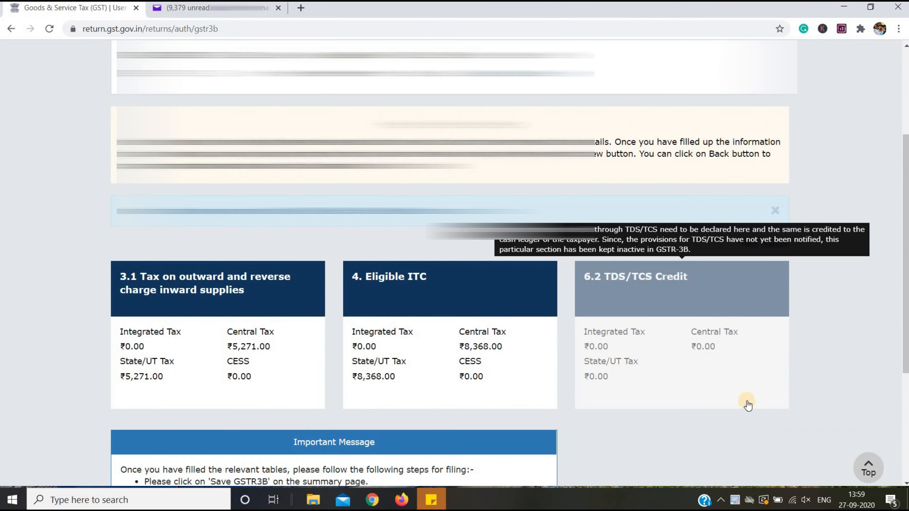
Save the GSTR-3B draft with the eligible ITC figures.
scroll(748, 404, down, 5)
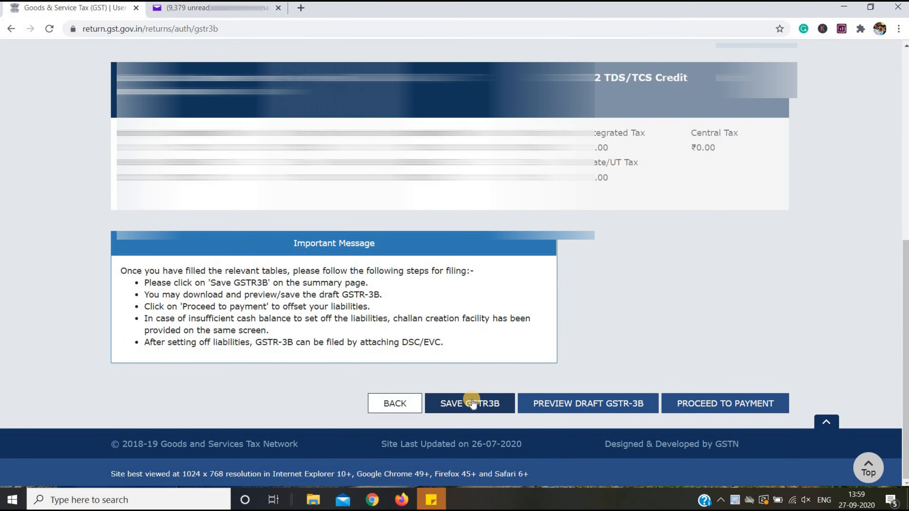
click(472, 403)
scroll(472, 399, down, 5)
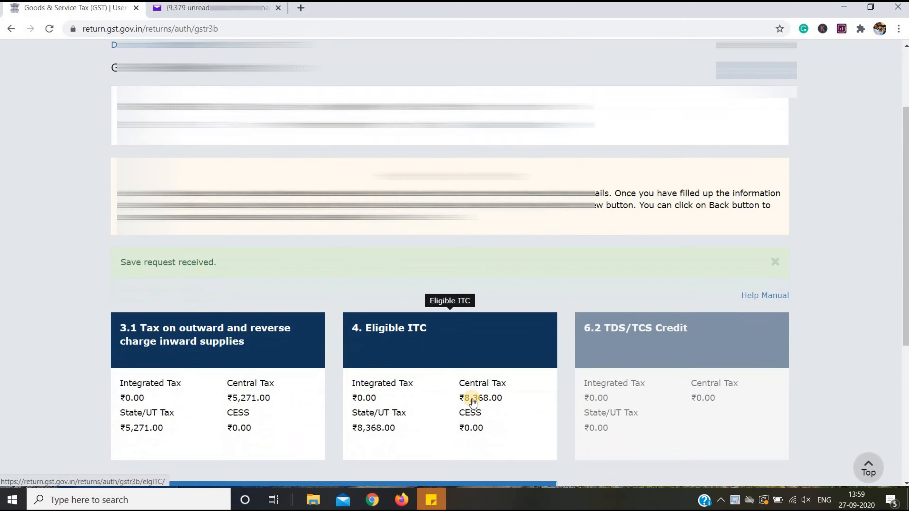
scroll(472, 397, down, 3)
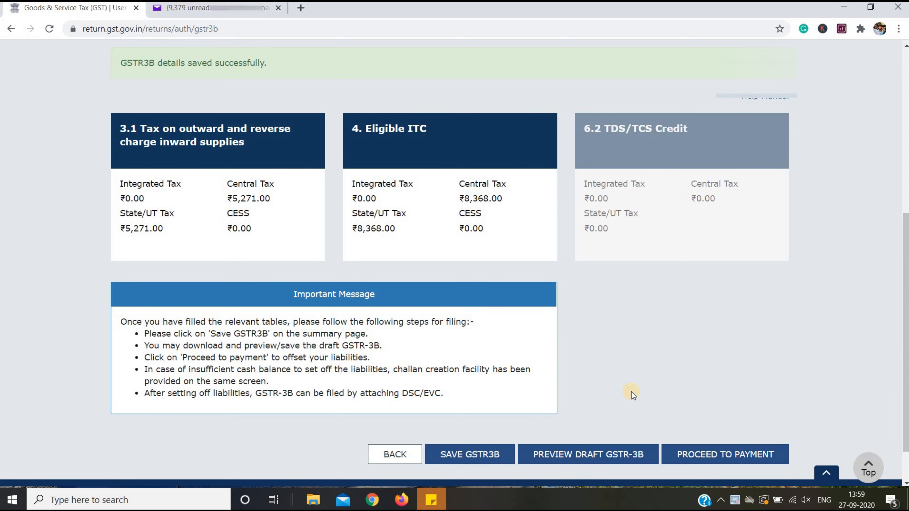
Save the draft GSTR-3B summary PDF in the subfolder under Documents > ZAP.
click(617, 454)
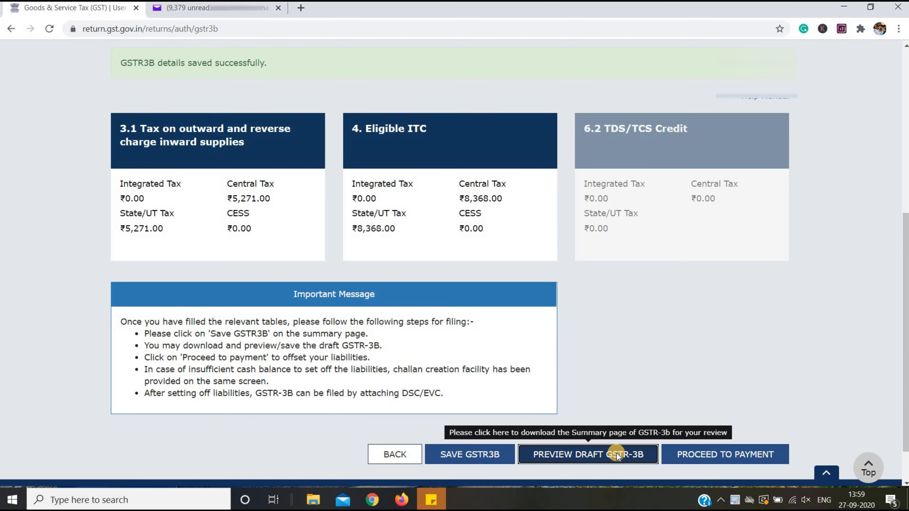
click(181, 27)
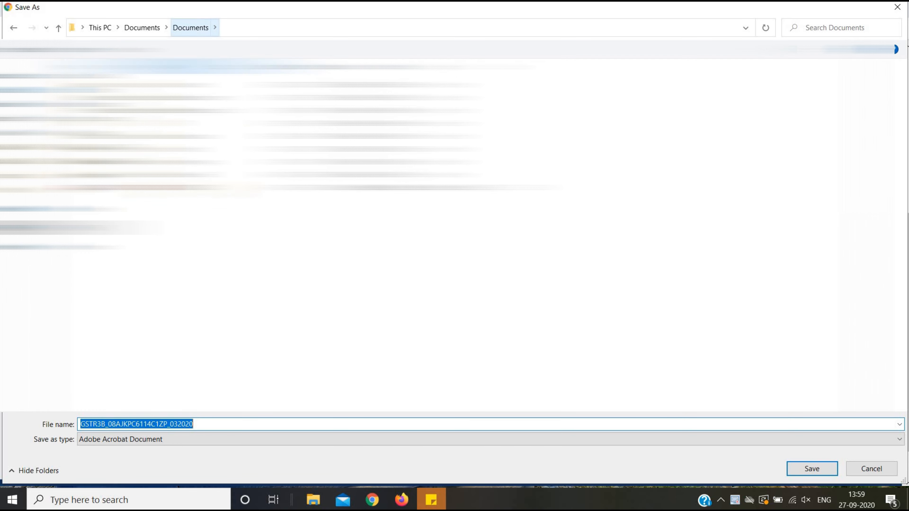
click(142, 27)
double_click(161, 200)
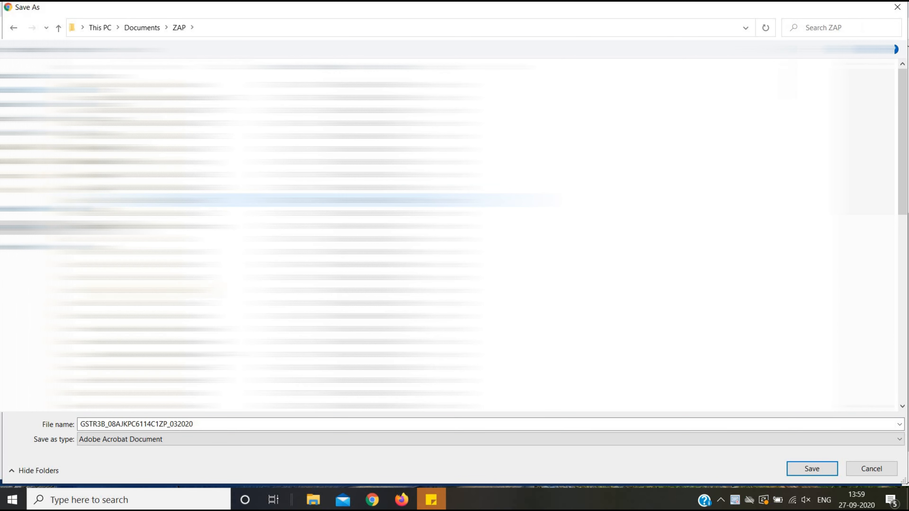
double_click(161, 366)
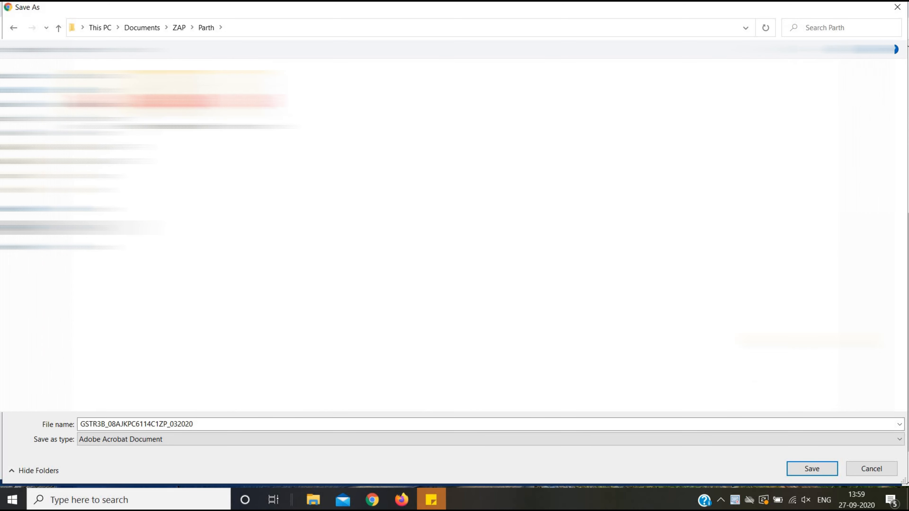
click(812, 469)
Open the saved draft PDF for review and proceed to the tax payment page.
click(121, 475)
click(148, 383)
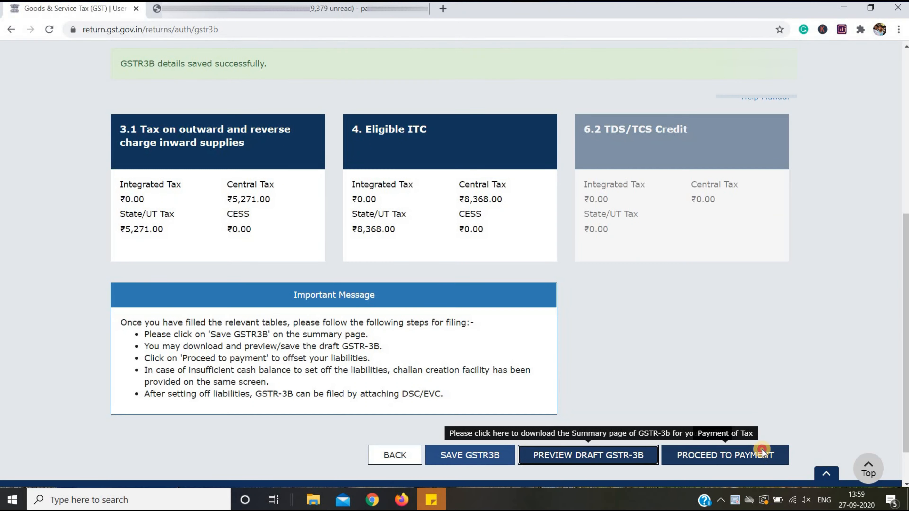
click(761, 452)
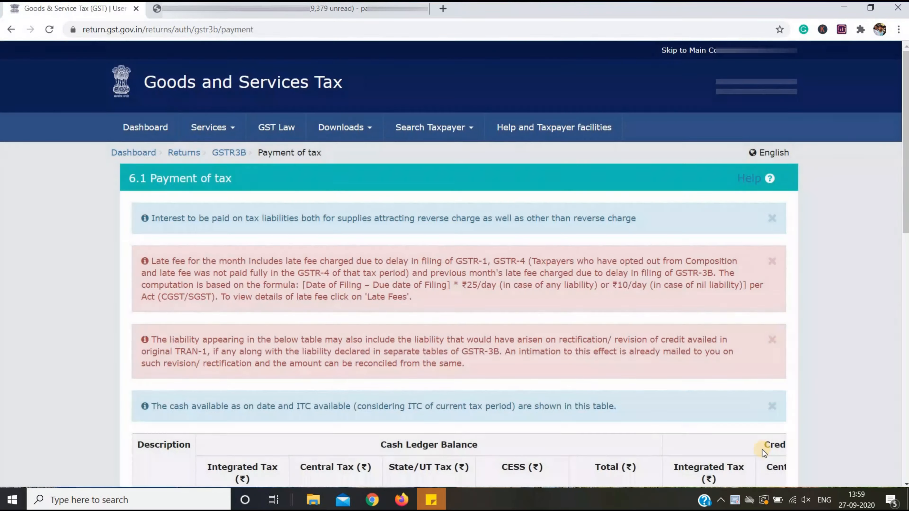
Post credit to ledger, offsetting ₹5,271 each of central and state tax through ITC.
scroll(784, 441, down, 6)
scroll(784, 442, down, 8)
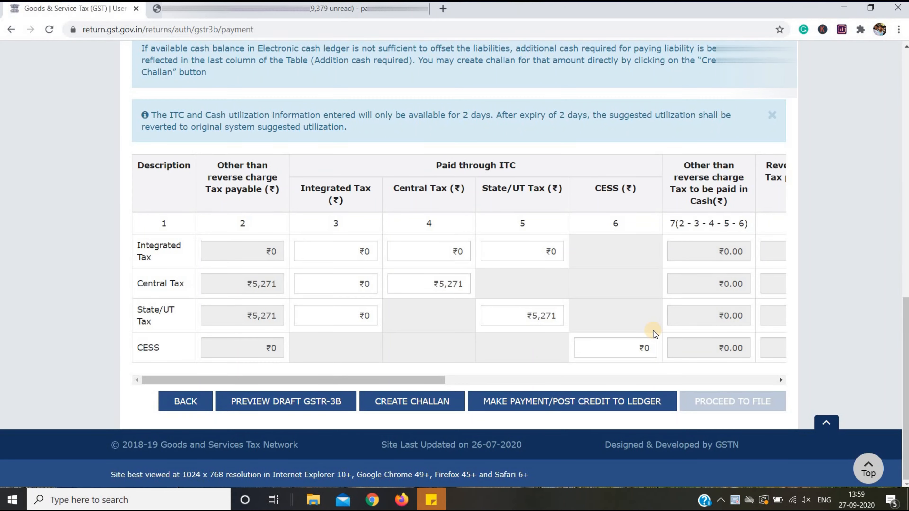
scroll(654, 334, right, 10)
scroll(654, 334, left, 10)
scroll(293, 337, right, 10)
scroll(386, 353, right, 2)
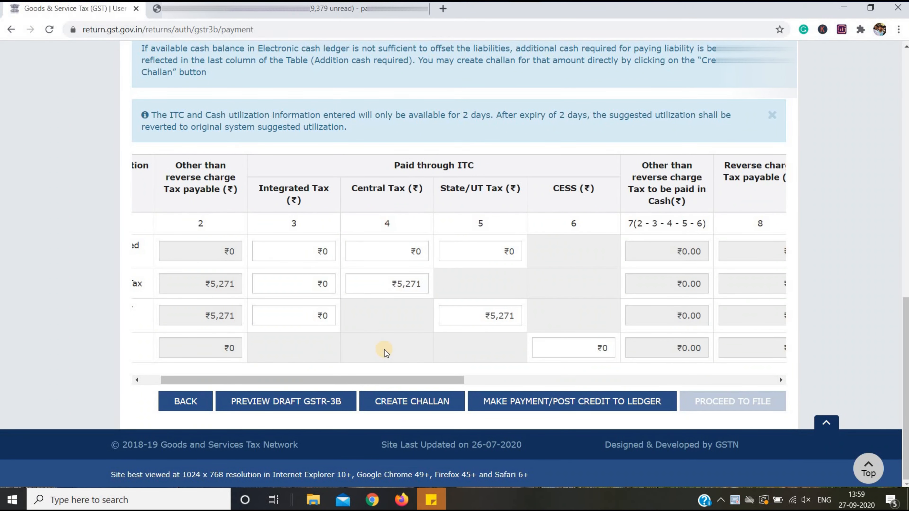
scroll(386, 353, left, 2)
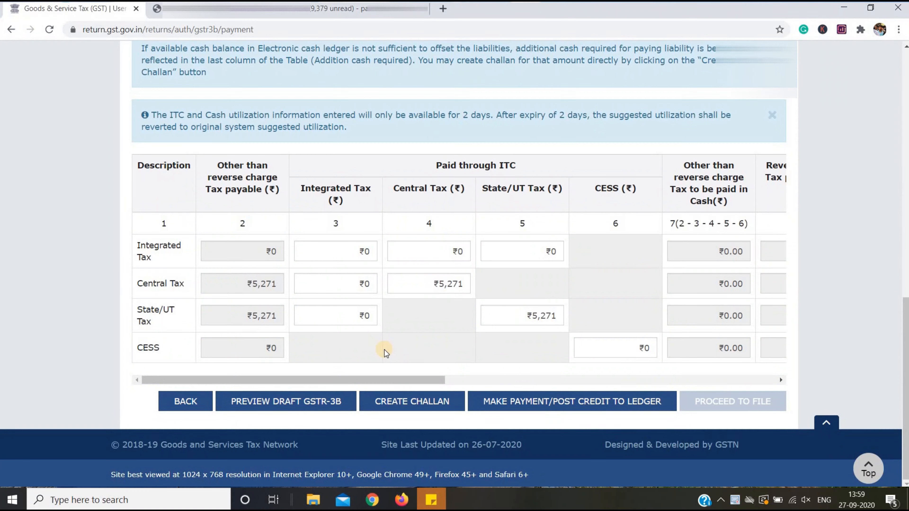
click(476, 379)
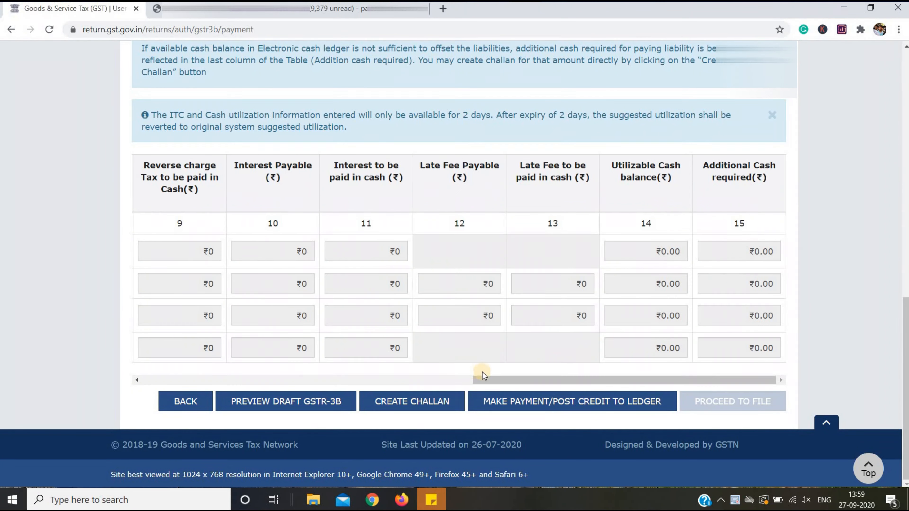
click(551, 402)
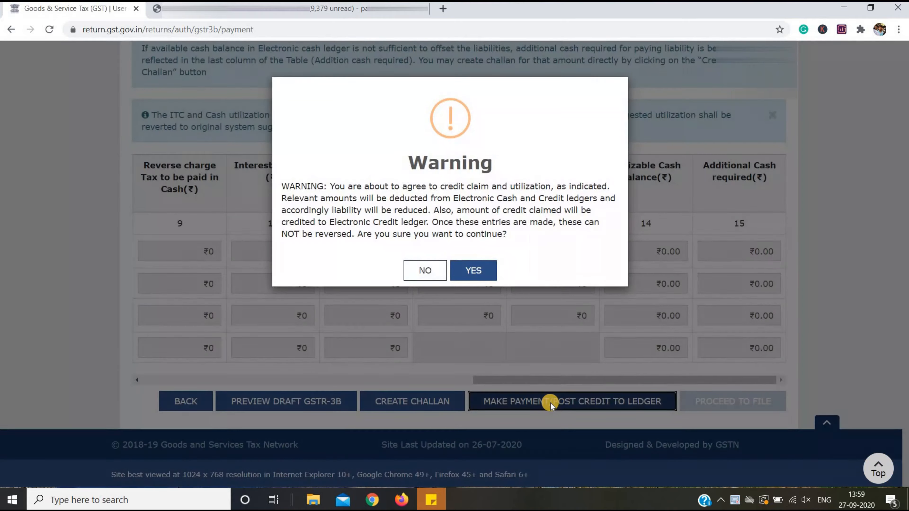
click(474, 271)
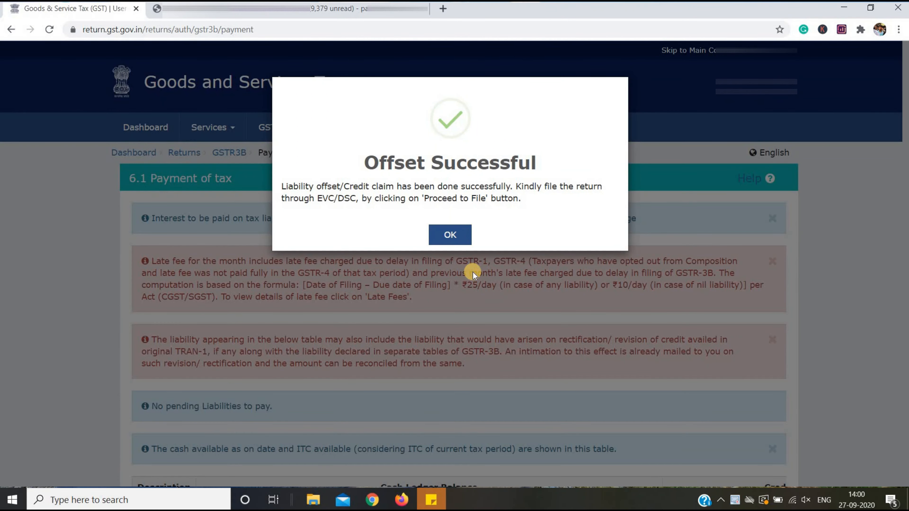
click(448, 235)
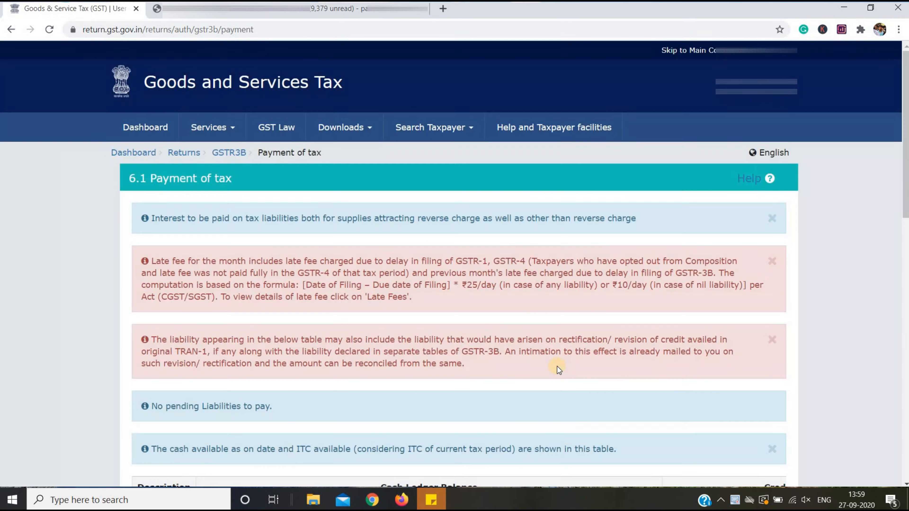
scroll(557, 367, down, 5)
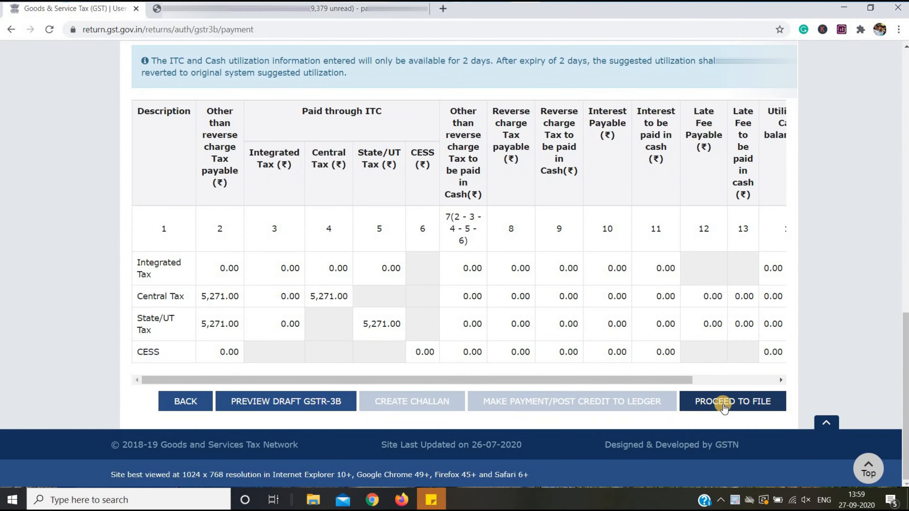
Go to filing, tick the declaration, and select the authorised signatory.
click(724, 401)
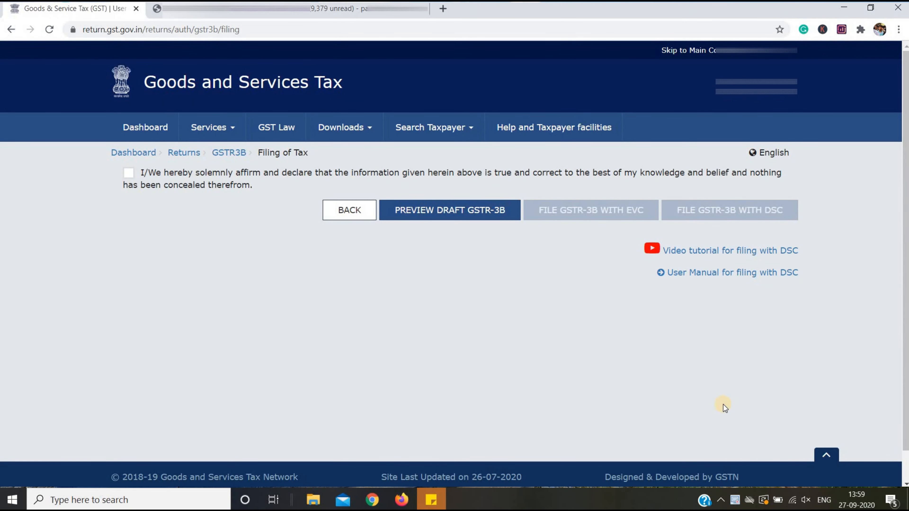
click(128, 173)
click(172, 214)
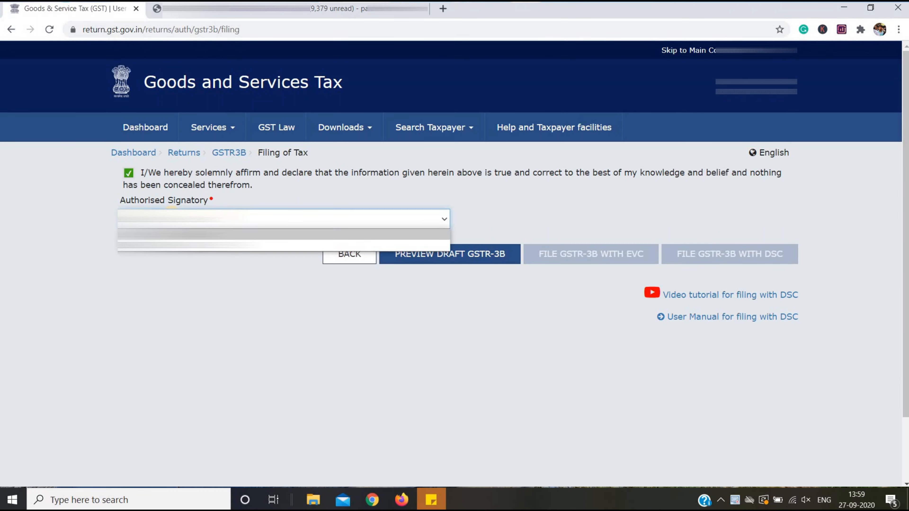
click(172, 235)
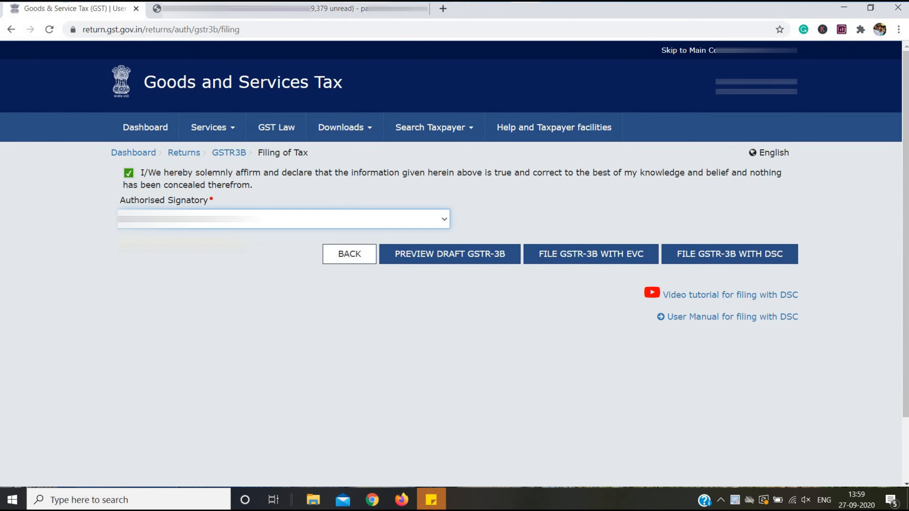
File the GSTR-3B with EVC by entering and verifying the OTP.
click(590, 249)
click(453, 176)
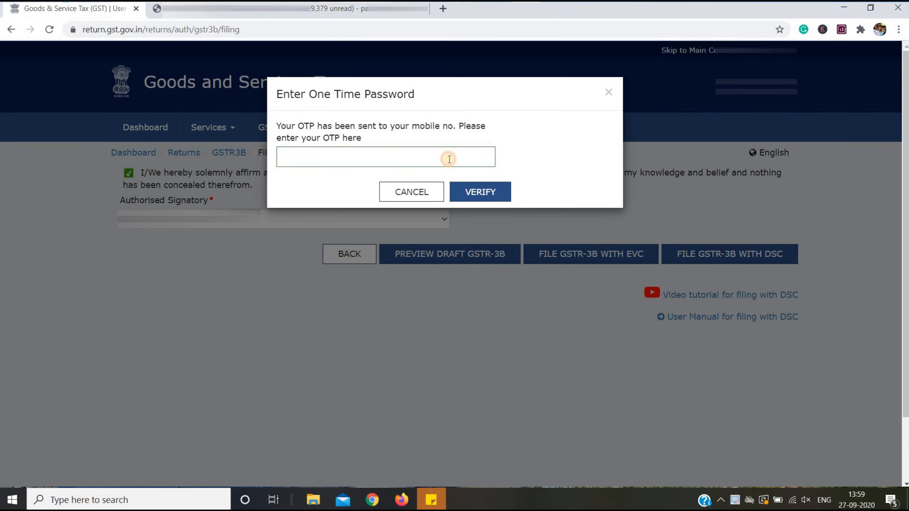
click(448, 158)
text(******)
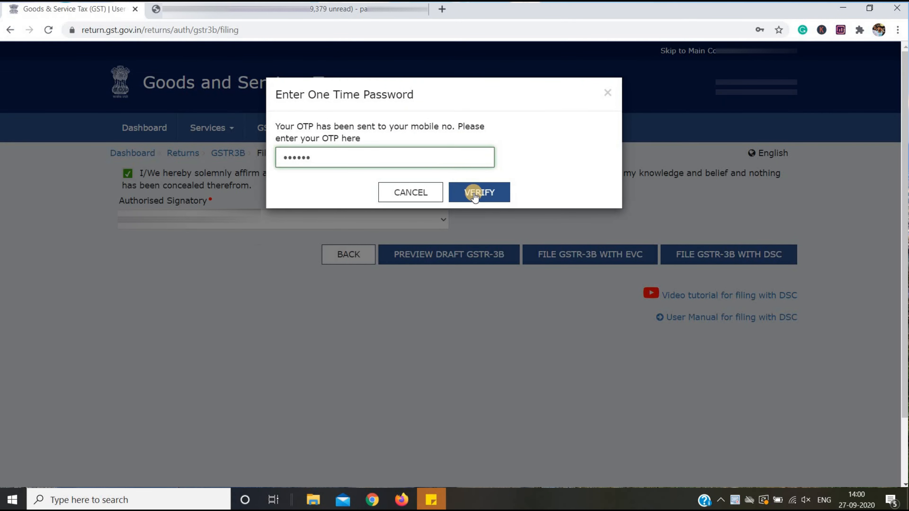
click(479, 193)
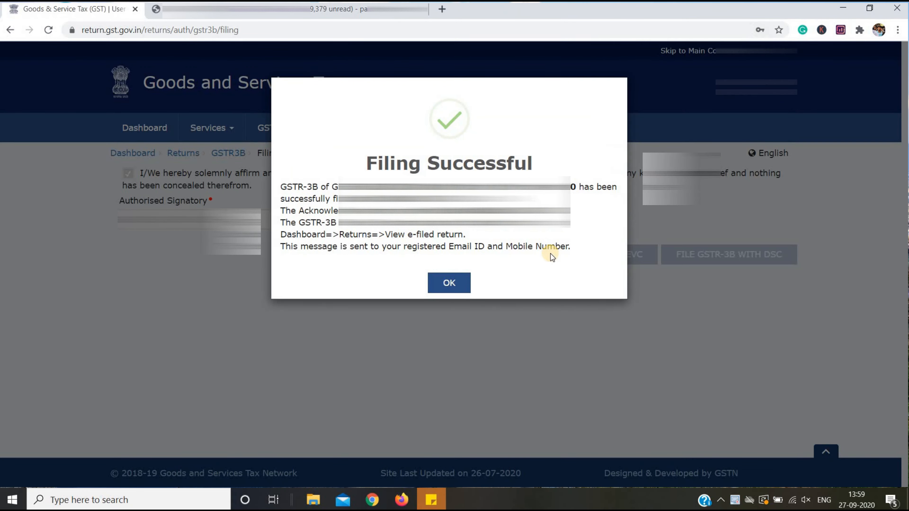
click(449, 283)
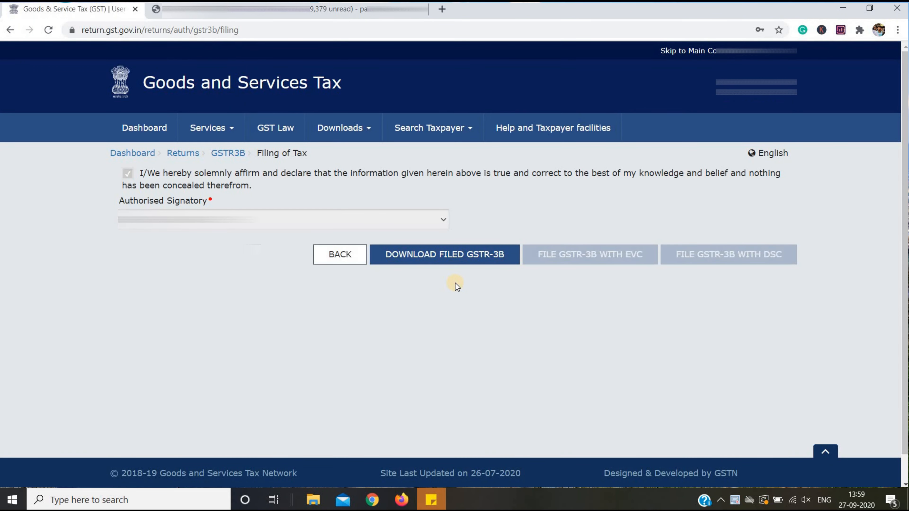
Save the filed GSTR-3B as a PDF, then return to the taxpayer dashboard.
click(463, 258)
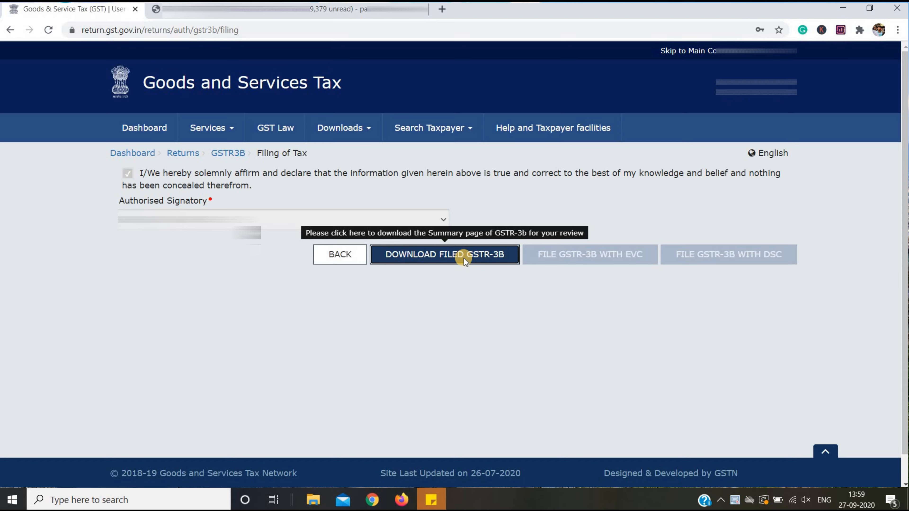
click(819, 471)
click(144, 127)
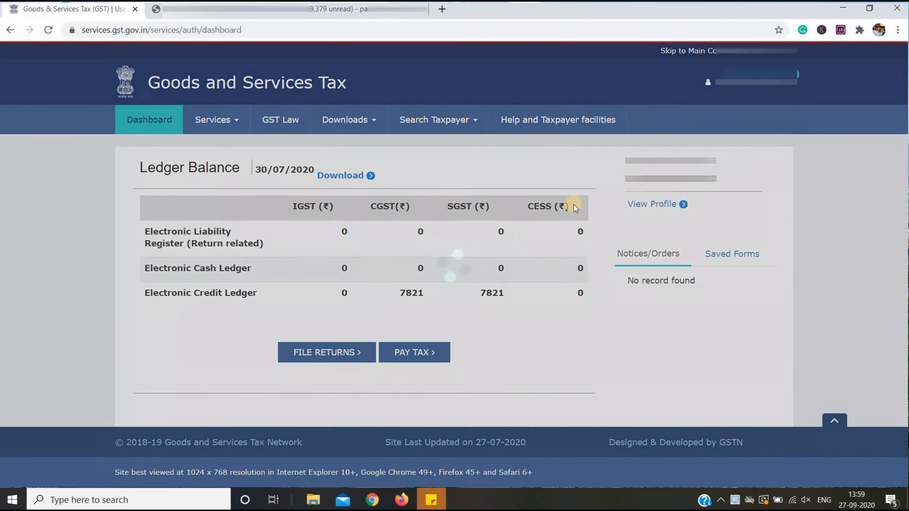